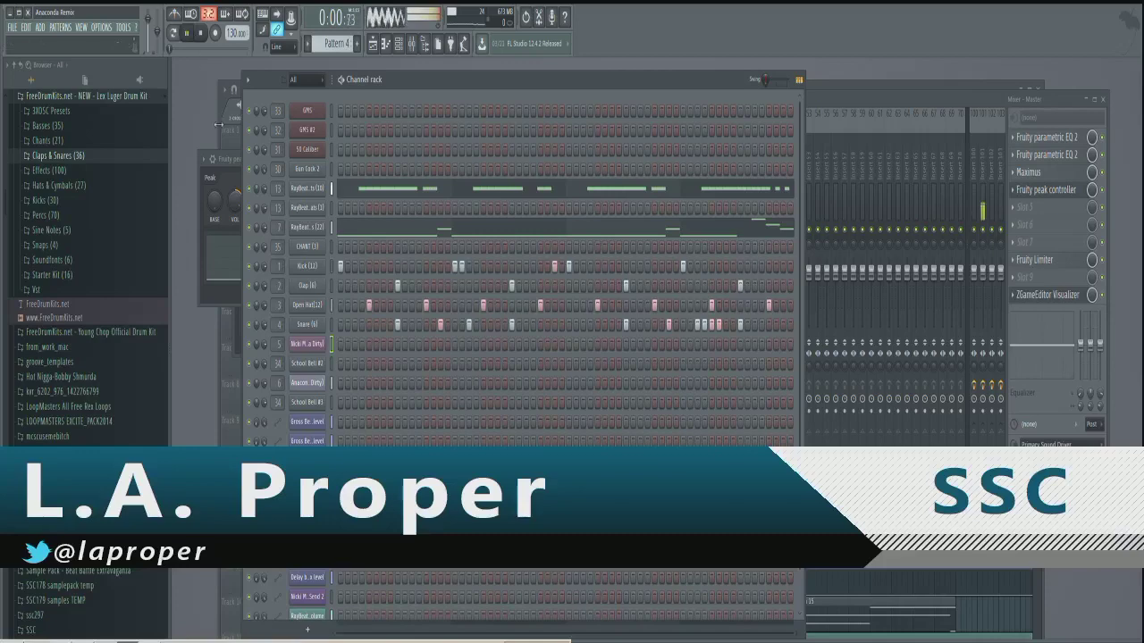
- Bring up the playlist zoomed out to the whole arrangement and place the mixer over its lower part so both are visible
{"action": "left_click", "coordinate": [218, 125]}
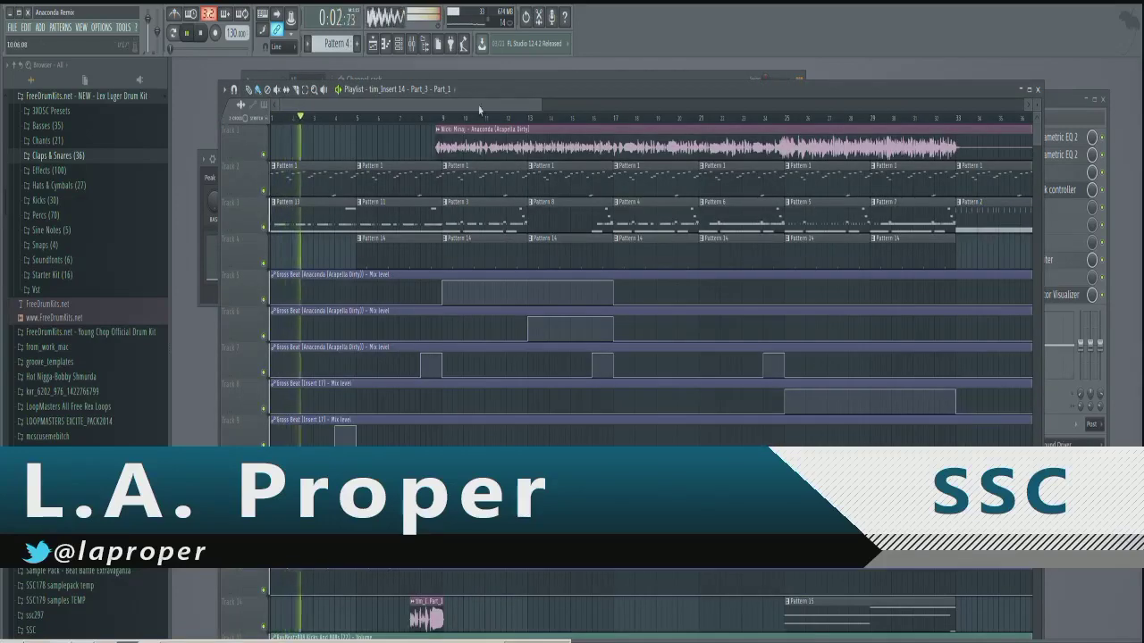
{"action": "left_click_drag", "start_coordinate": [475, 91], "coordinate": [445, 78]}
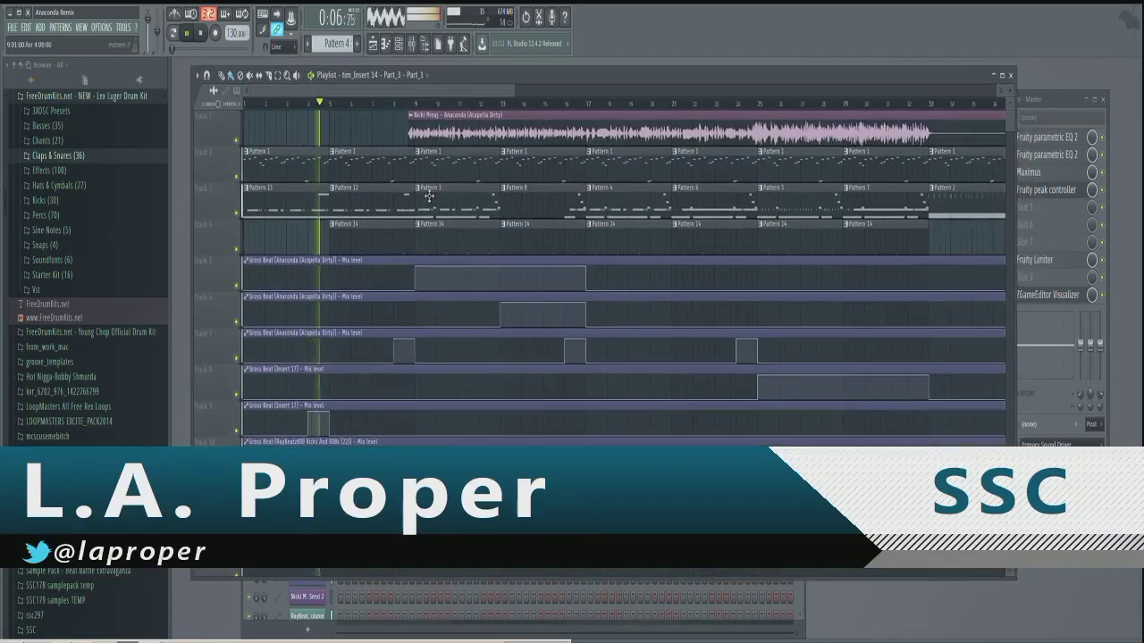
{"action": "right_click", "coordinate": [429, 194], "text": "ctrl"}
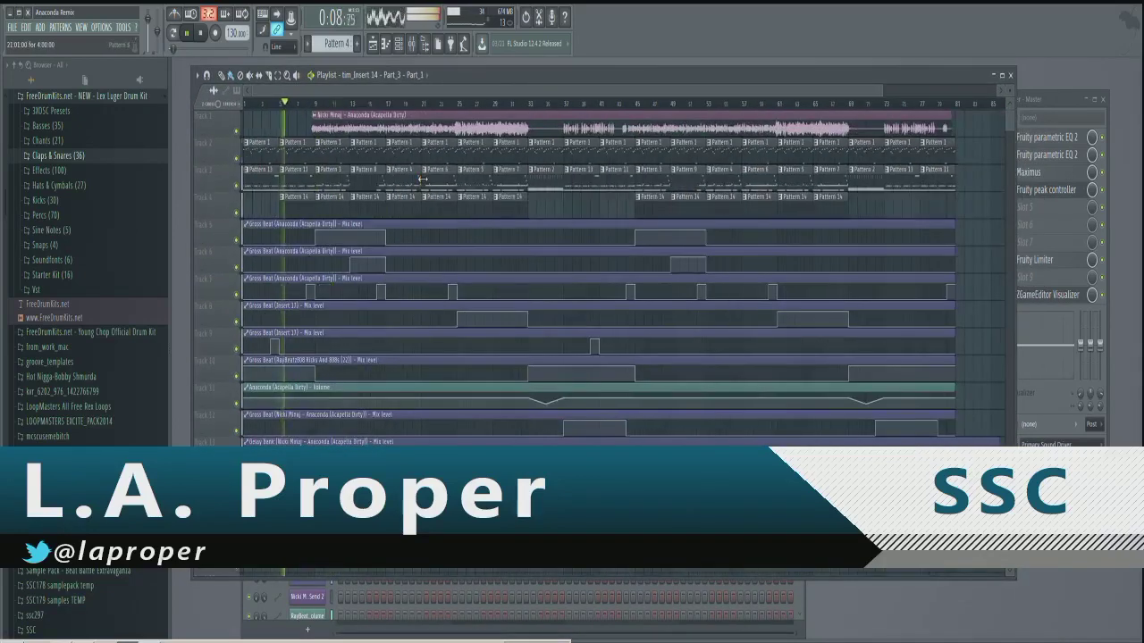
{"action": "key", "text": "F9"}
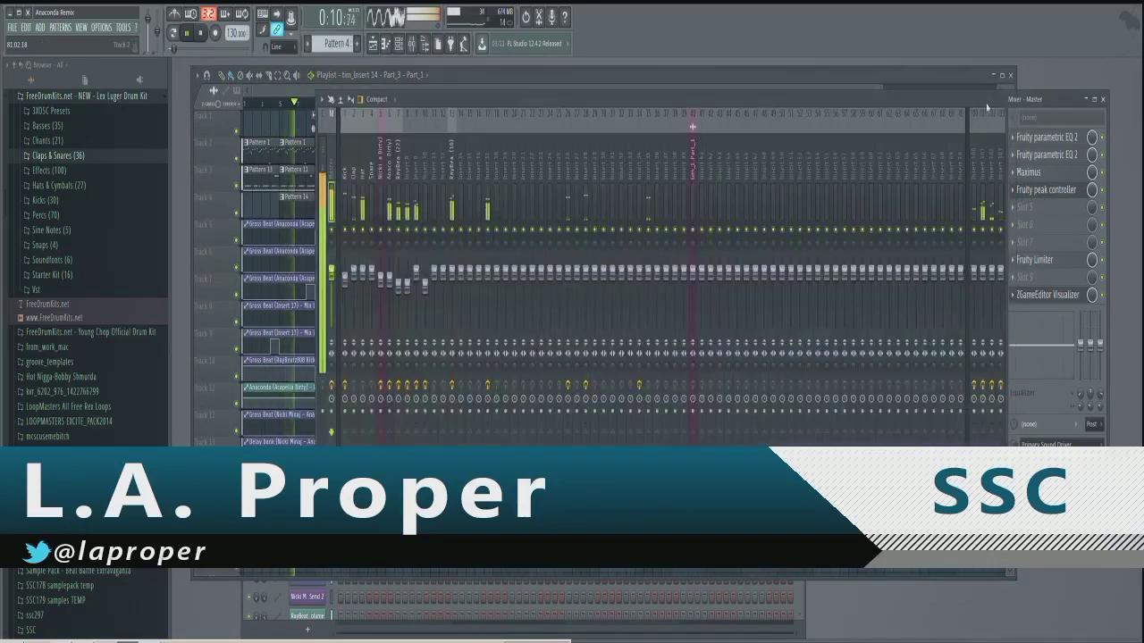
{"action": "left_click_drag", "start_coordinate": [414, 102], "coordinate": [441, 256]}
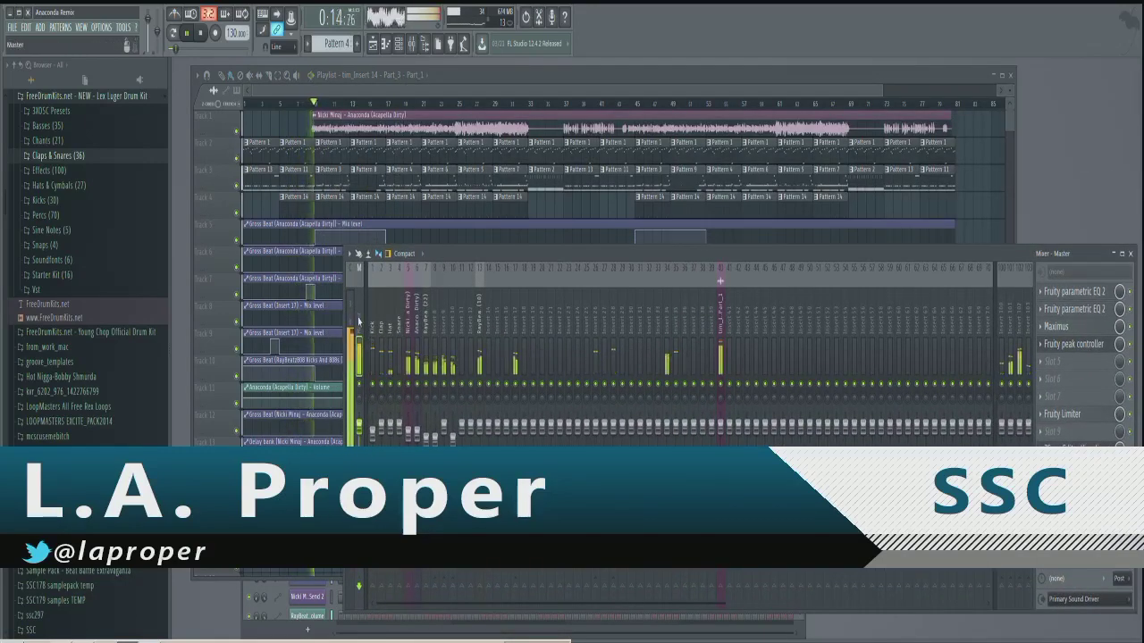
- Inspect the first Fruity parametric EQ 2 on the Master track, including its Mastering presets, and close it
{"action": "left_click", "coordinate": [1072, 291]}
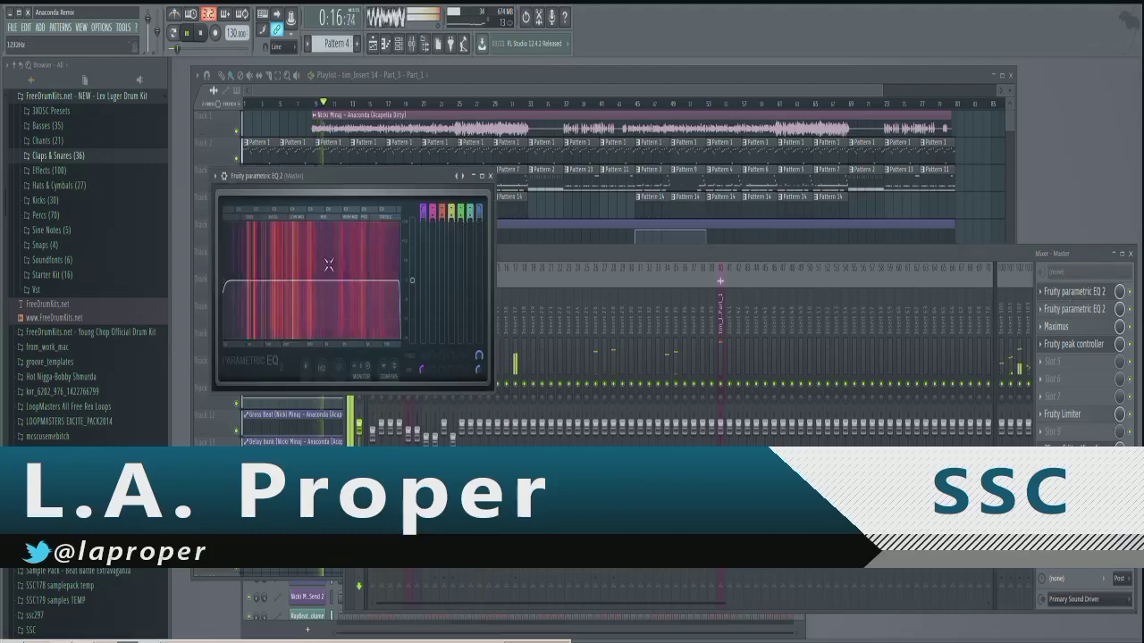
{"action": "right_click", "coordinate": [465, 177]}
{"action": "mouse_move", "coordinate": [481, 183]}
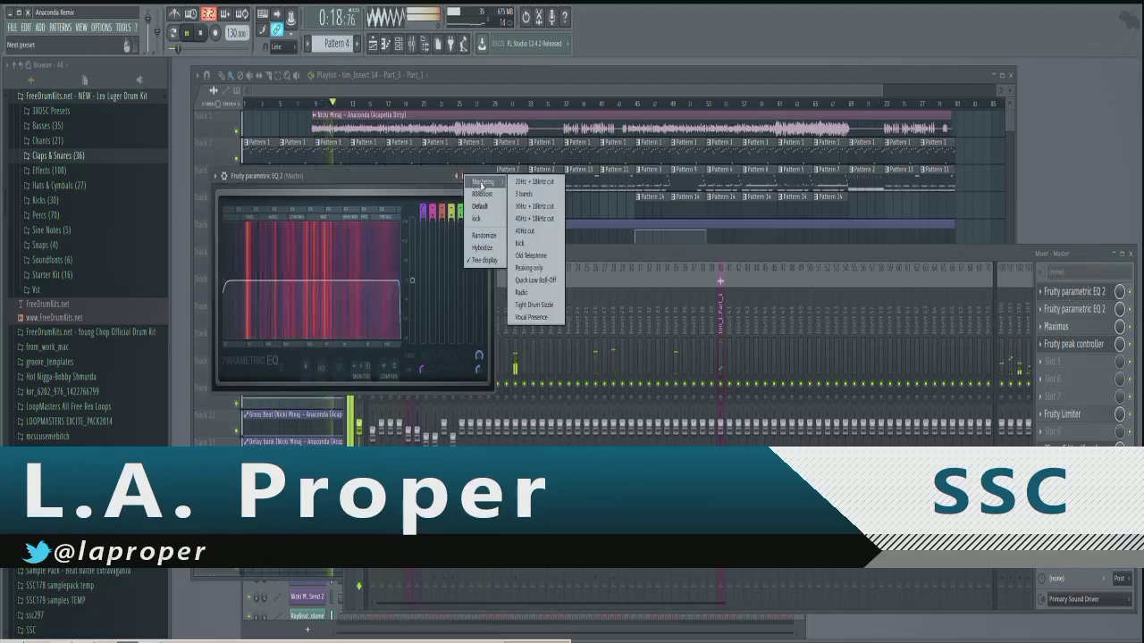
{"action": "left_click", "coordinate": [423, 178]}
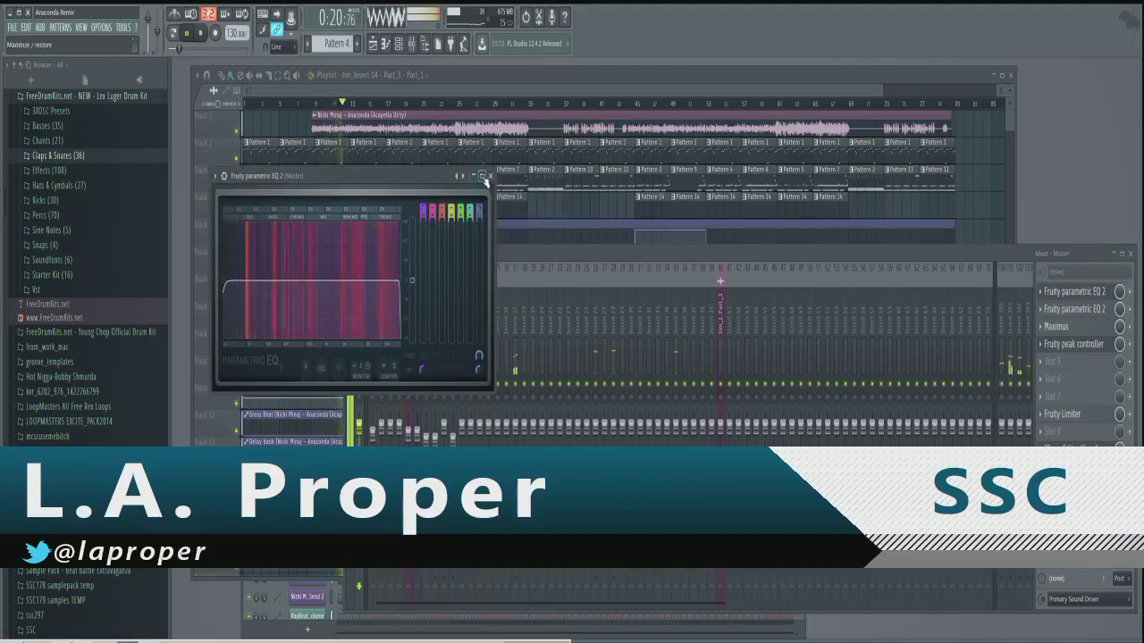
{"action": "left_click", "coordinate": [490, 177]}
- View the Master track's ZGameEditor Visualizer and the curve of its second Fruity parametric EQ 2, closing each one
{"action": "left_click", "coordinate": [464, 210]}
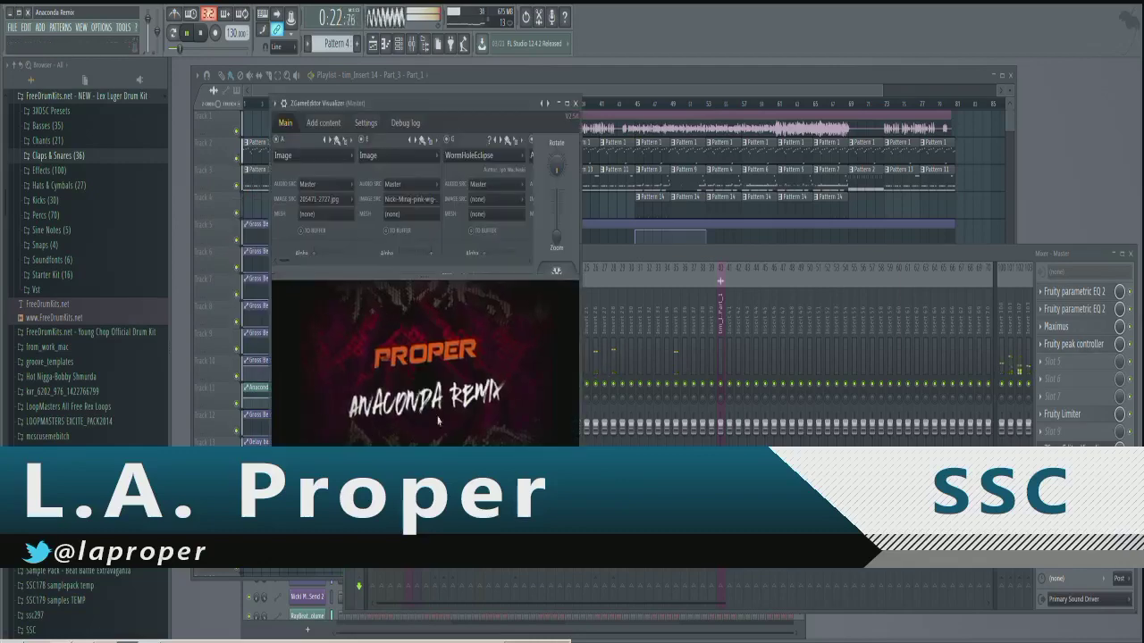
{"action": "left_click", "coordinate": [577, 105]}
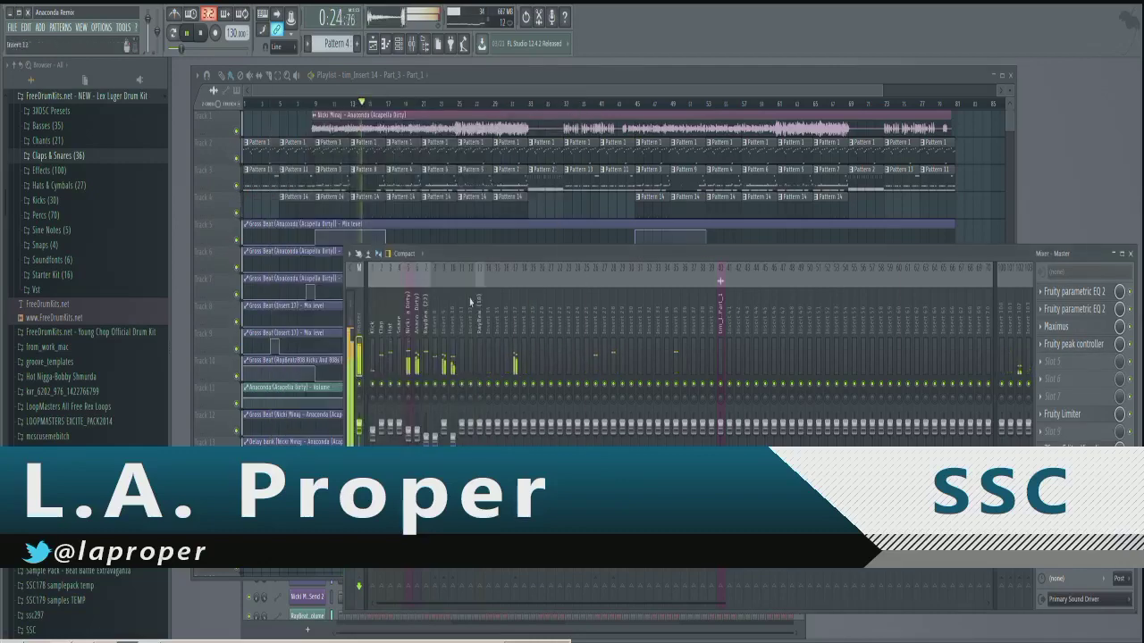
{"action": "left_click", "coordinate": [1077, 309]}
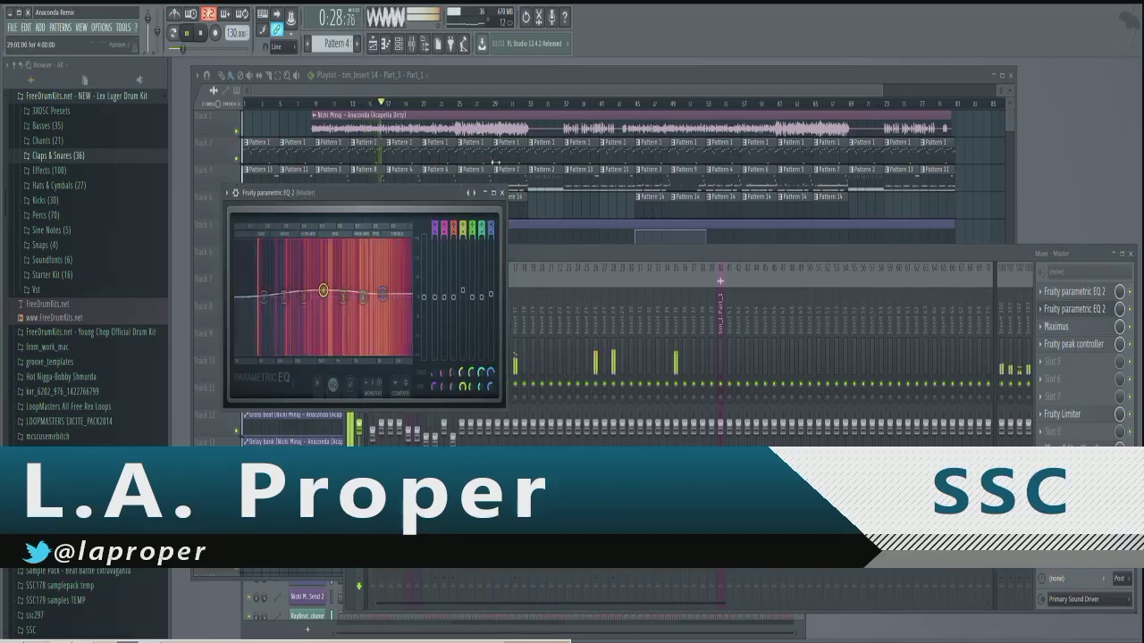
{"action": "left_click", "coordinate": [503, 193]}
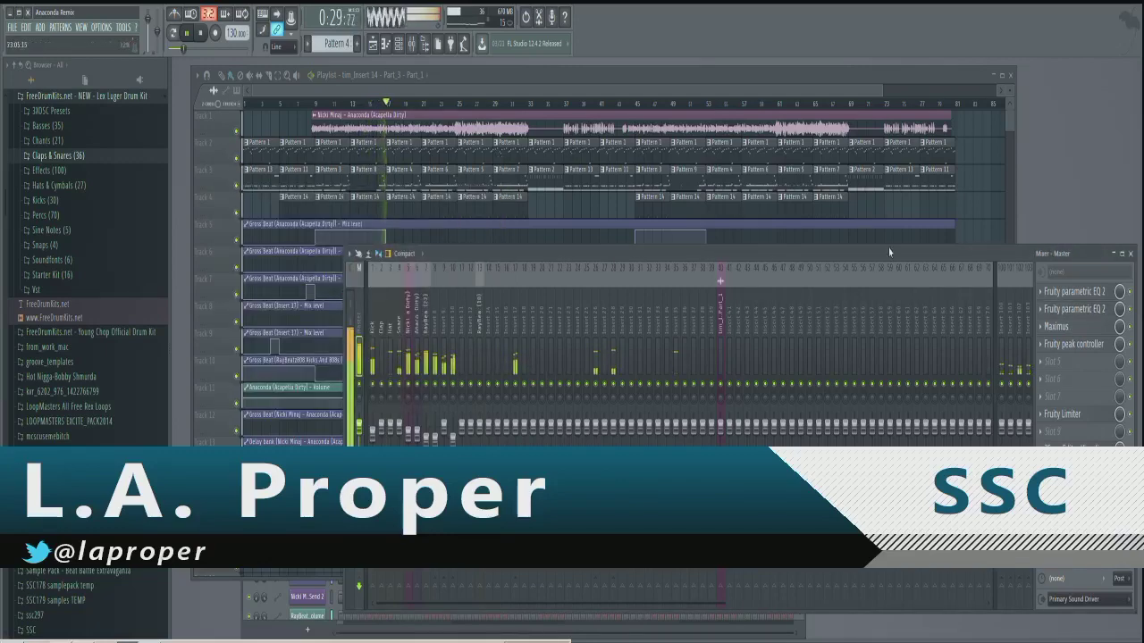
- Choose the Clear master preset from the Mastering presets of Maximus on the Master track and close the plugin
{"action": "left_click", "coordinate": [1057, 327]}
{"action": "right_click", "coordinate": [429, 148]}
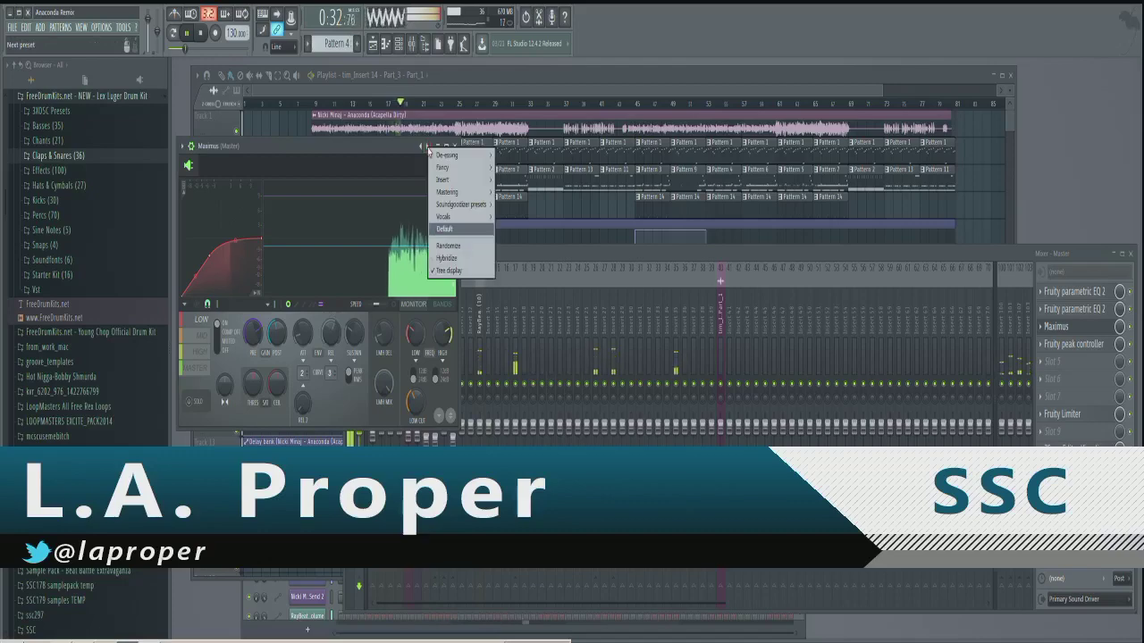
{"action": "mouse_move", "coordinate": [452, 192]}
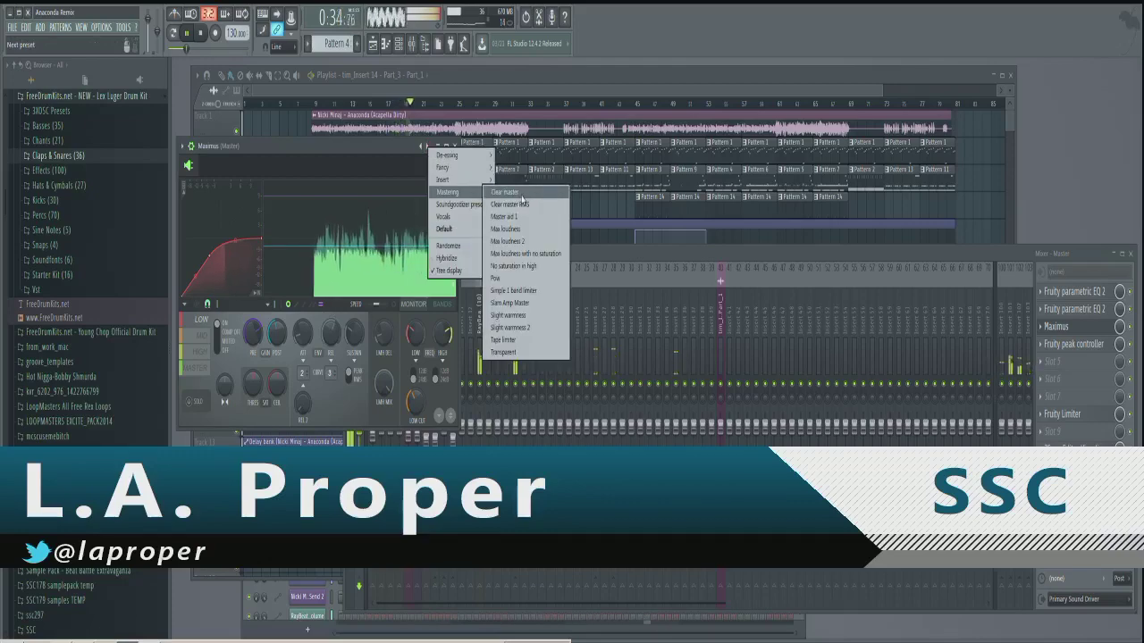
{"action": "left_click", "coordinate": [523, 195]}
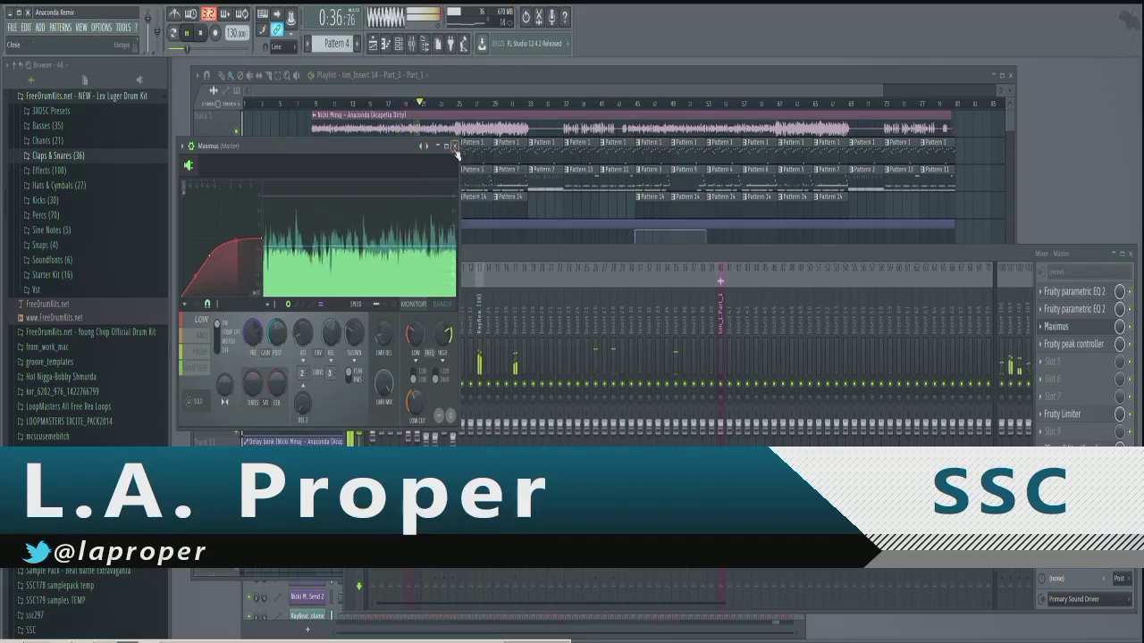
{"action": "left_click", "coordinate": [455, 147]}
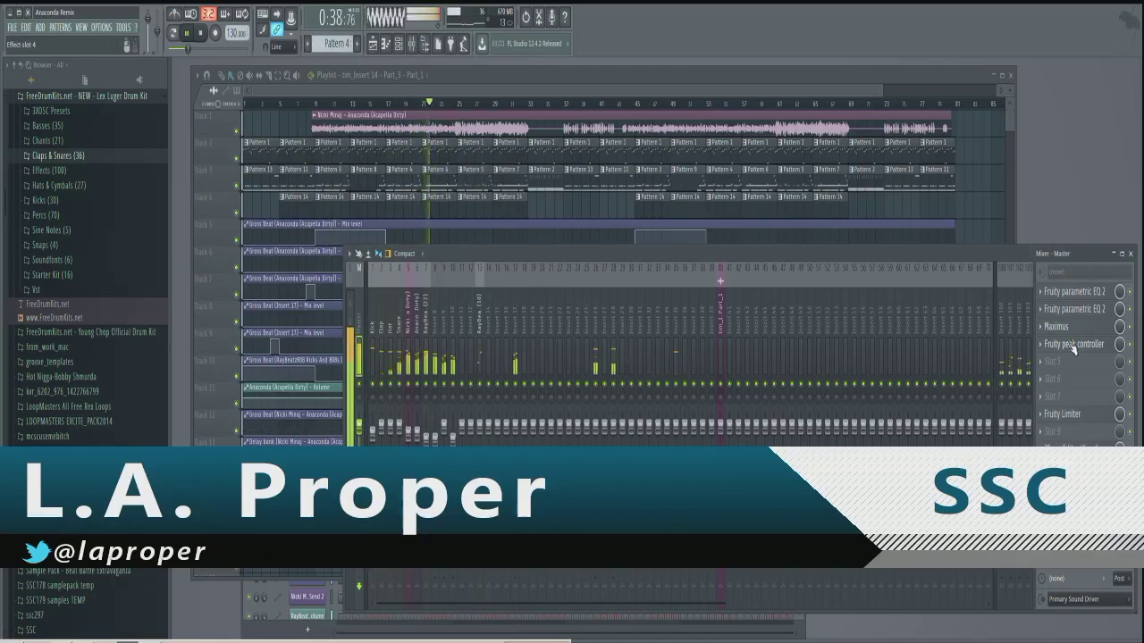
- Check the Fruity peak controller and Fruity Limiter on the Master track and close them
{"action": "left_click", "coordinate": [1072, 346]}
{"action": "left_click", "coordinate": [464, 209]}
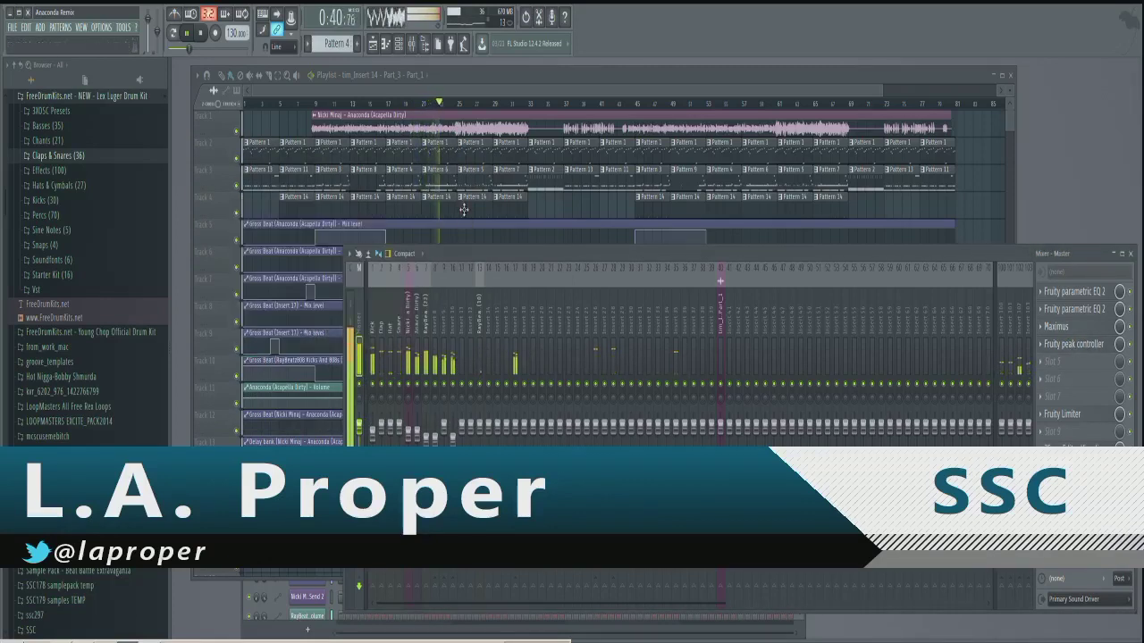
{"action": "left_click", "coordinate": [1081, 416]}
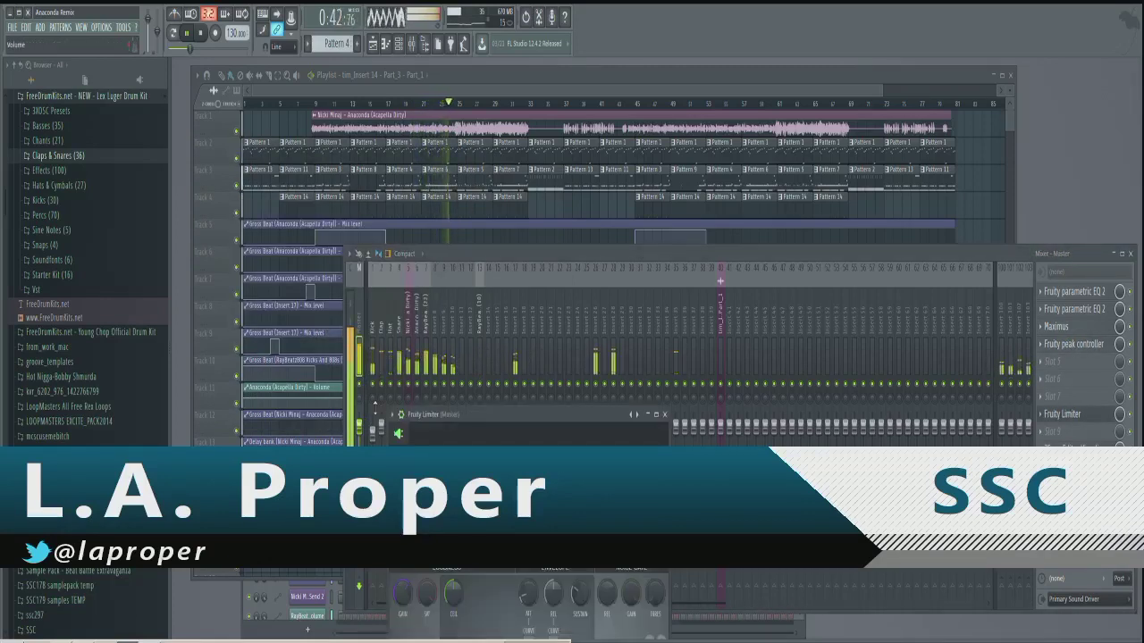
{"action": "left_click", "coordinate": [665, 414]}
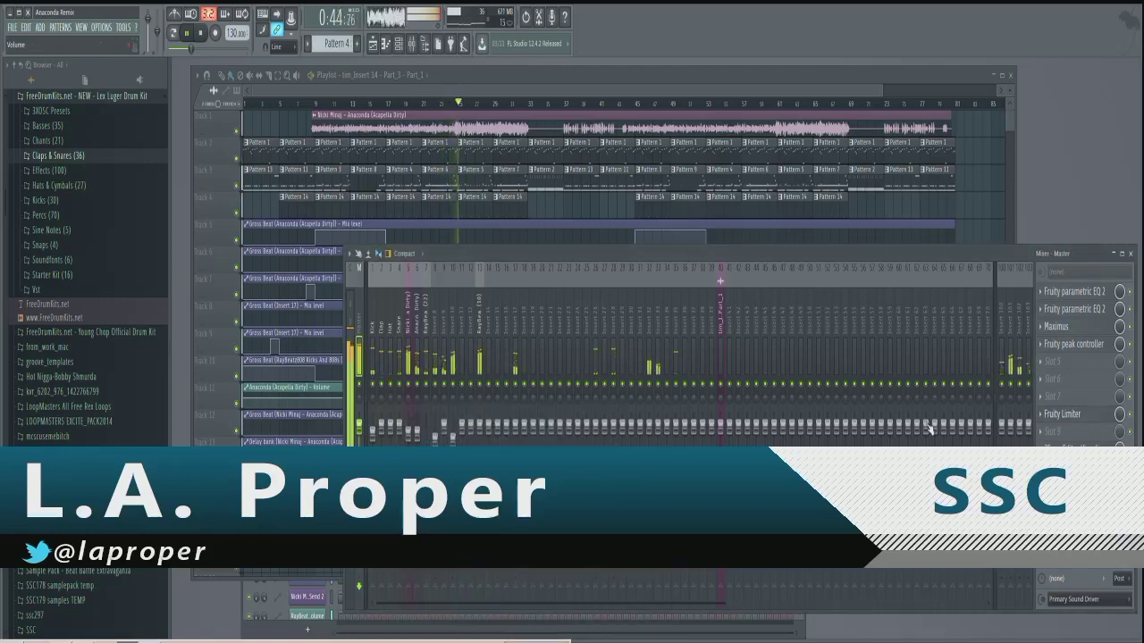
- Inspect the Kick track's Fruity parametric EQ 2 curve and the send routing of the Clap and Snare tracks
{"action": "left_click", "coordinate": [372, 321]}
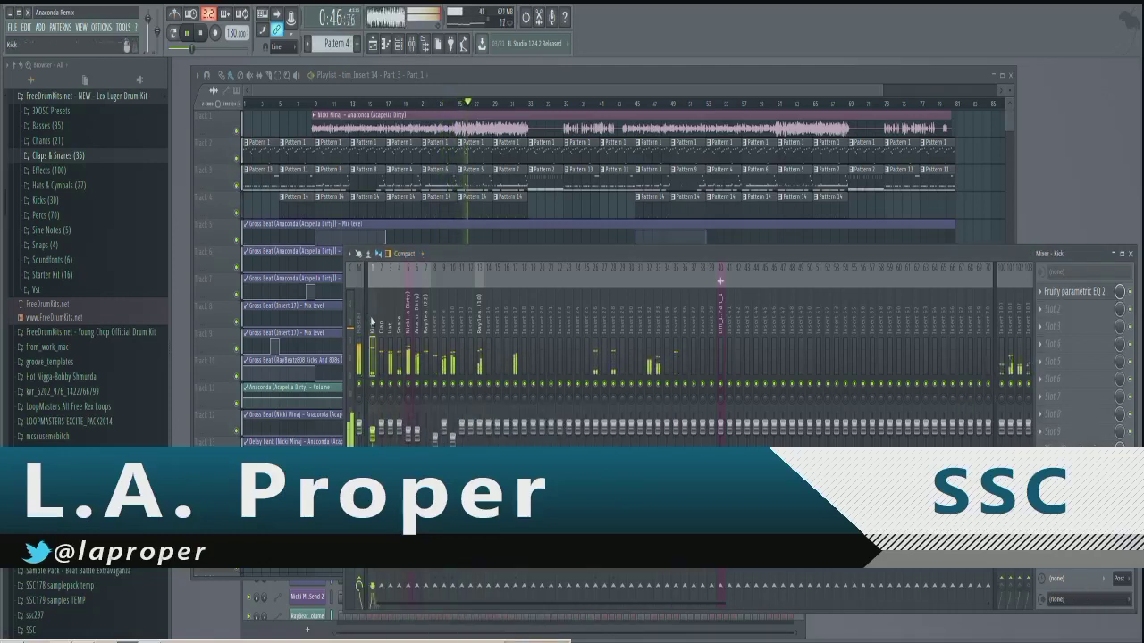
{"action": "left_click", "coordinate": [1096, 298]}
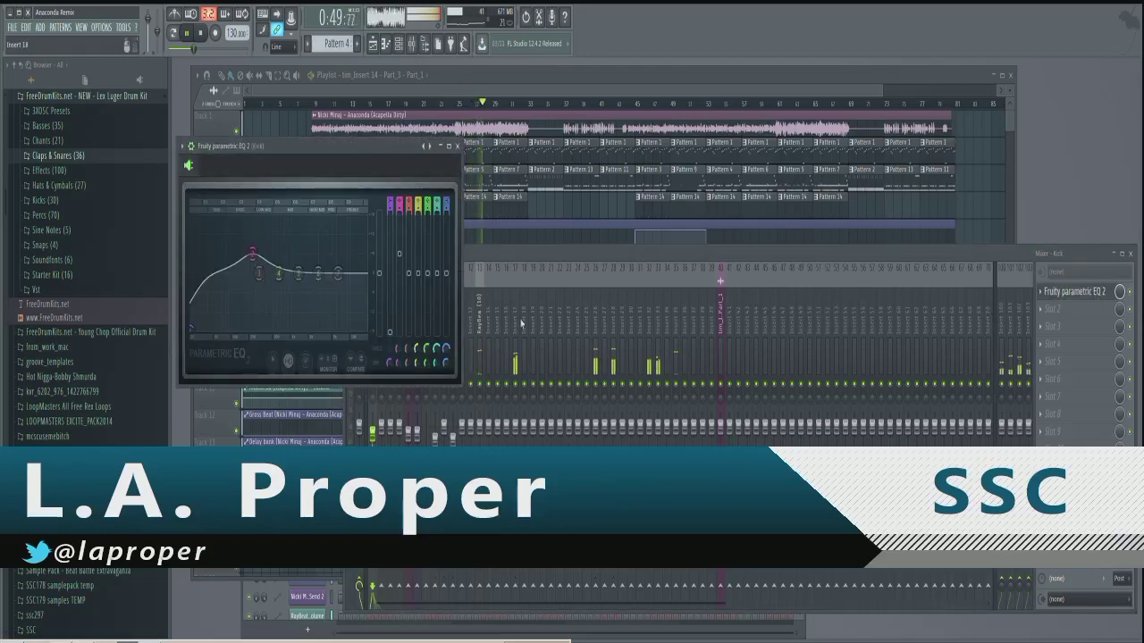
{"action": "left_click", "coordinate": [457, 146]}
{"action": "left_click", "coordinate": [381, 331]}
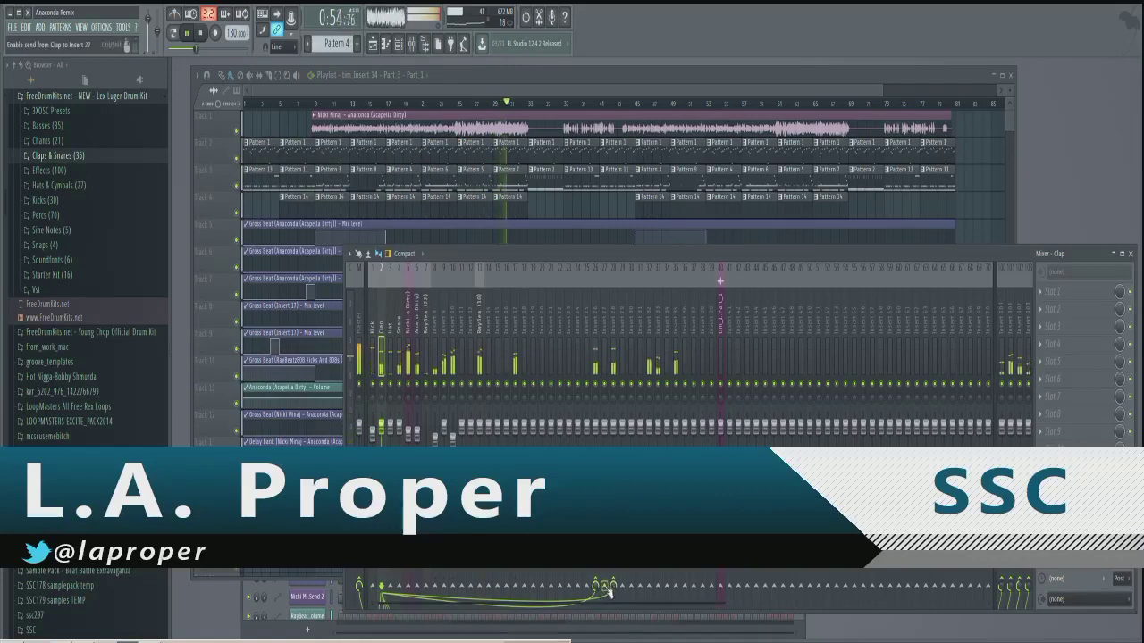
{"action": "left_click", "coordinate": [397, 357]}
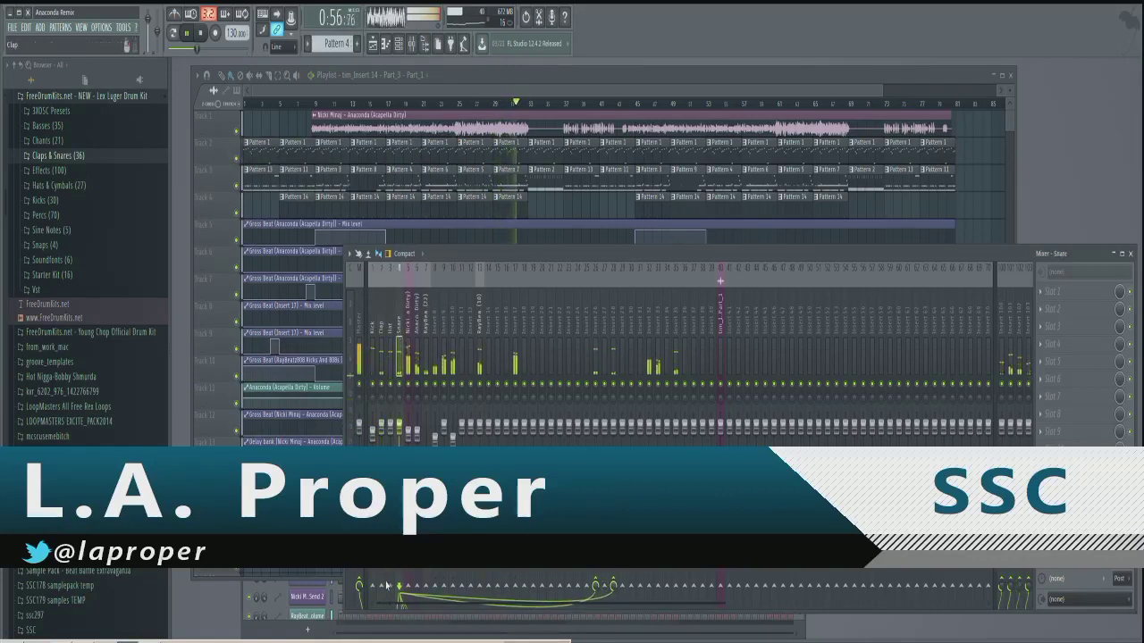
- Choose the Nothing But Net (Snr) preset for Scheps 73 Stereo on mixer Insert 26 and close the plugin
{"action": "left_click", "coordinate": [595, 362]}
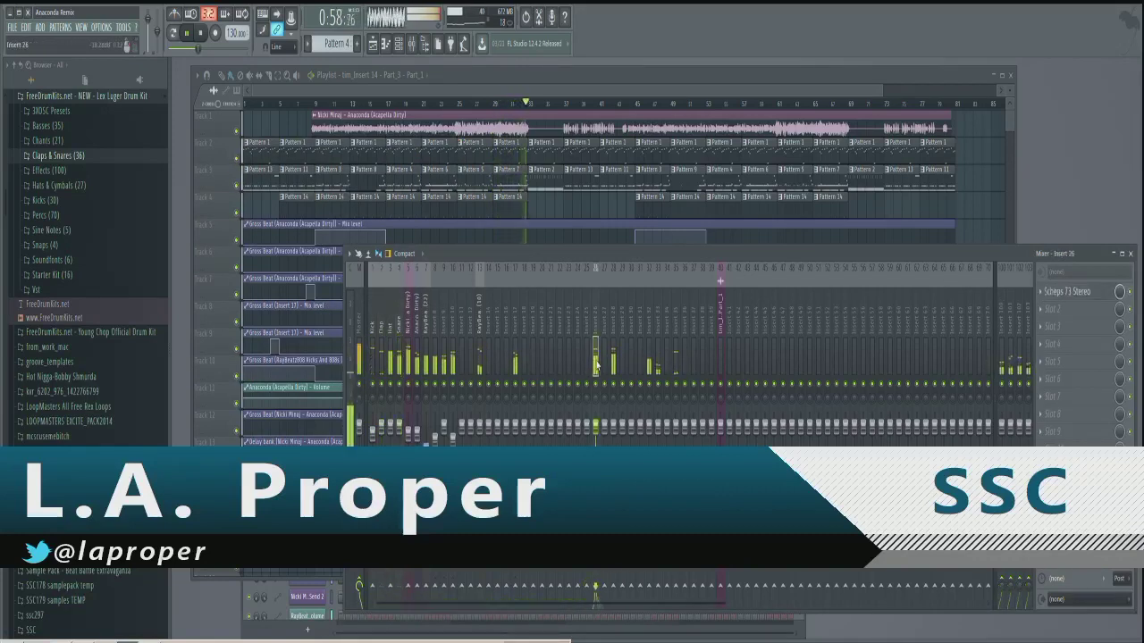
{"action": "left_click", "coordinate": [1077, 295]}
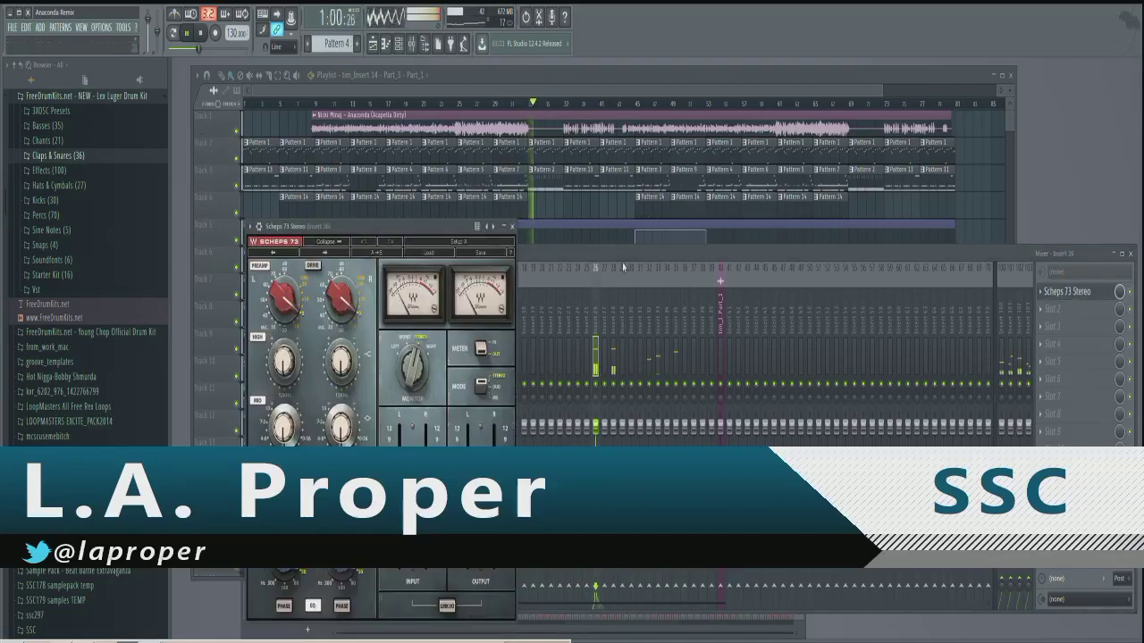
{"action": "left_click", "coordinate": [497, 228]}
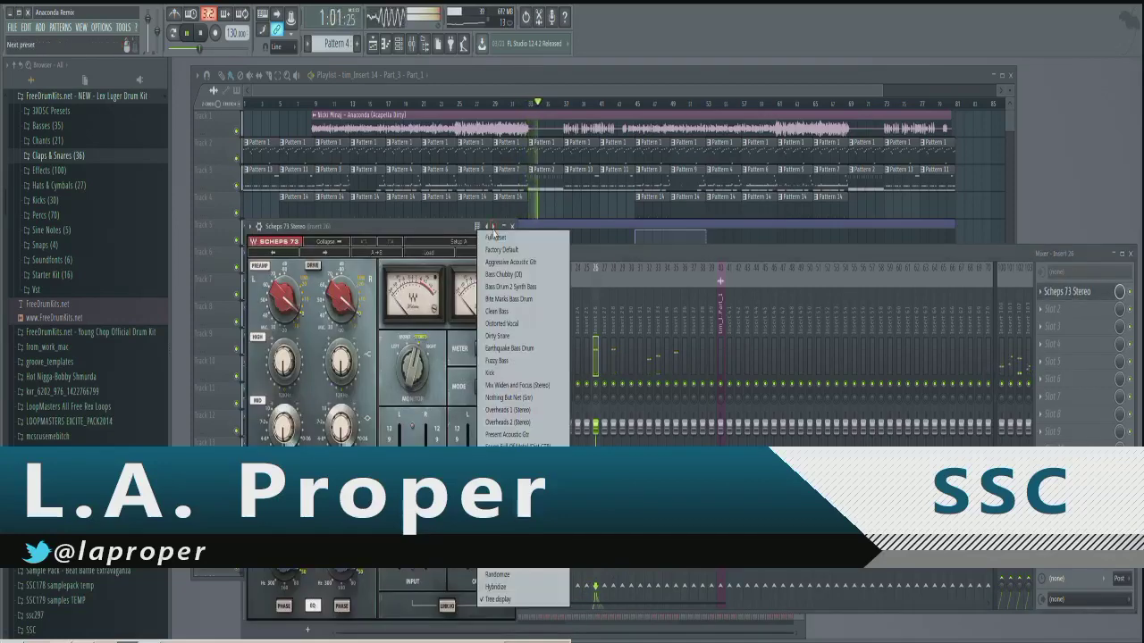
{"action": "left_click", "coordinate": [531, 399]}
{"action": "left_click", "coordinate": [512, 226]}
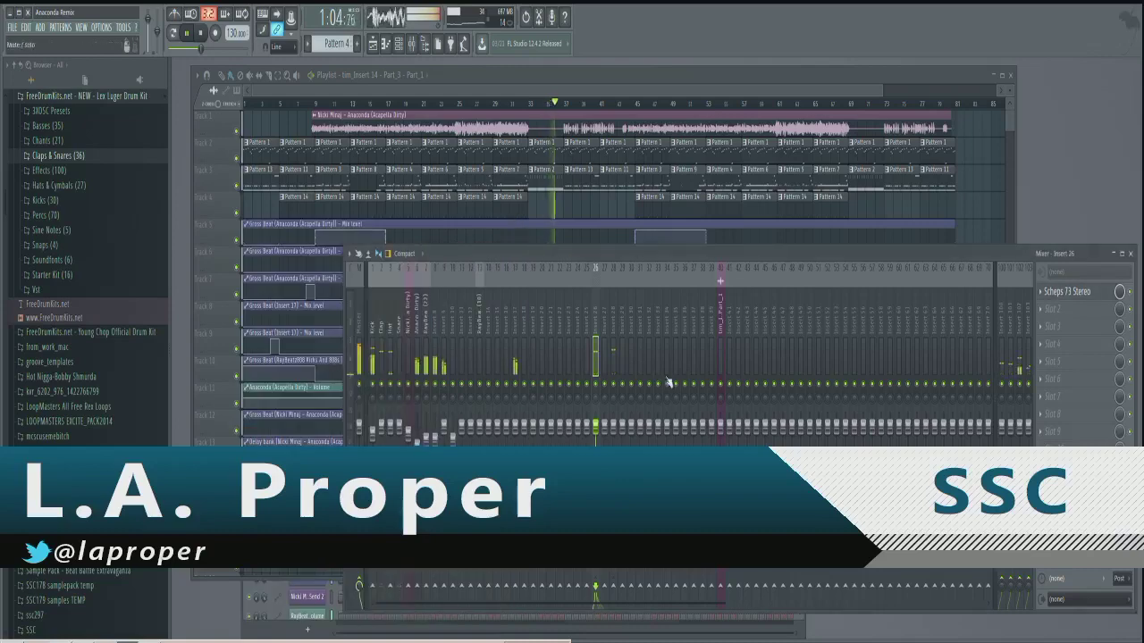
- Inspect the Classic Phaser on mixer Insert 28, including its Drumloop presets, and close it
{"action": "left_click", "coordinate": [612, 325]}
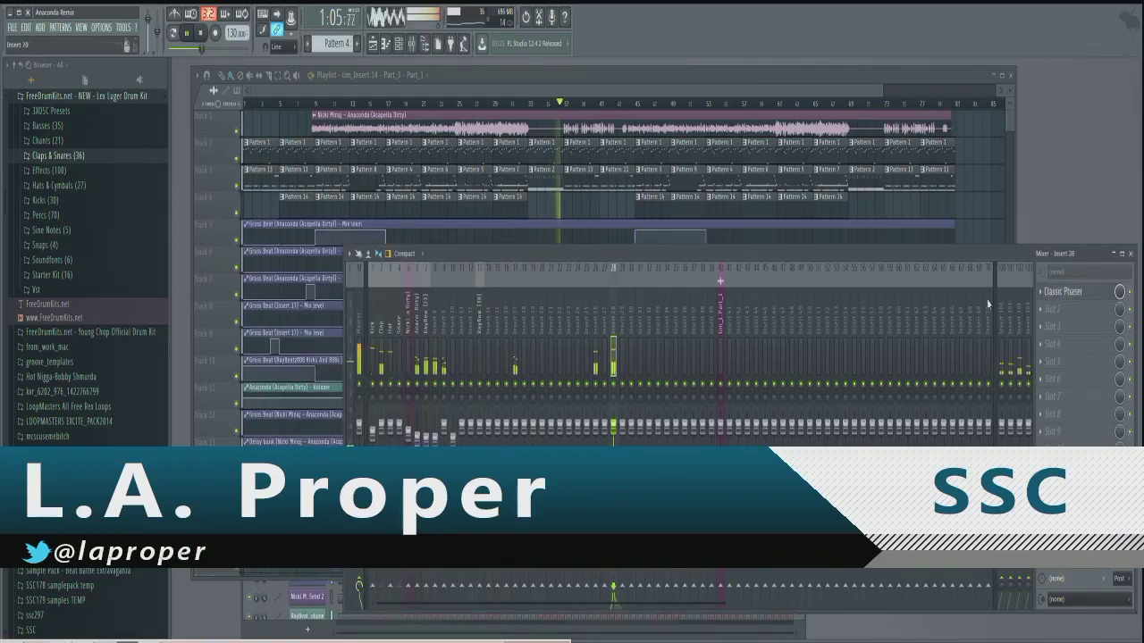
{"action": "left_click", "coordinate": [1086, 299]}
{"action": "left_click", "coordinate": [439, 163]}
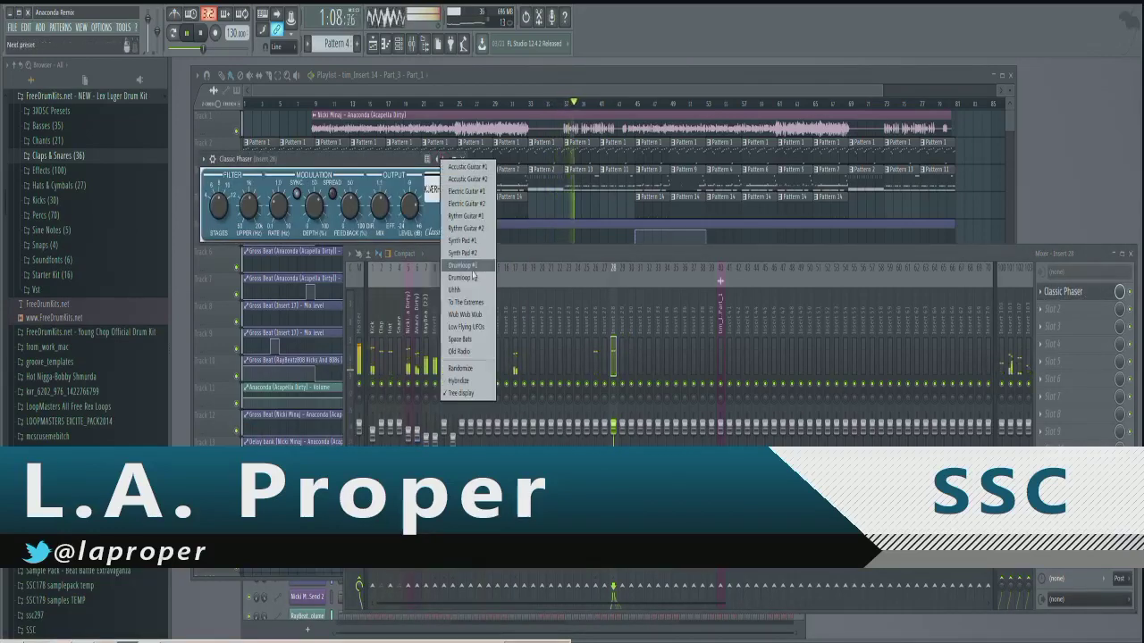
{"action": "left_click", "coordinate": [406, 167]}
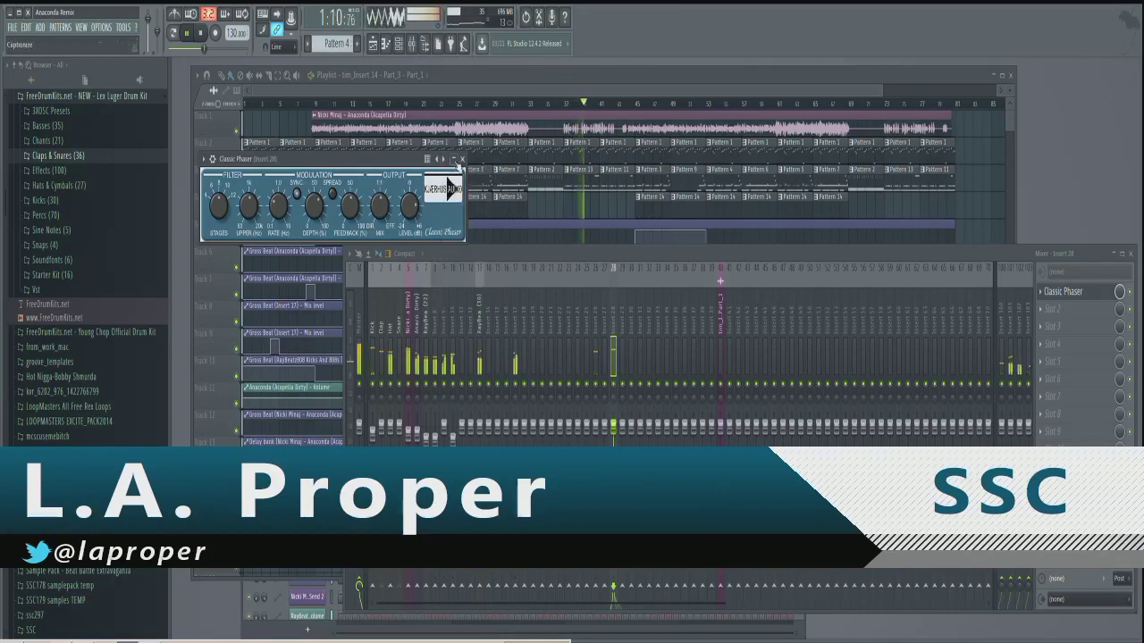
{"action": "left_click", "coordinate": [461, 159]}
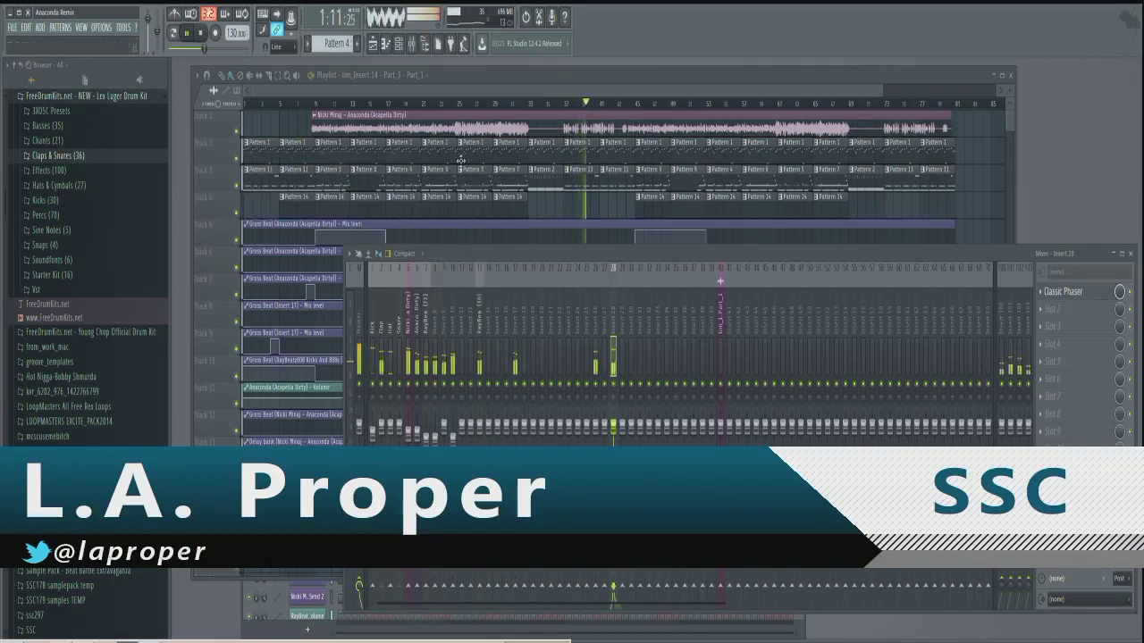
- Review the Hat track's effect slots and the Pitcher plugin on the Nicki Minaj acapella track, closing the plugin
{"action": "left_click", "coordinate": [392, 332]}
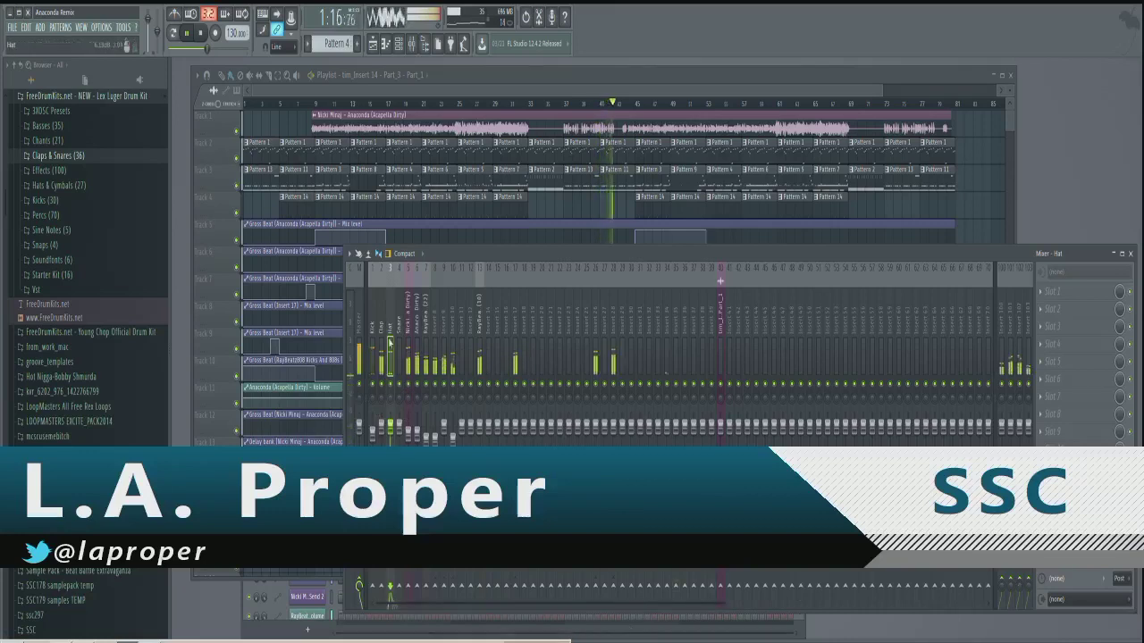
{"action": "left_click", "coordinate": [407, 332]}
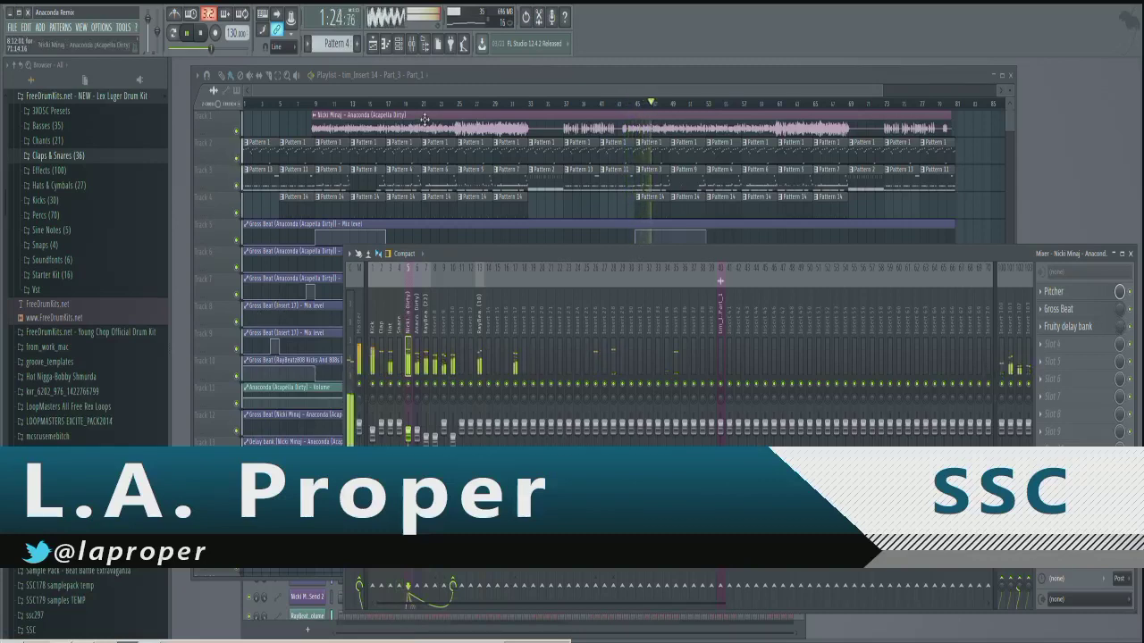
{"action": "left_click", "coordinate": [1095, 292]}
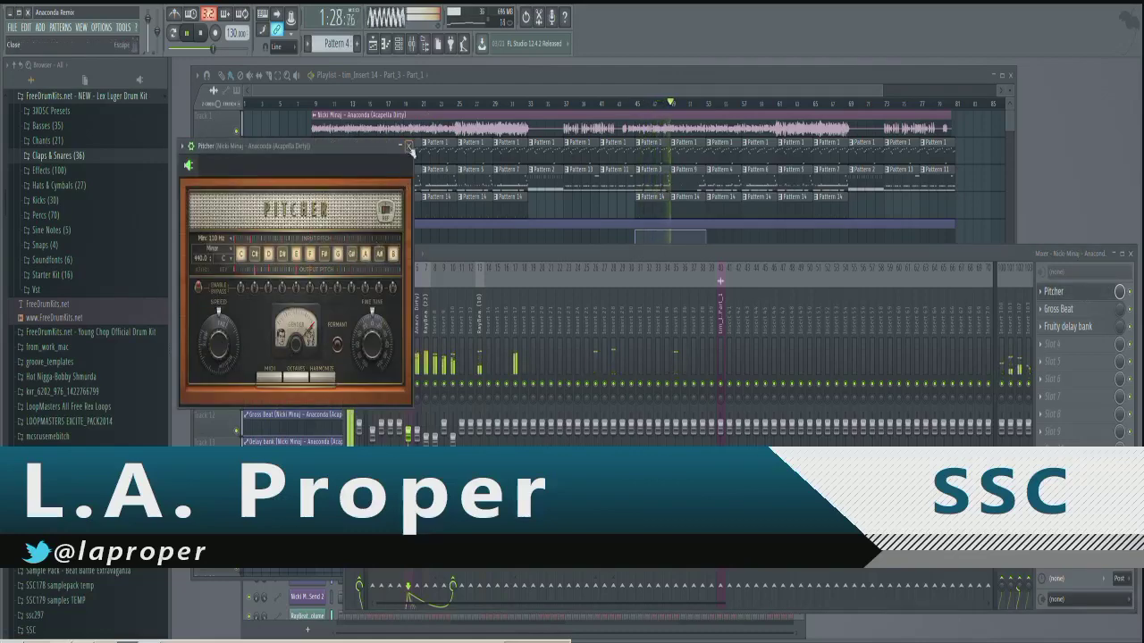
{"action": "left_click", "coordinate": [409, 145]}
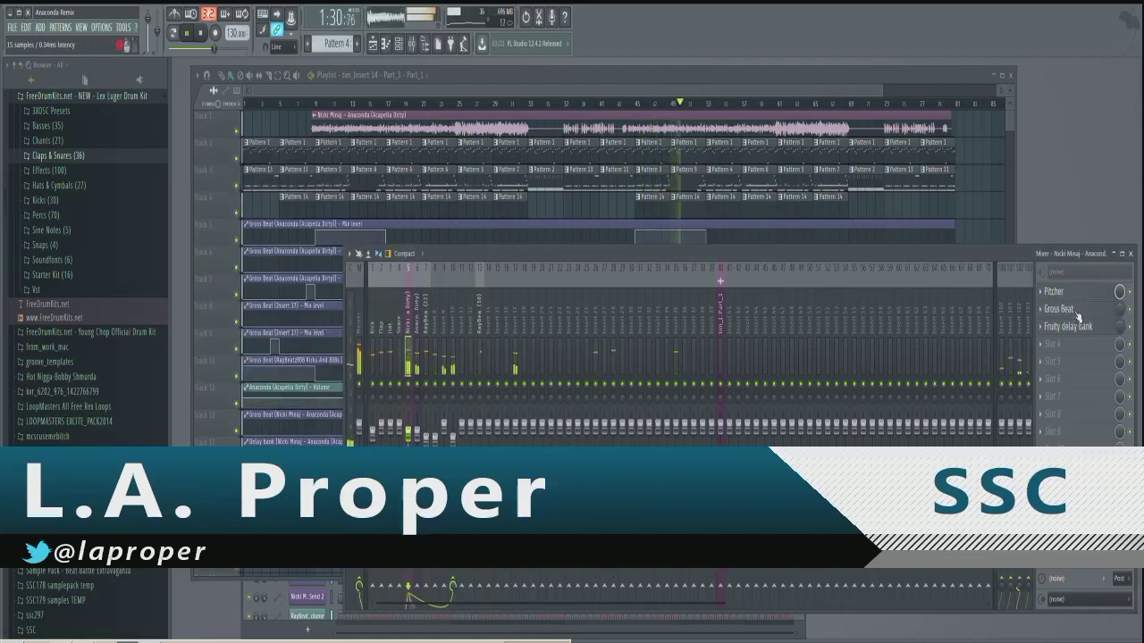
- Solo and unsolo the Nicki Minaj acapella mixer track, then inspect its Gross Beat and Fruity delay bank plugins, closing each
{"action": "right_click", "coordinate": [408, 385]}
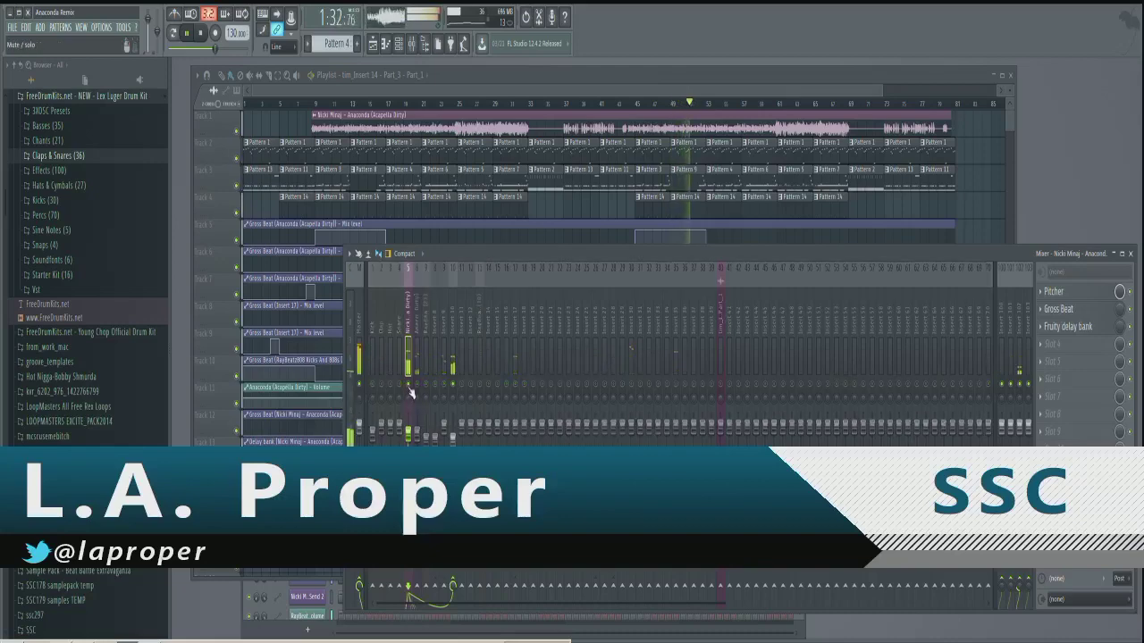
{"action": "left_click", "coordinate": [411, 391]}
{"action": "left_click", "coordinate": [1076, 313]}
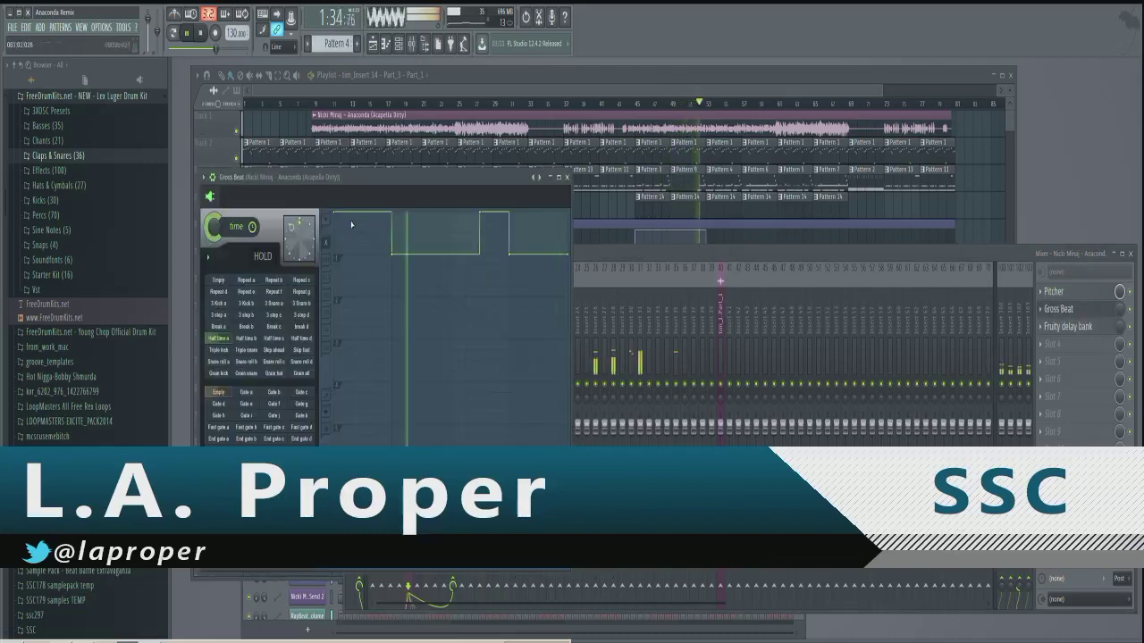
{"action": "left_click", "coordinate": [566, 177]}
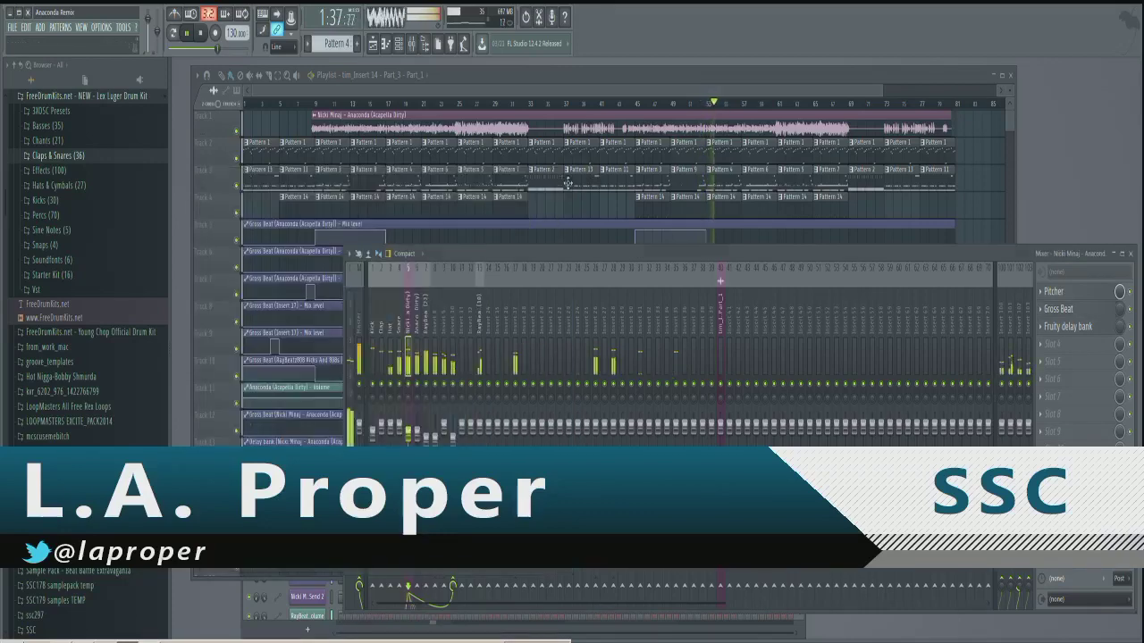
{"action": "left_click", "coordinate": [1081, 327]}
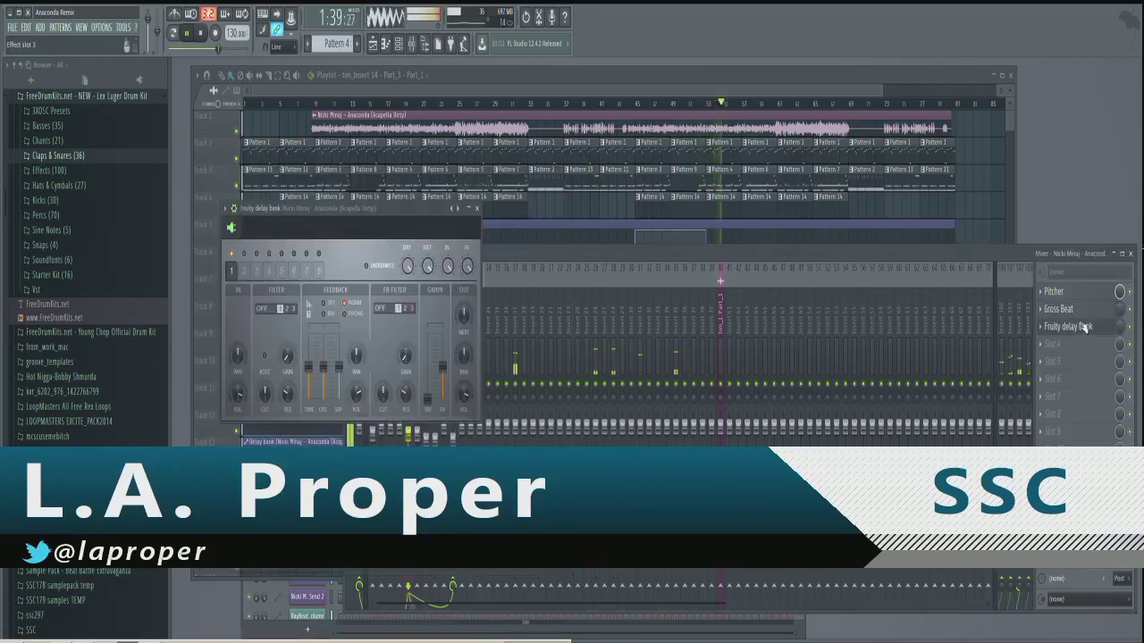
{"action": "left_click", "coordinate": [477, 209]}
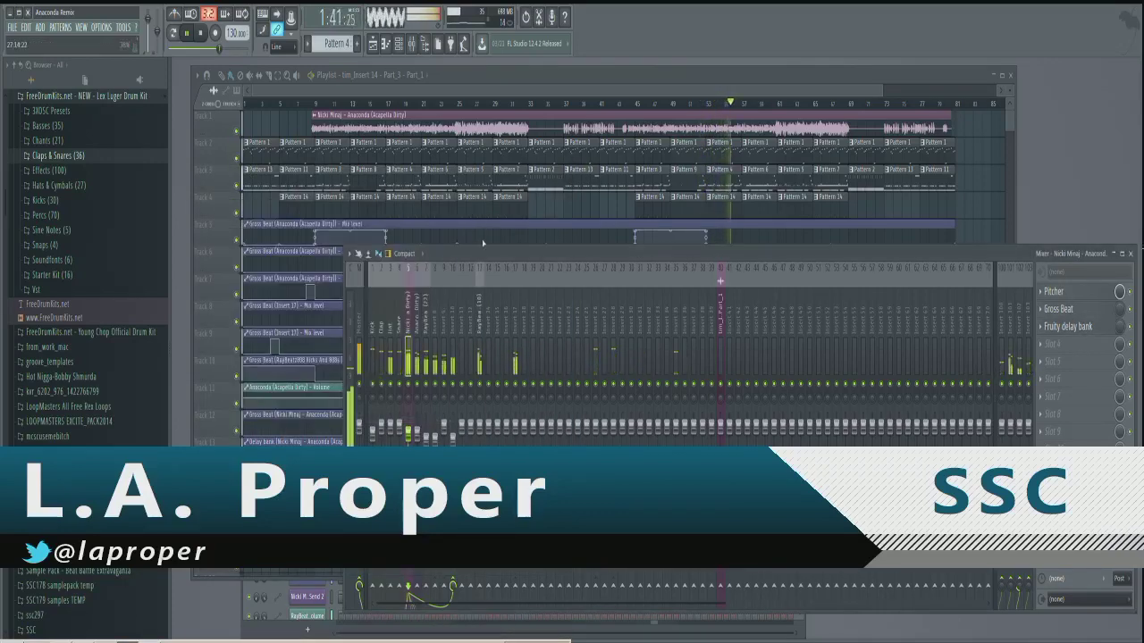
- Skip playback ahead to the last part of the arrangement and select the Anaconda (Acapella Dirty) mixer track
{"action": "left_click", "coordinate": [887, 107]}
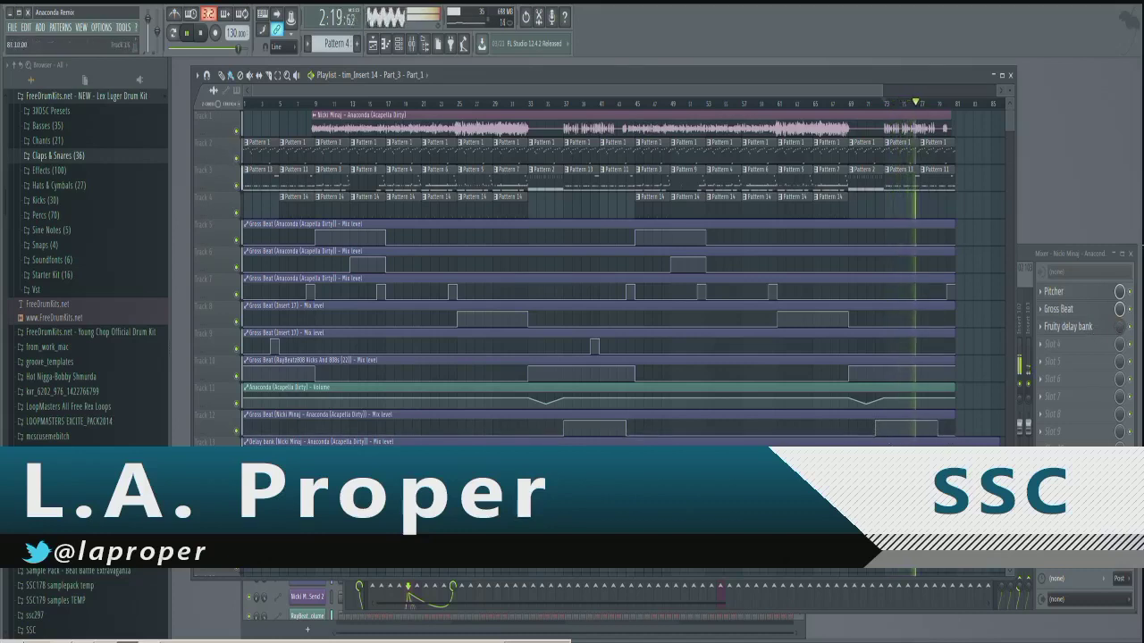
{"action": "left_click", "coordinate": [1020, 266]}
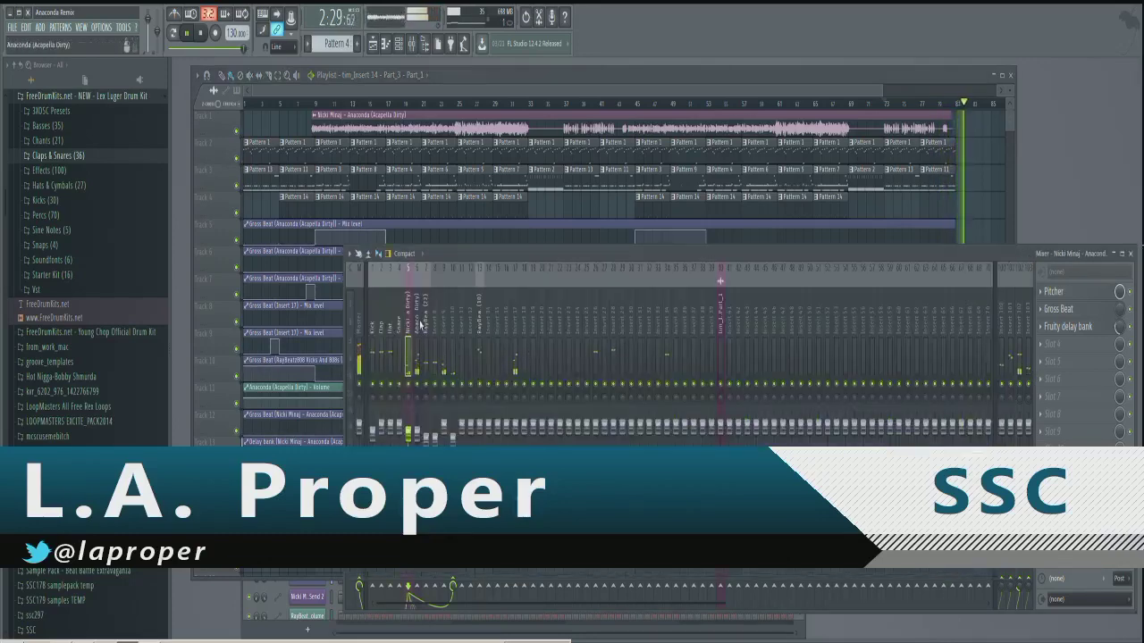
{"action": "left_click", "coordinate": [418, 325]}
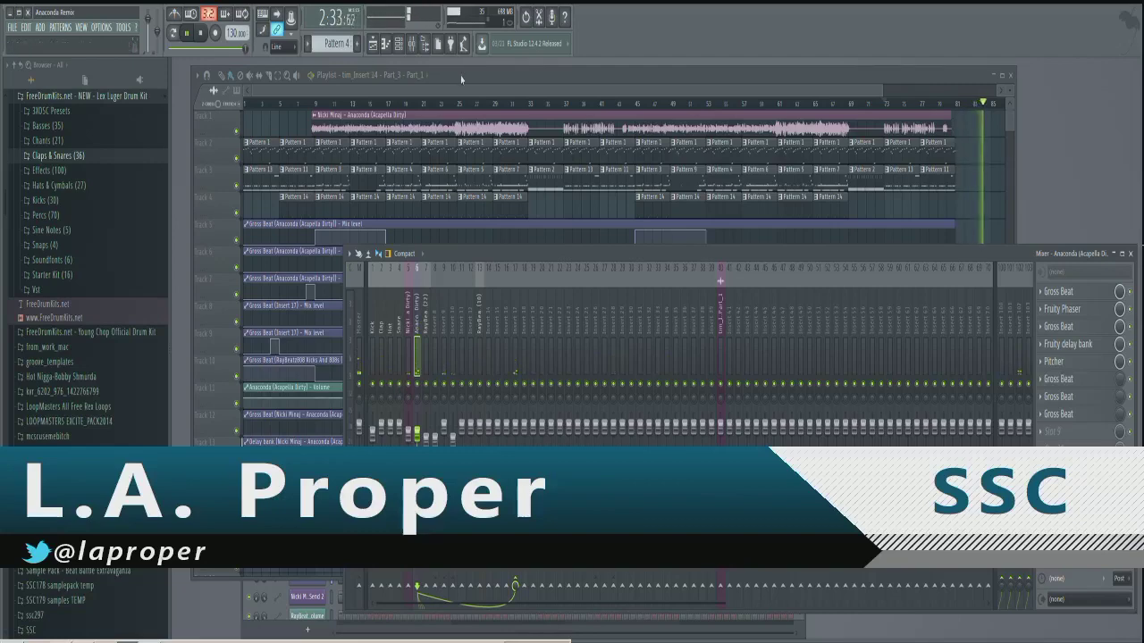
- Move the playlist clear of the channel rack and inspect the Nicki Minaj acapella sampler and the Anaconda acapella's Slicex channel, closing both
{"action": "left_click_drag", "start_coordinate": [462, 80], "coordinate": [606, 67]}
{"action": "left_click", "coordinate": [300, 354]}
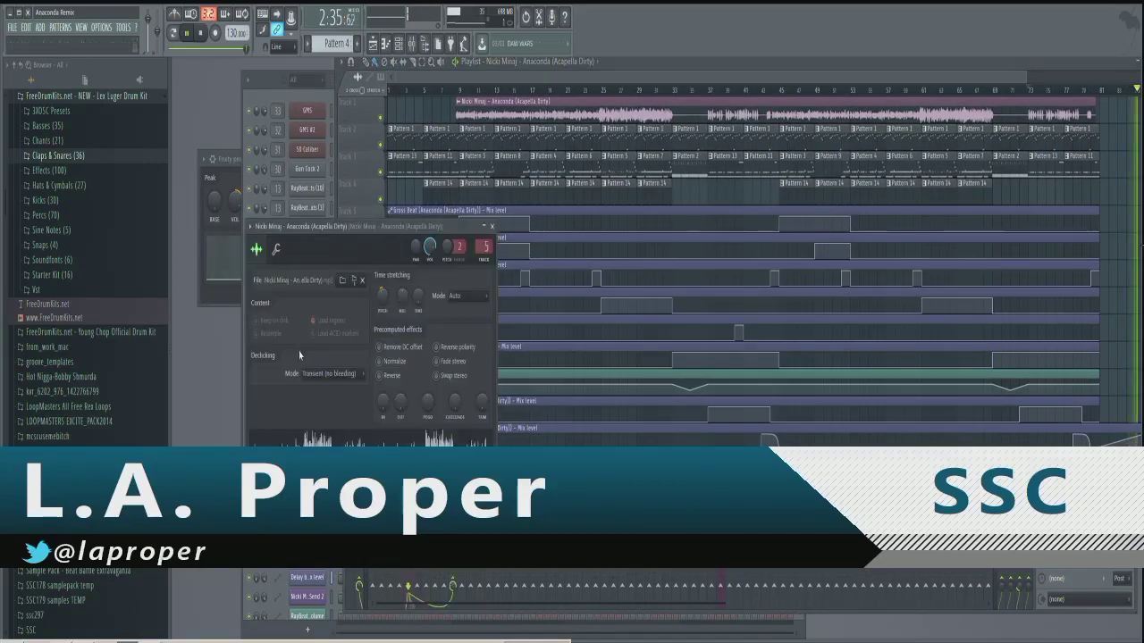
{"action": "left_click", "coordinate": [492, 227]}
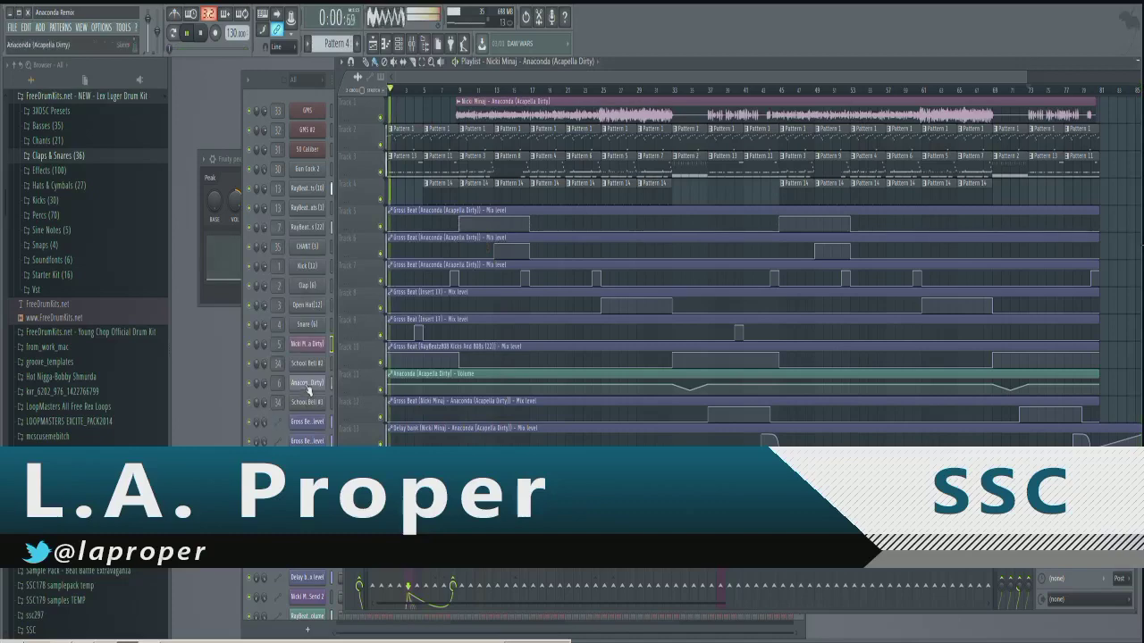
{"action": "left_click", "coordinate": [307, 385]}
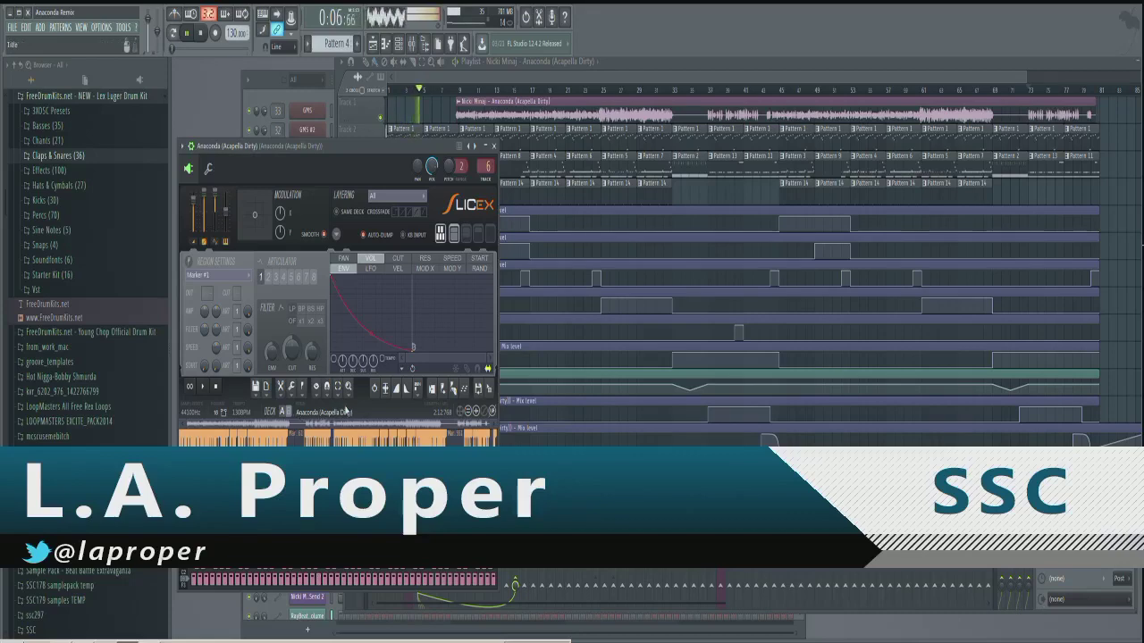
{"action": "key", "text": "F9"}
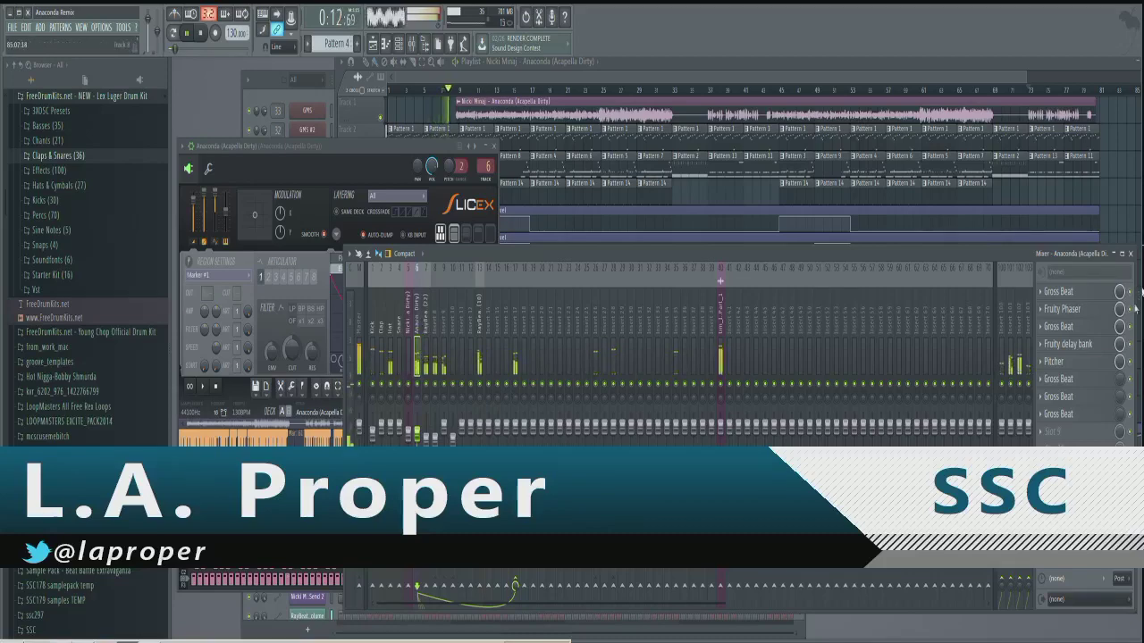
{"action": "left_click", "coordinate": [493, 145]}
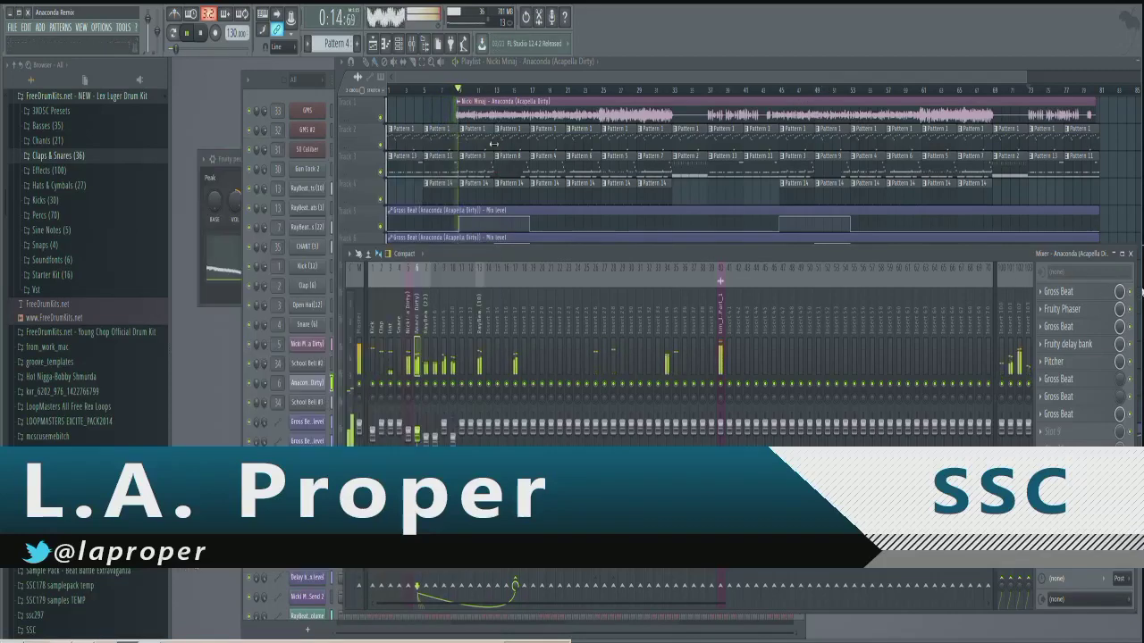
- Lower the mixer window and inspect the Gross Beat time patterns in the Anaconda (Acapella Dirty) track's effect slots, closing each plugin
{"action": "left_click_drag", "start_coordinate": [628, 259], "coordinate": [618, 394]}
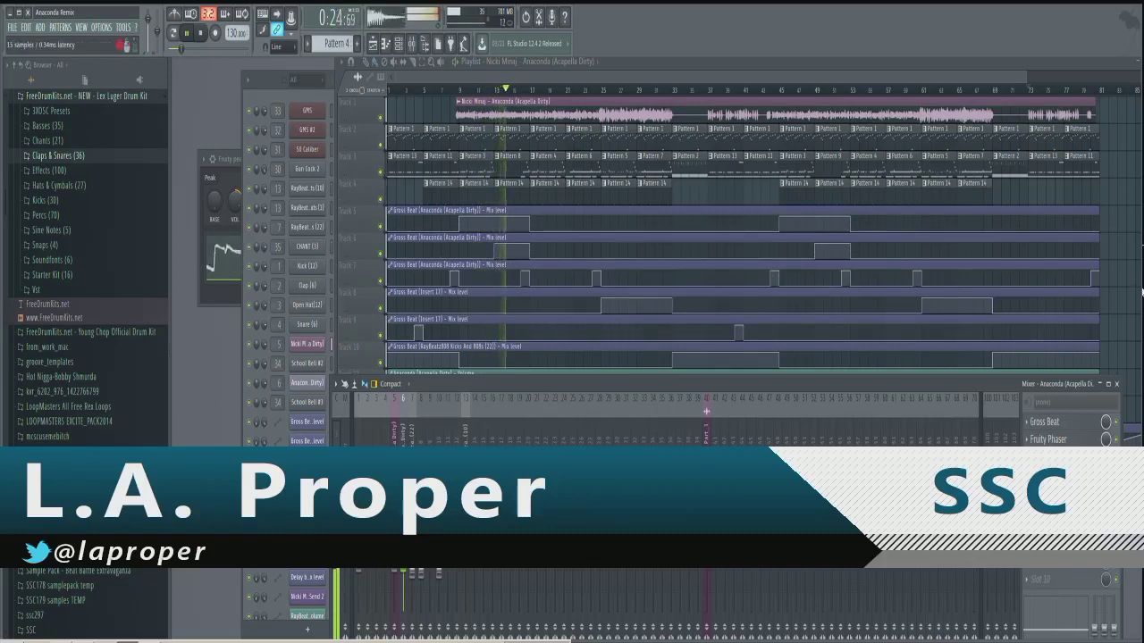
{"action": "left_click", "coordinate": [1046, 421]}
{"action": "left_click", "coordinate": [690, 364]}
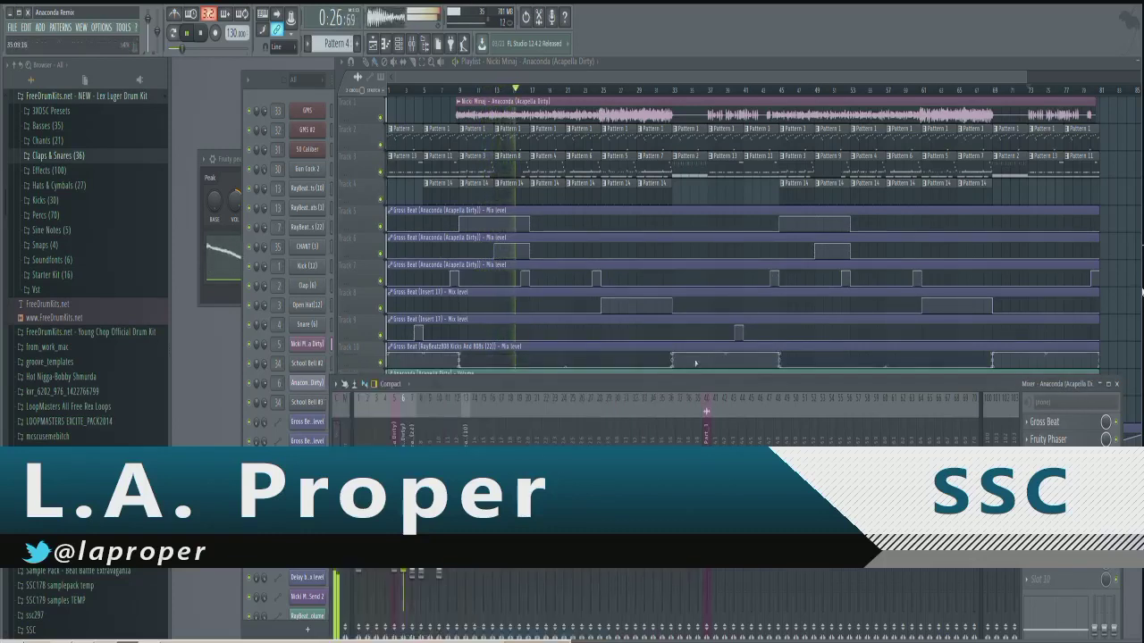
{"action": "left_click", "coordinate": [1045, 422]}
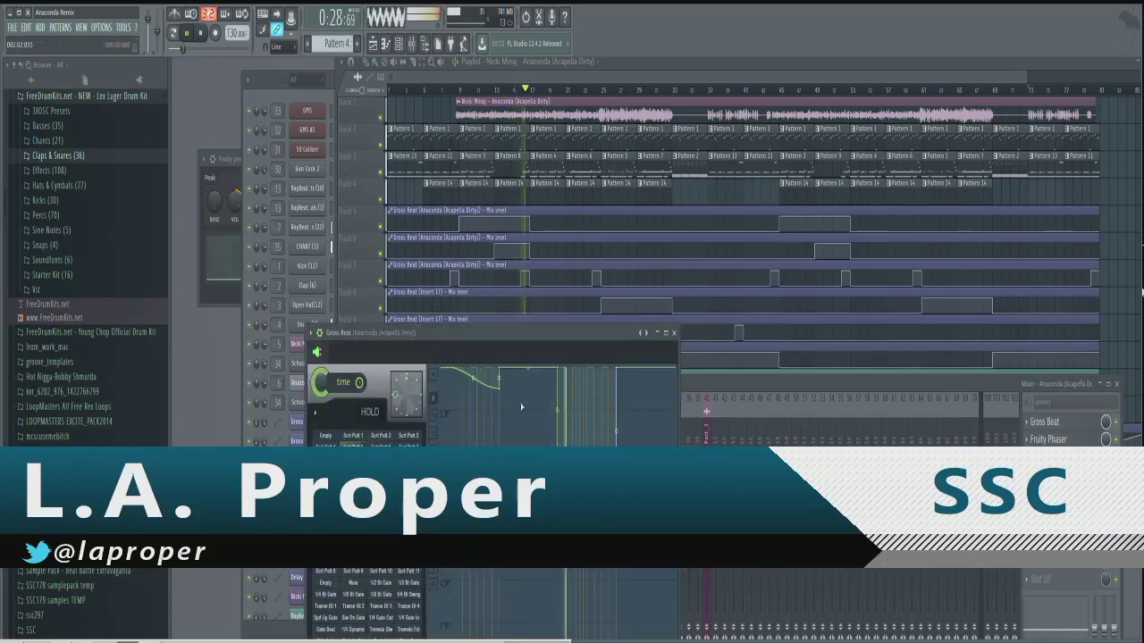
{"action": "left_click", "coordinate": [674, 333]}
{"action": "left_click", "coordinate": [1046, 422]}
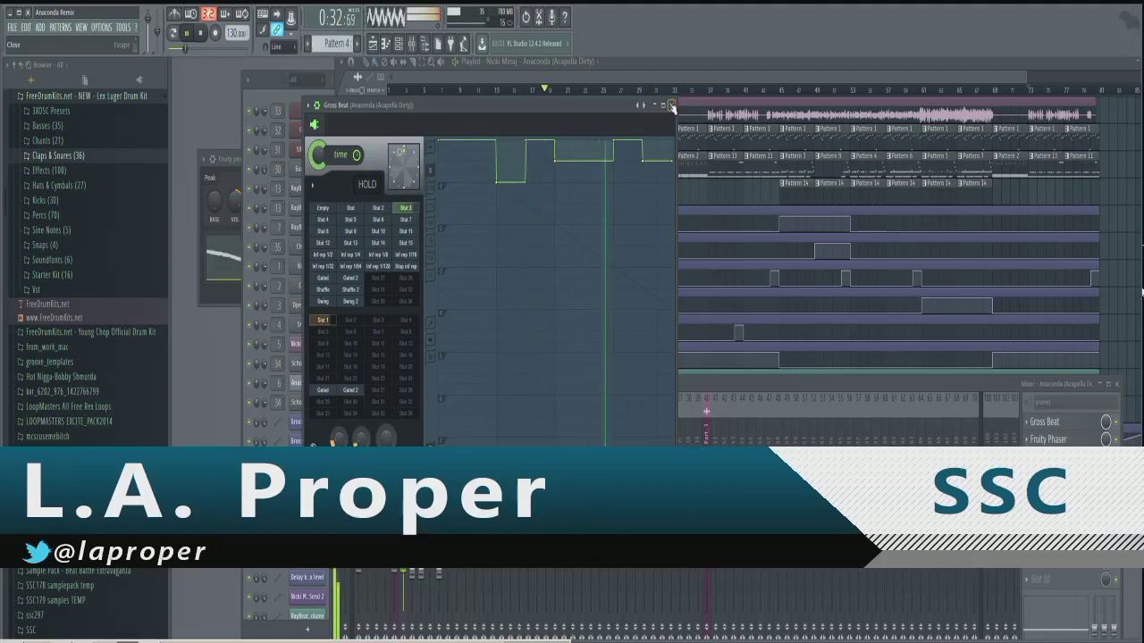
{"action": "left_click", "coordinate": [672, 107]}
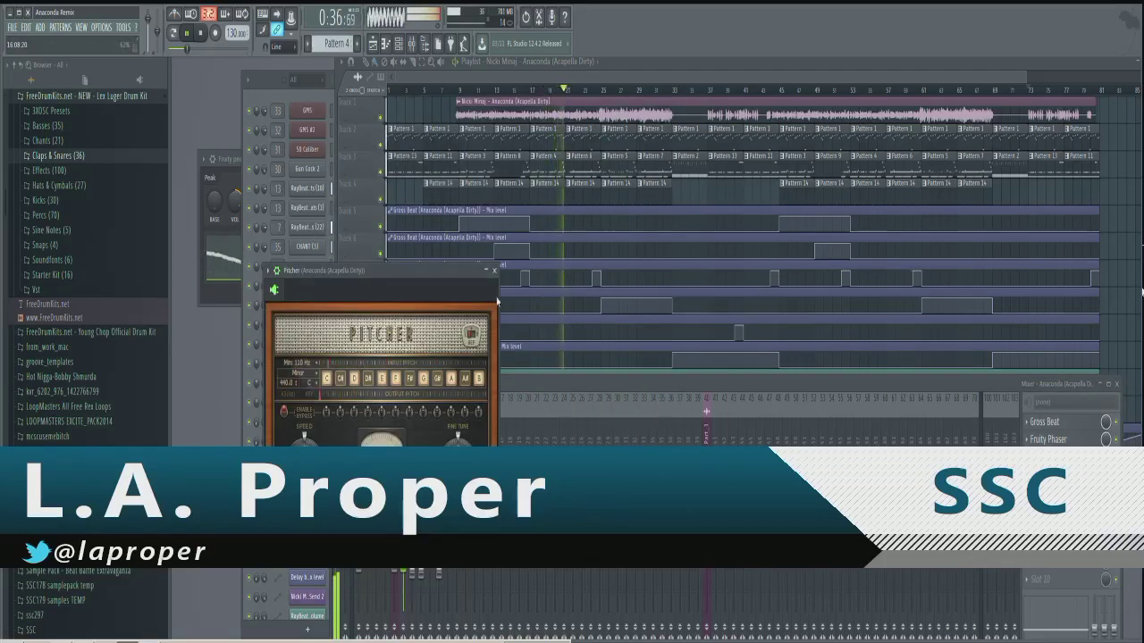
- Review the Pitcher, Fruity delay bank and Gross Beat Stut 12 effects on the Anaconda (Acapella Dirty) track, closing each
{"action": "left_click", "coordinate": [494, 270]}
{"action": "left_click", "coordinate": [1048, 475]}
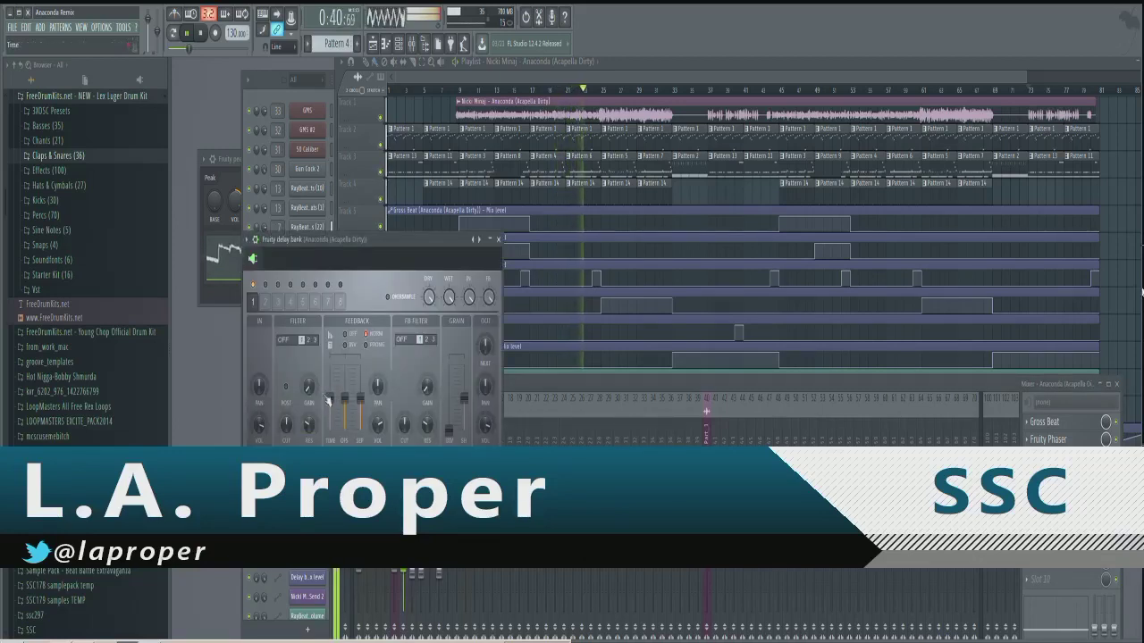
{"action": "left_click", "coordinate": [499, 240]}
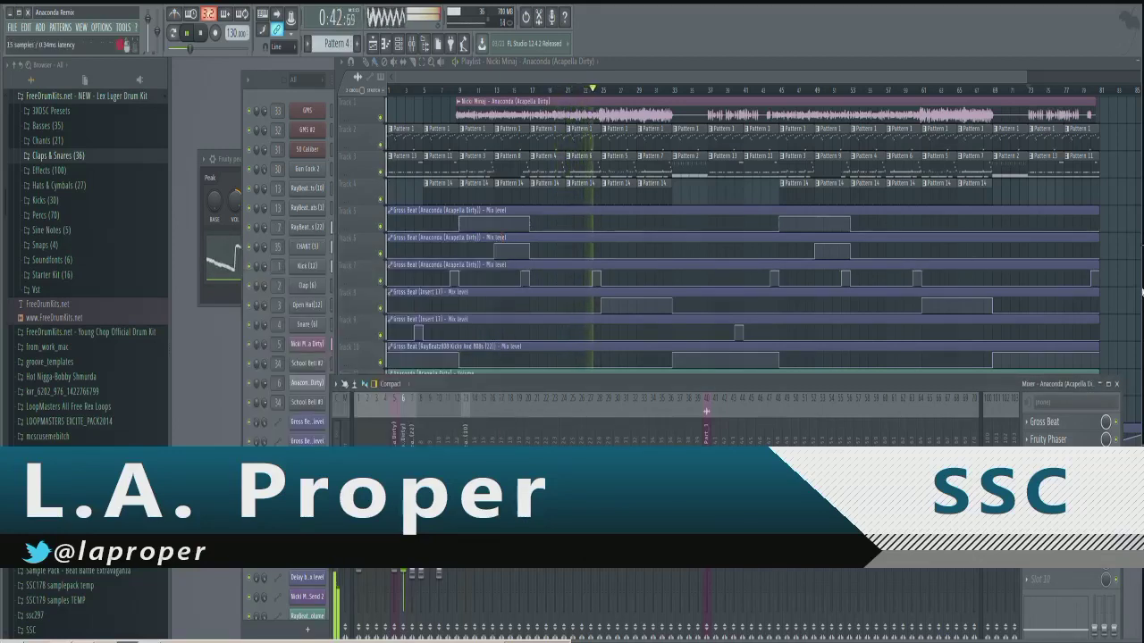
{"action": "left_click", "coordinate": [1046, 423]}
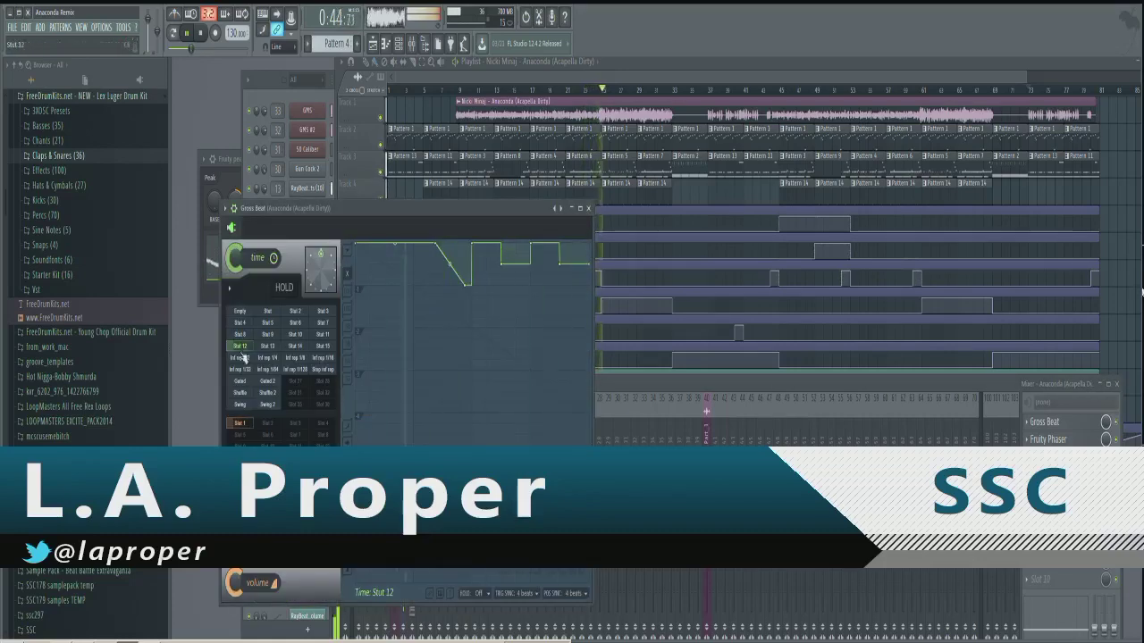
{"action": "left_click", "coordinate": [588, 210]}
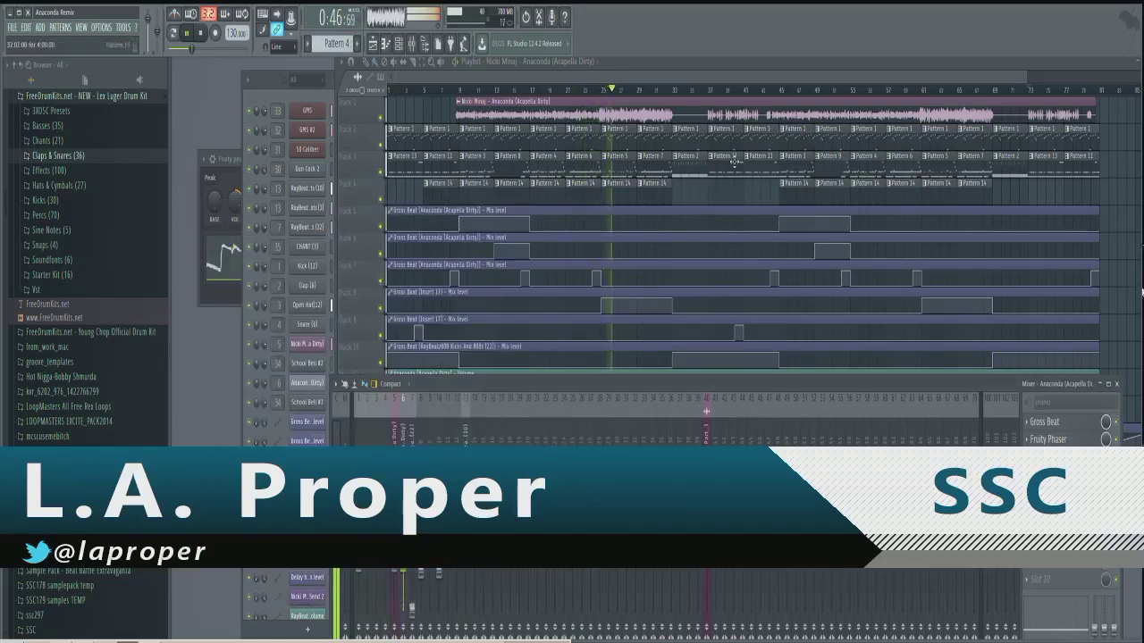
- Inspect the Fruity Phaser on the Anaconda (Acapella Dirty) track and its preset list, leaving the preset as is and closing the plugin
{"action": "left_click", "coordinate": [1090, 441]}
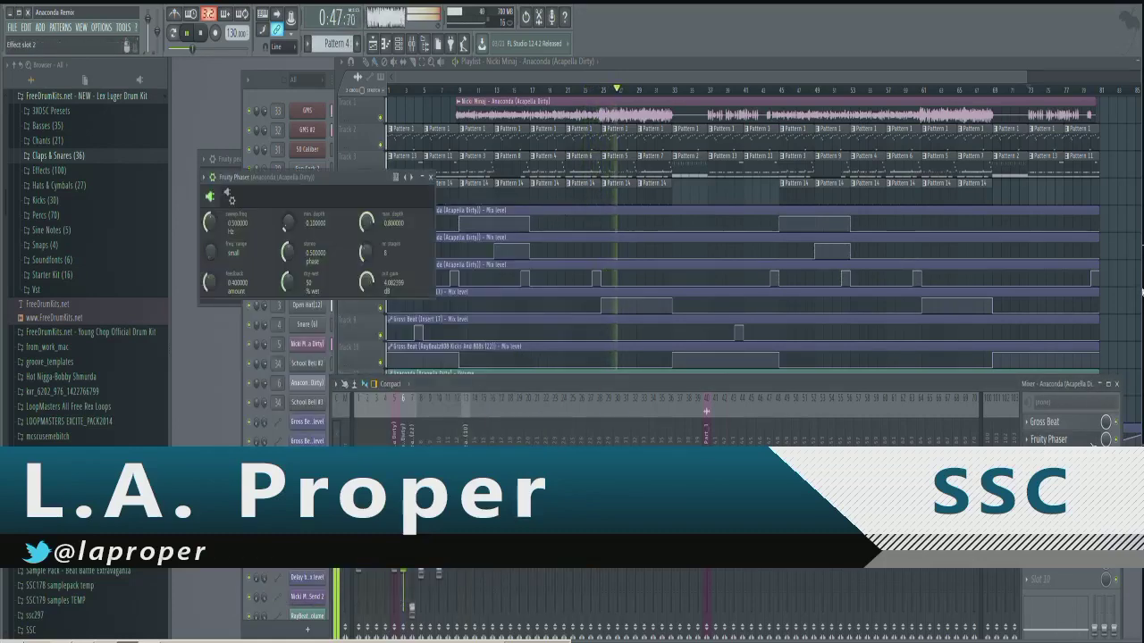
{"action": "right_click", "coordinate": [417, 179]}
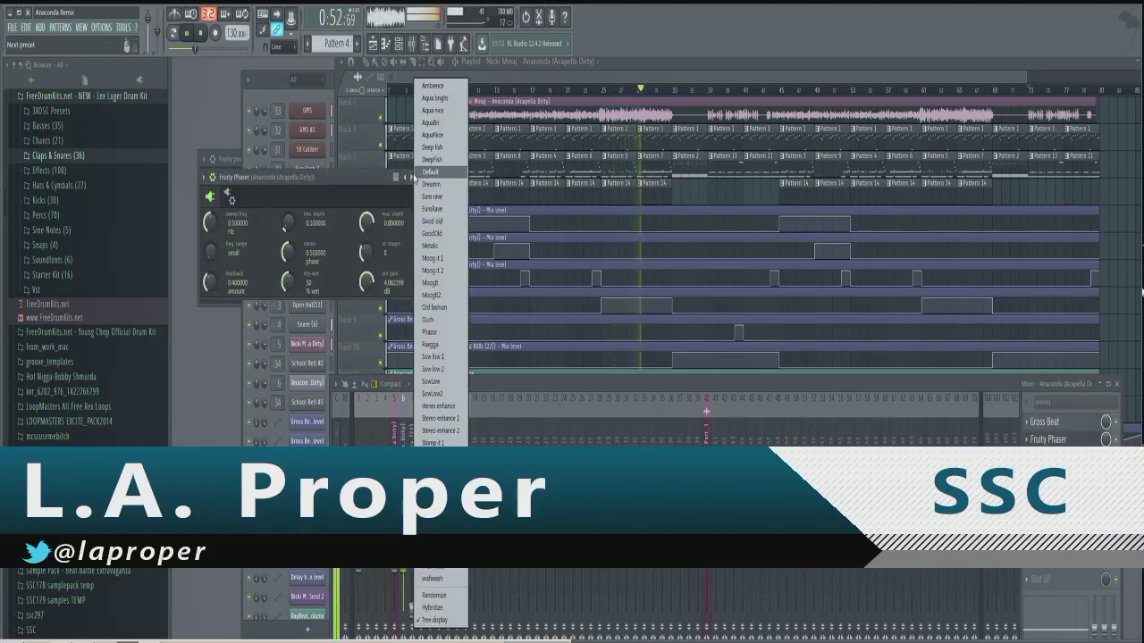
{"action": "left_click", "coordinate": [372, 176]}
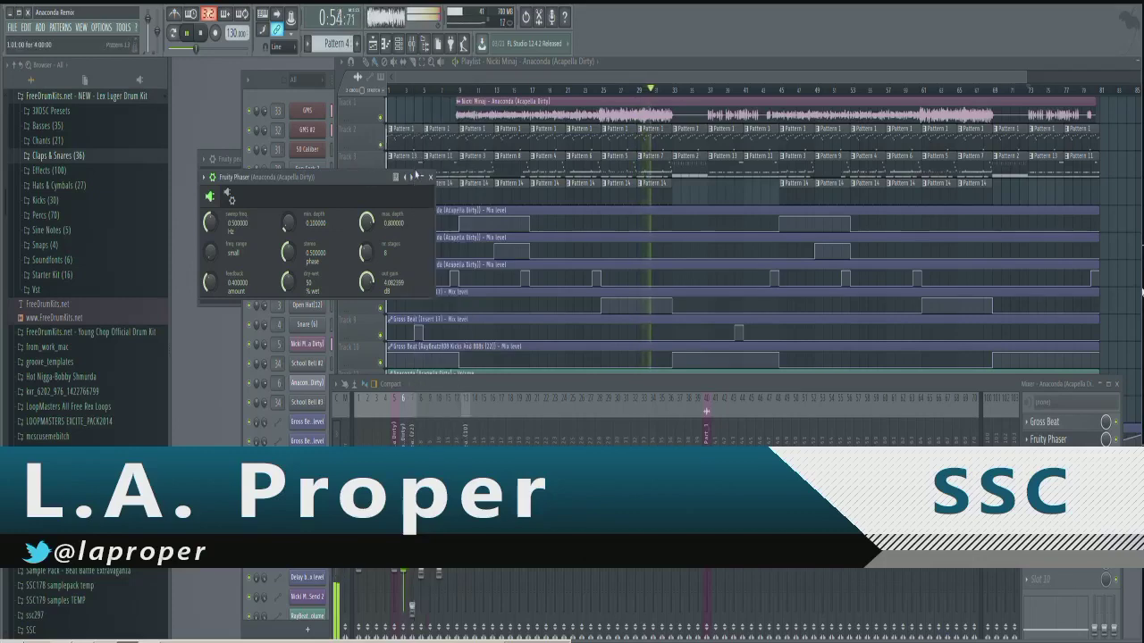
{"action": "left_click", "coordinate": [432, 179]}
- Inspect the Anaconda acapella's Gross Beat with the -7 time pattern, browse its presets including Pitch shifter, and close it
{"action": "left_click", "coordinate": [1055, 423]}
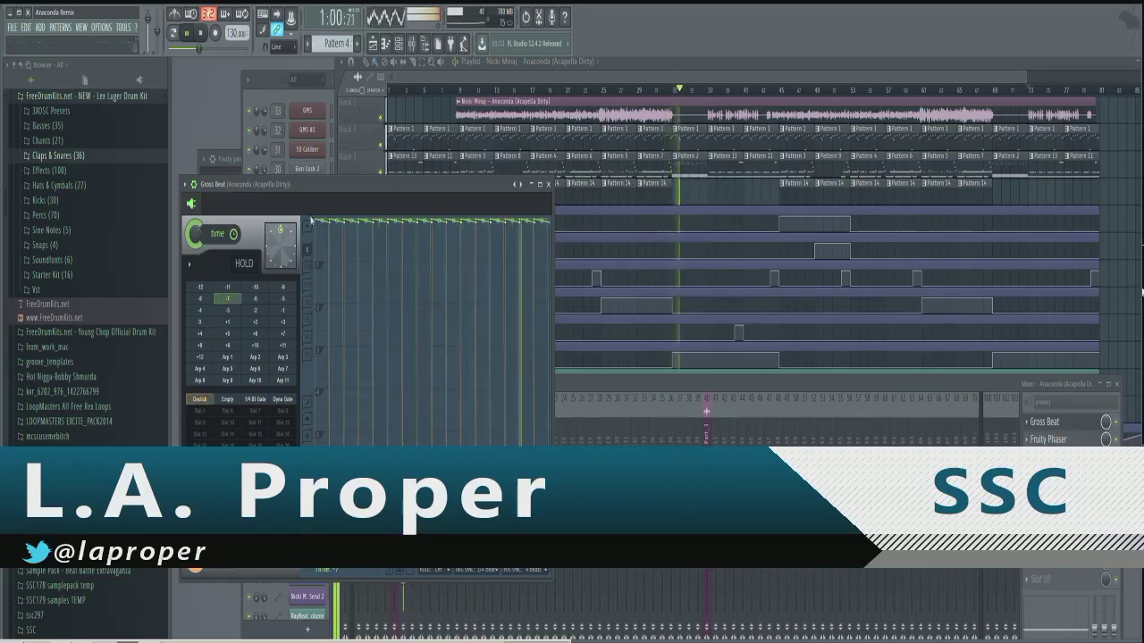
{"action": "left_click", "coordinate": [516, 184]}
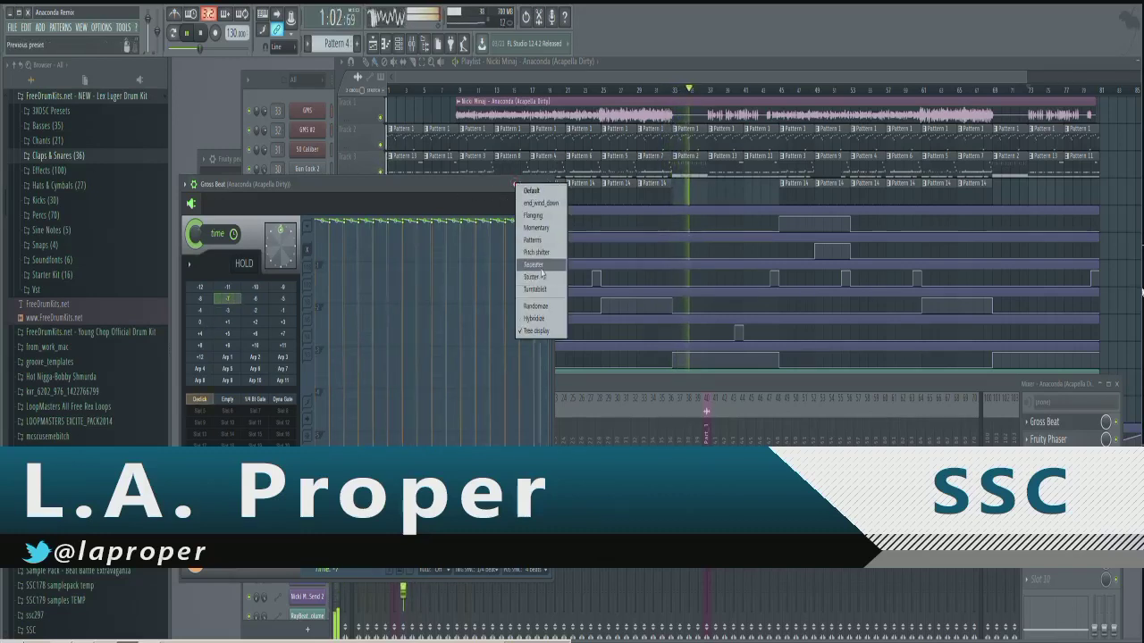
{"action": "left_click", "coordinate": [480, 187]}
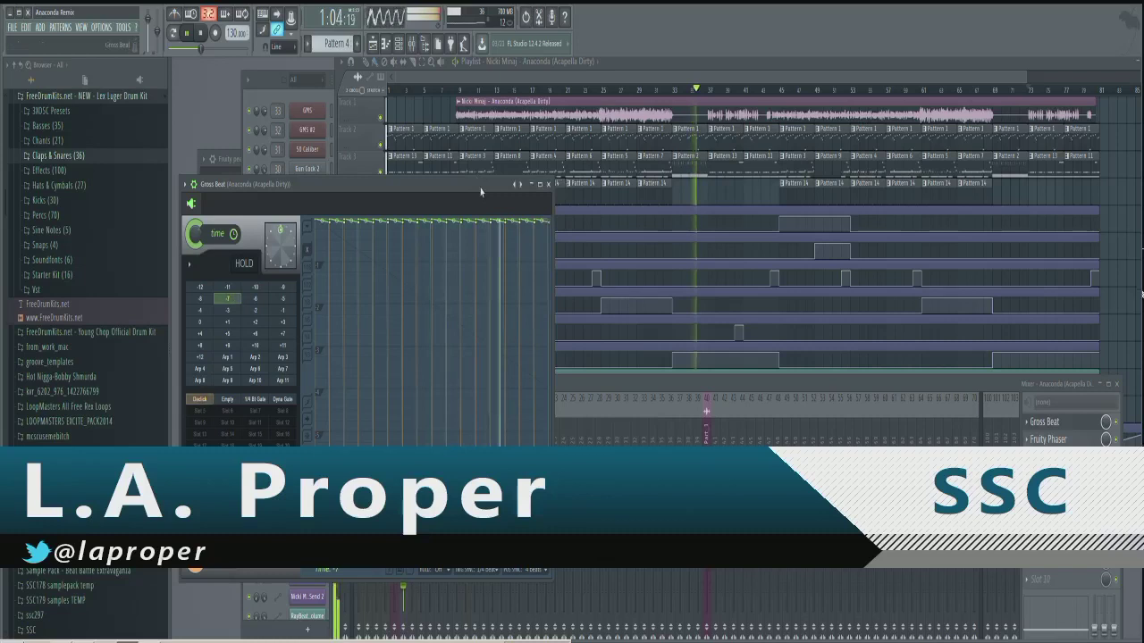
{"action": "left_click", "coordinate": [551, 185]}
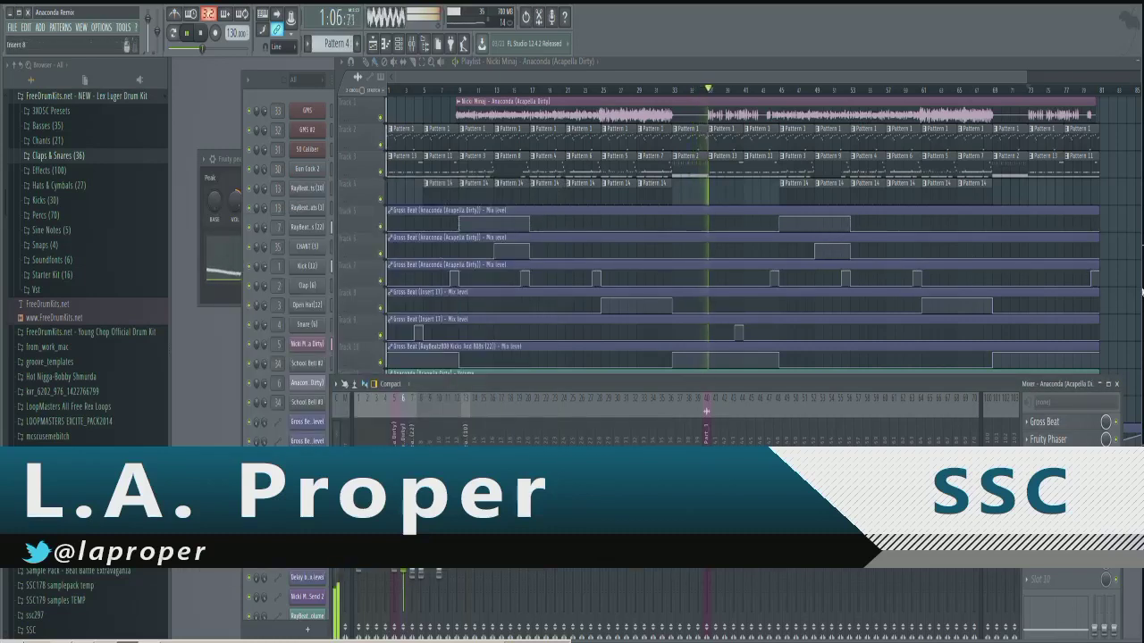
- Inspect the Fruity parametric EQ 2 curve and presets on the RayBeatz808 Kicks And 808s mixer track, closing the plugin
{"action": "left_click", "coordinate": [412, 488]}
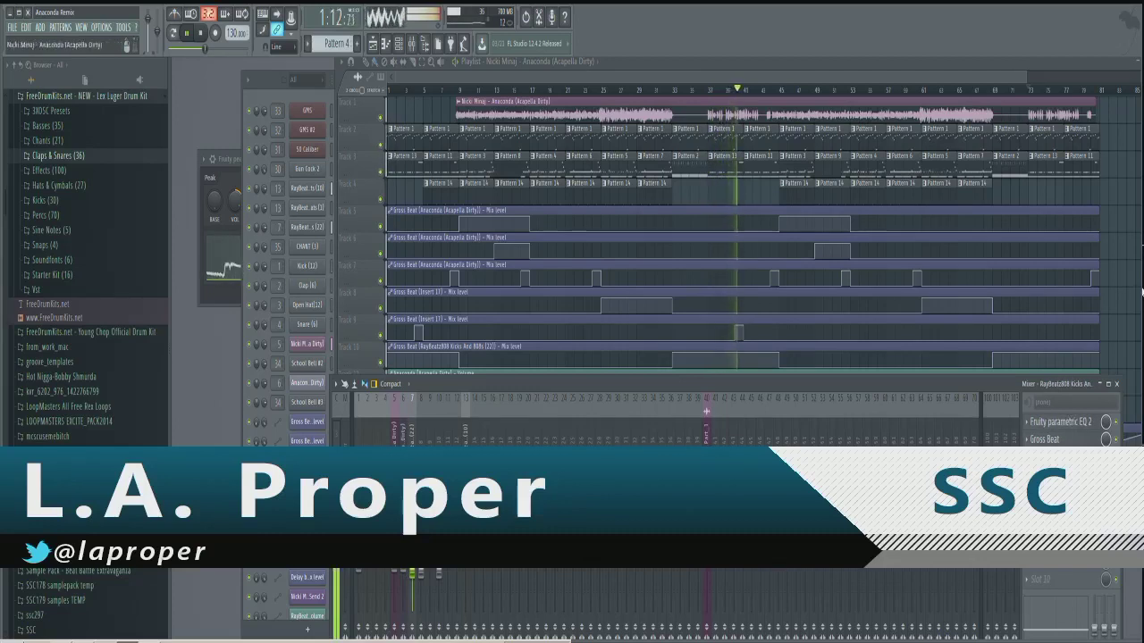
{"action": "left_click", "coordinate": [1068, 425]}
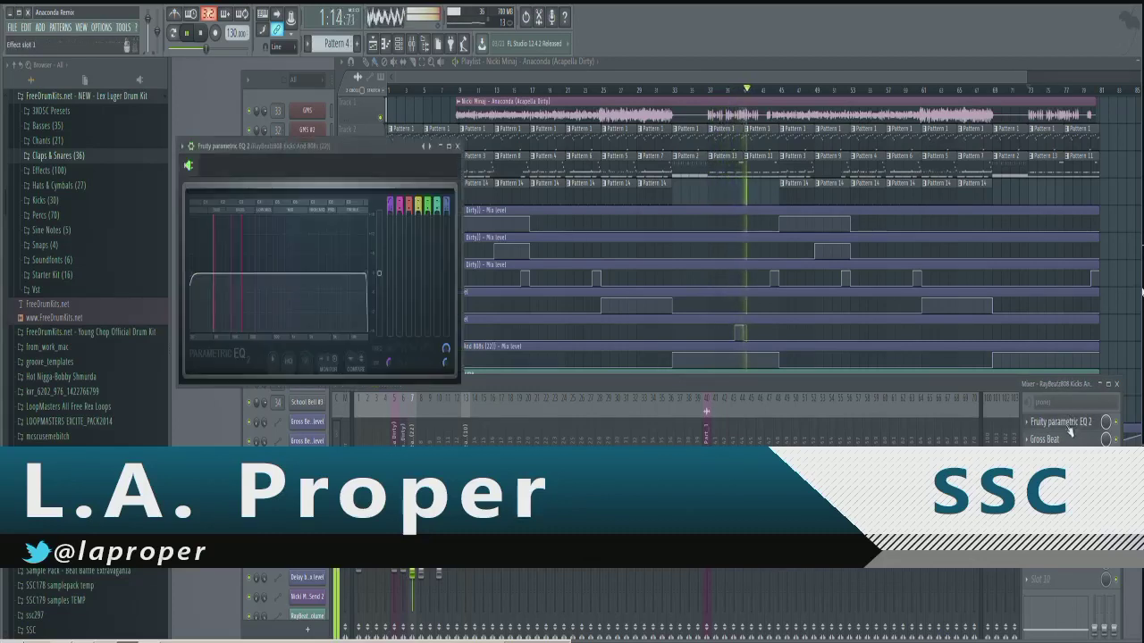
{"action": "left_click", "coordinate": [425, 146]}
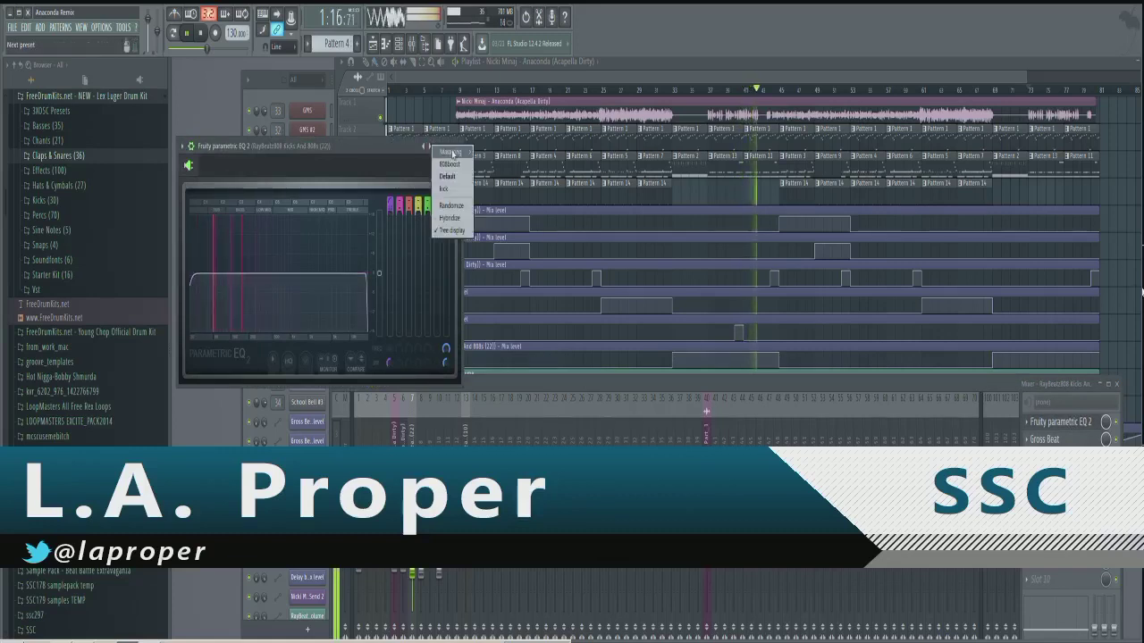
{"action": "mouse_move", "coordinate": [452, 152]}
{"action": "left_click", "coordinate": [501, 152]}
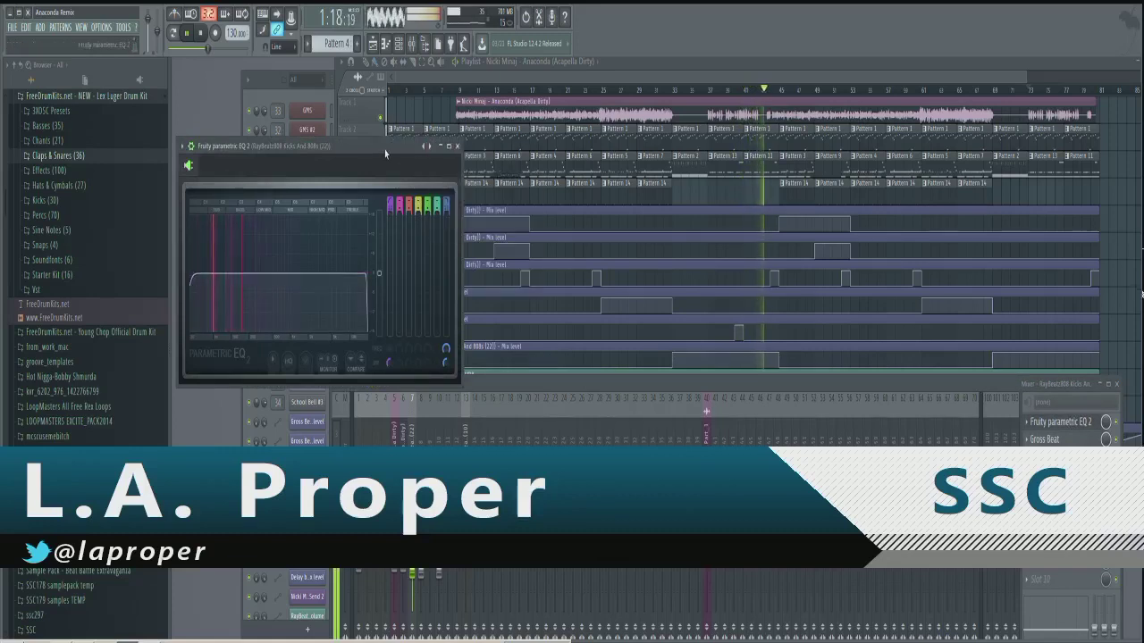
{"action": "left_click", "coordinate": [458, 147]}
- Open Gross Beat on the RayBeatz808 Kicks And 808s track and bring the playlist forward to view its mix level automation
{"action": "left_click", "coordinate": [1065, 439]}
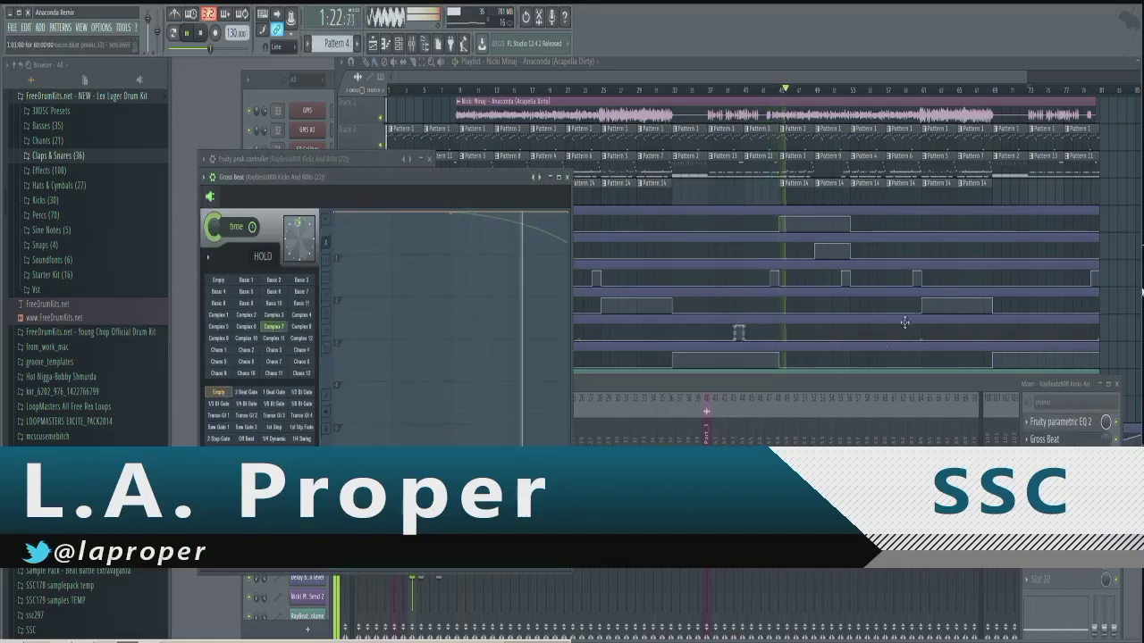
{"action": "left_click", "coordinate": [691, 61]}
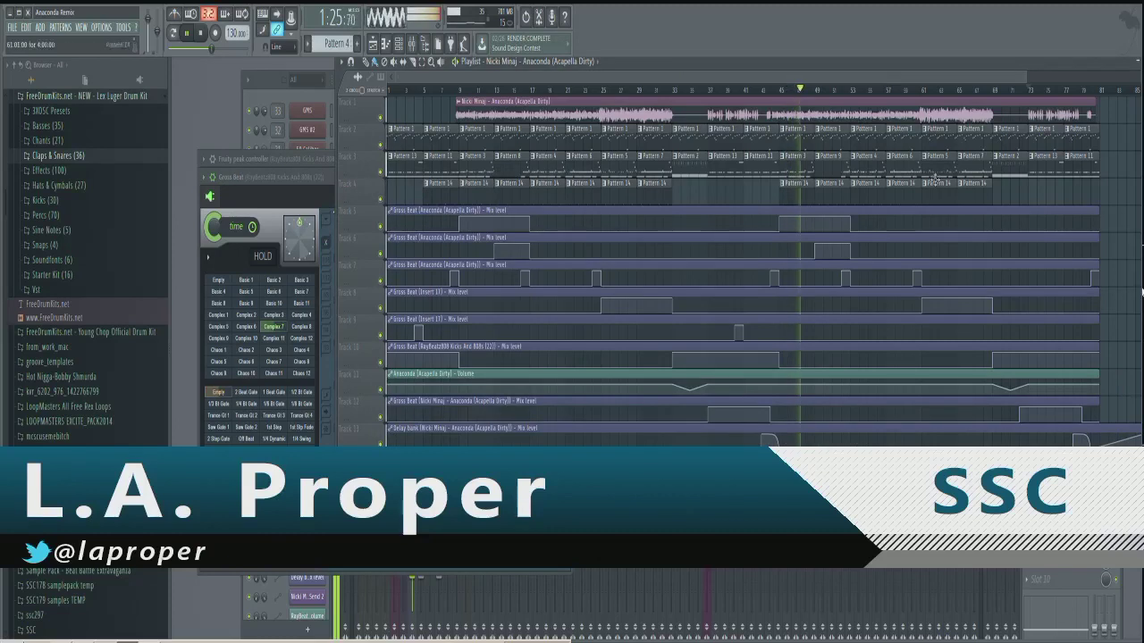
- Play the song from the last rise of the Kicks And 808s mix level automation and review that track's Gross Beat, closing it
{"action": "left_click", "coordinate": [996, 93]}
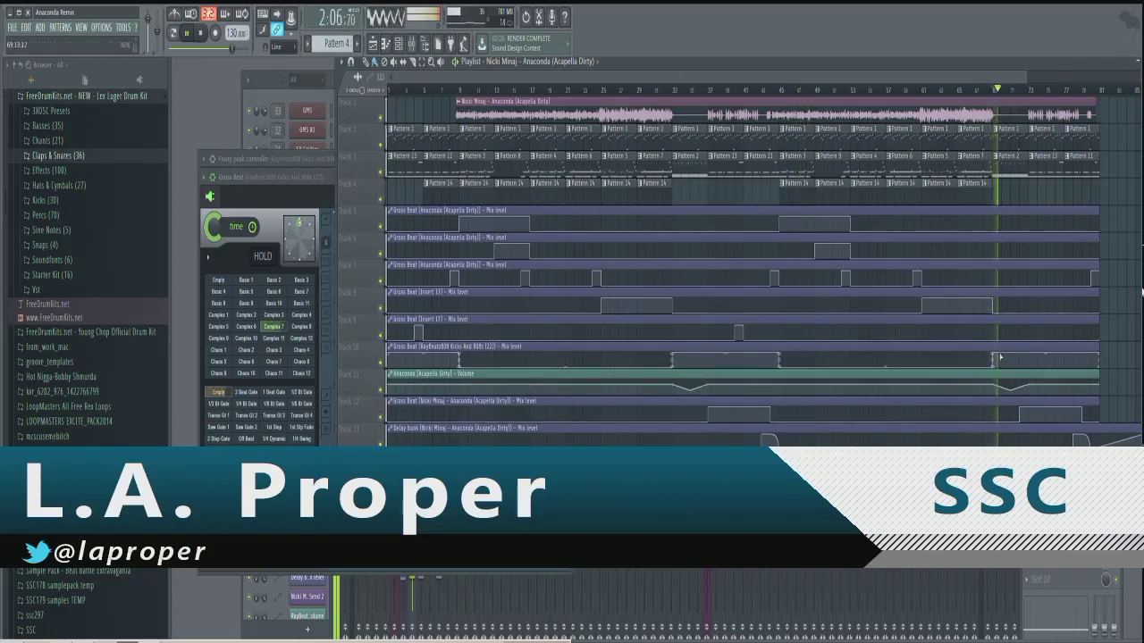
{"action": "left_click", "coordinate": [1121, 574]}
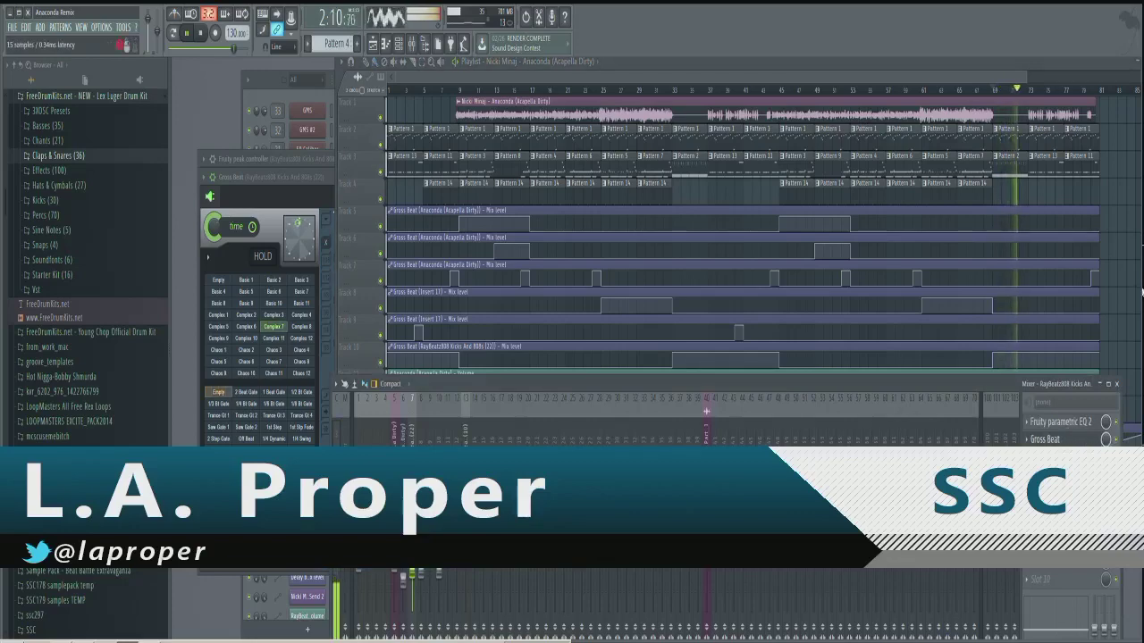
{"action": "left_click", "coordinate": [1058, 445]}
{"action": "left_click", "coordinate": [1057, 442]}
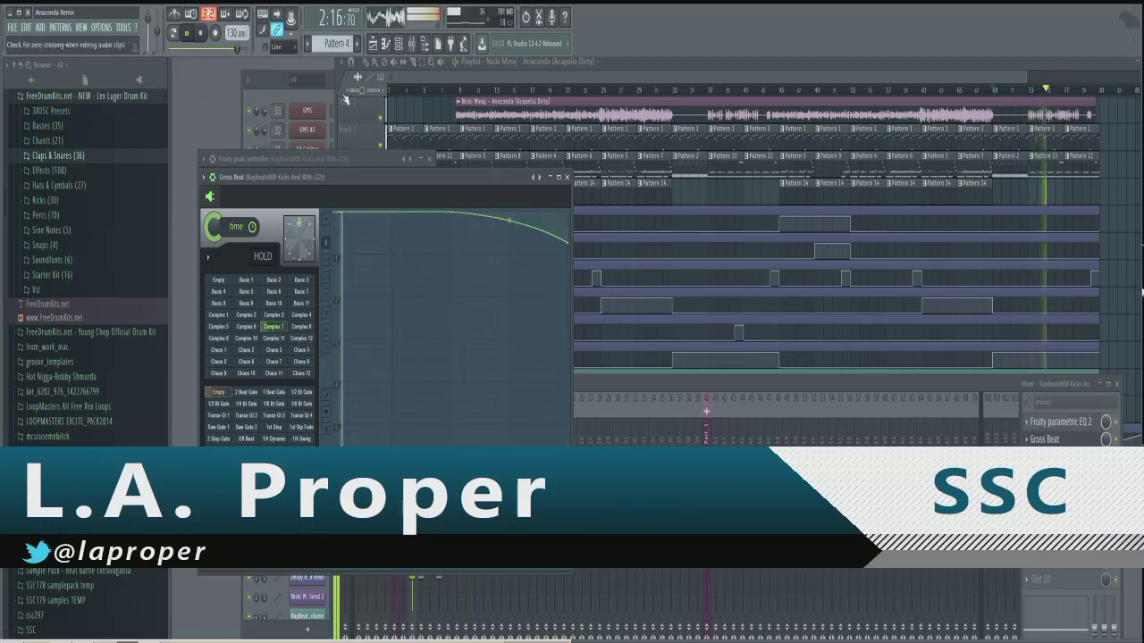
{"action": "left_click", "coordinate": [566, 177]}
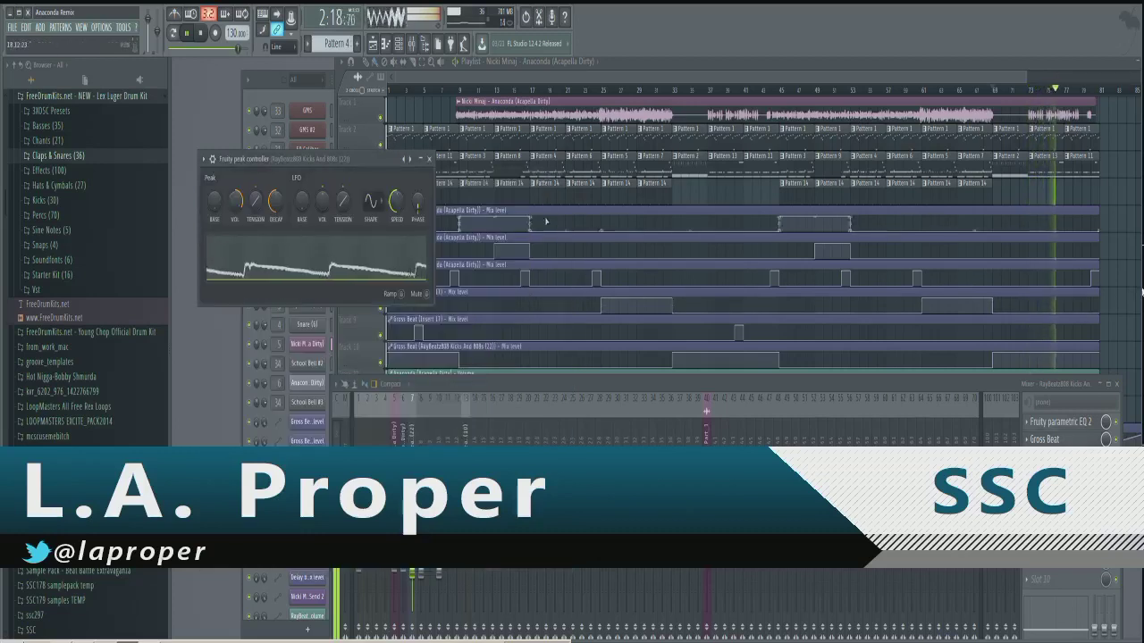
- Inspect the Fruity parametric EQ 2 curve on the Insert 8 mixer track and close the plugin
{"action": "left_click", "coordinate": [421, 429]}
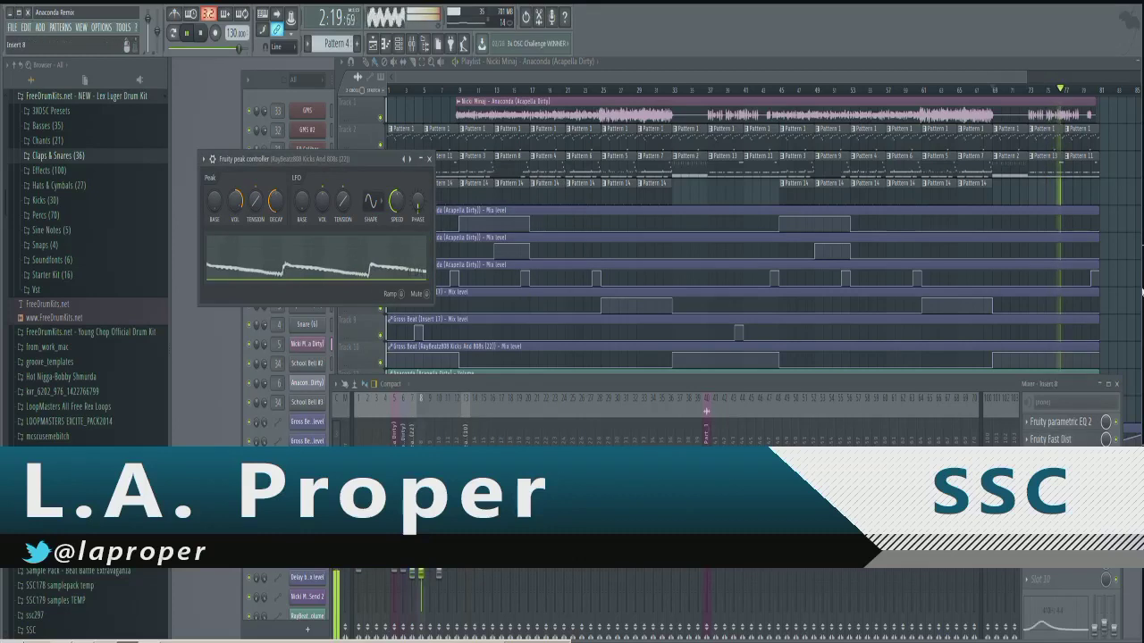
{"action": "left_click", "coordinate": [1054, 422]}
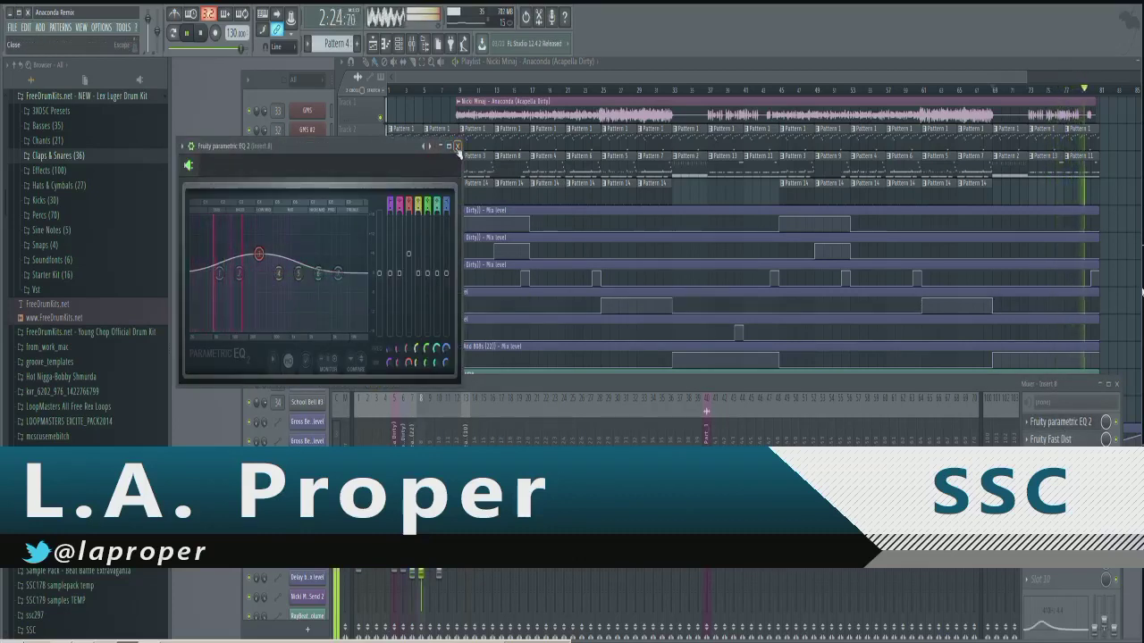
{"action": "left_click", "coordinate": [458, 145]}
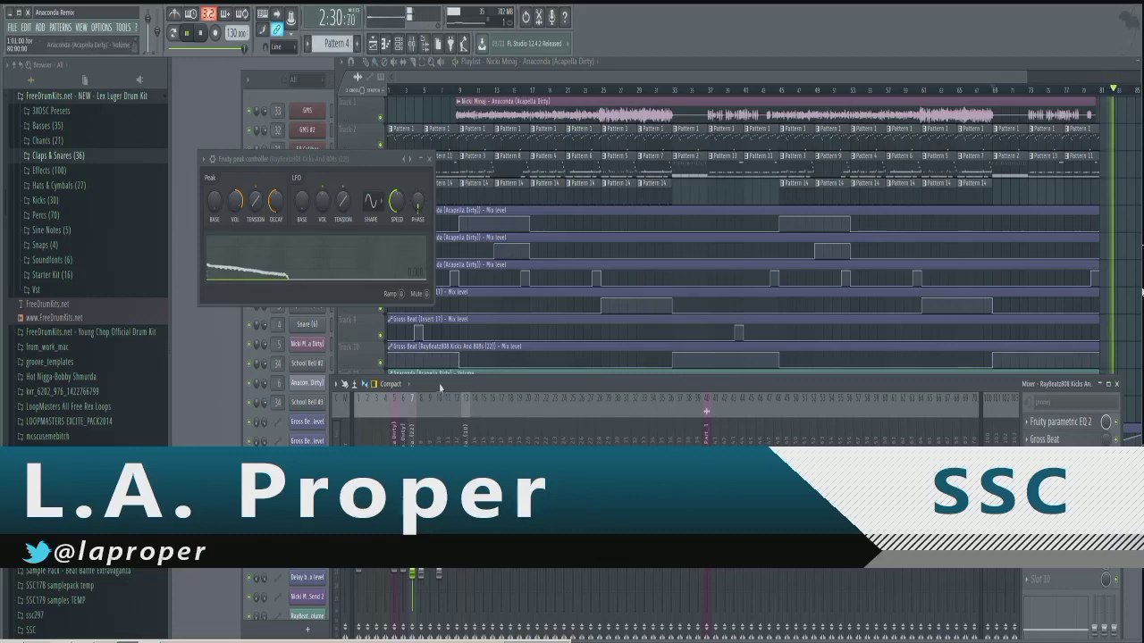
- Raise the mixer window over the playlist and restart playback with the Insert 8 track selected
{"action": "left_click_drag", "start_coordinate": [440, 389], "coordinate": [417, 206]}
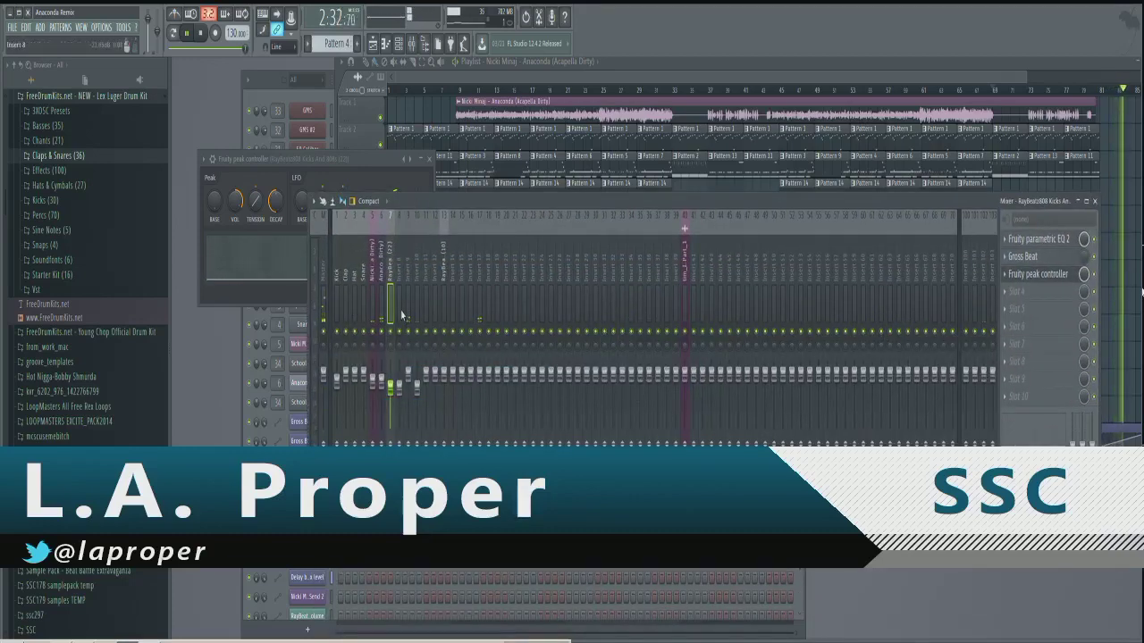
{"action": "left_click", "coordinate": [400, 284]}
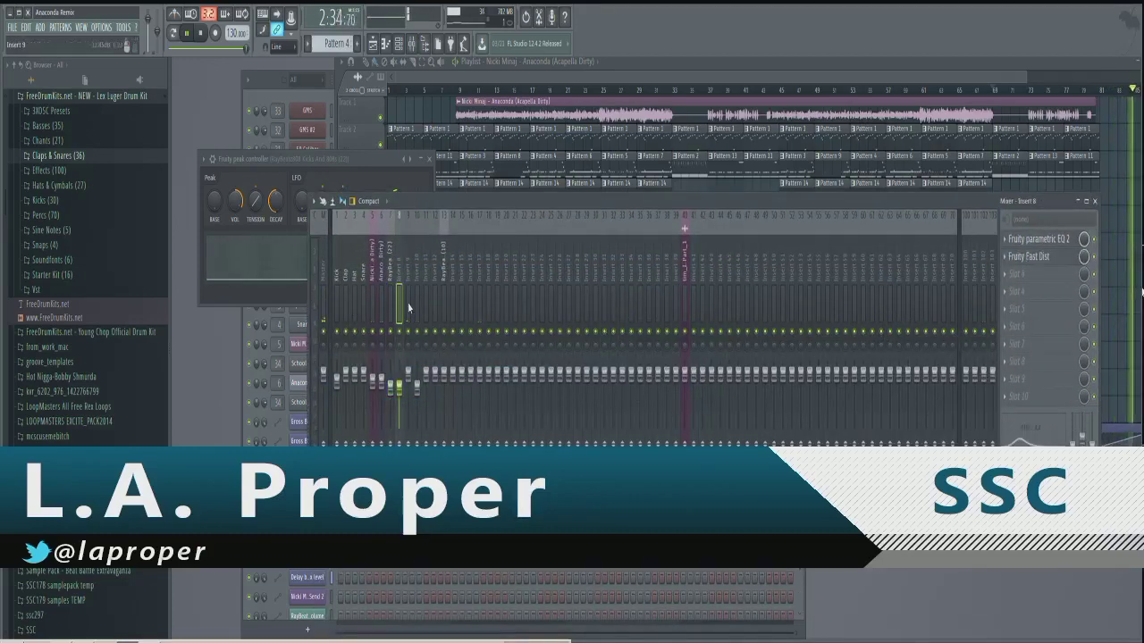
{"action": "key", "text": "space"}
{"action": "key", "text": "space"}
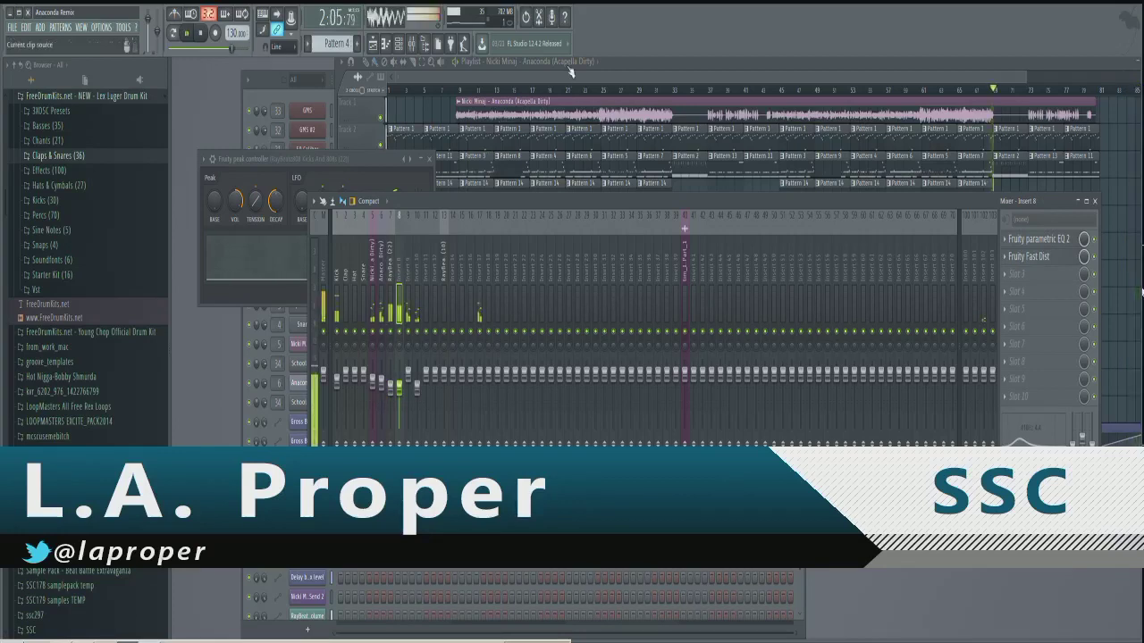
- Inspect Fruity parametric EQ 2 and Fruity Fast Dist on the Insert 8 track, closing each plugin
{"action": "left_click", "coordinate": [410, 275]}
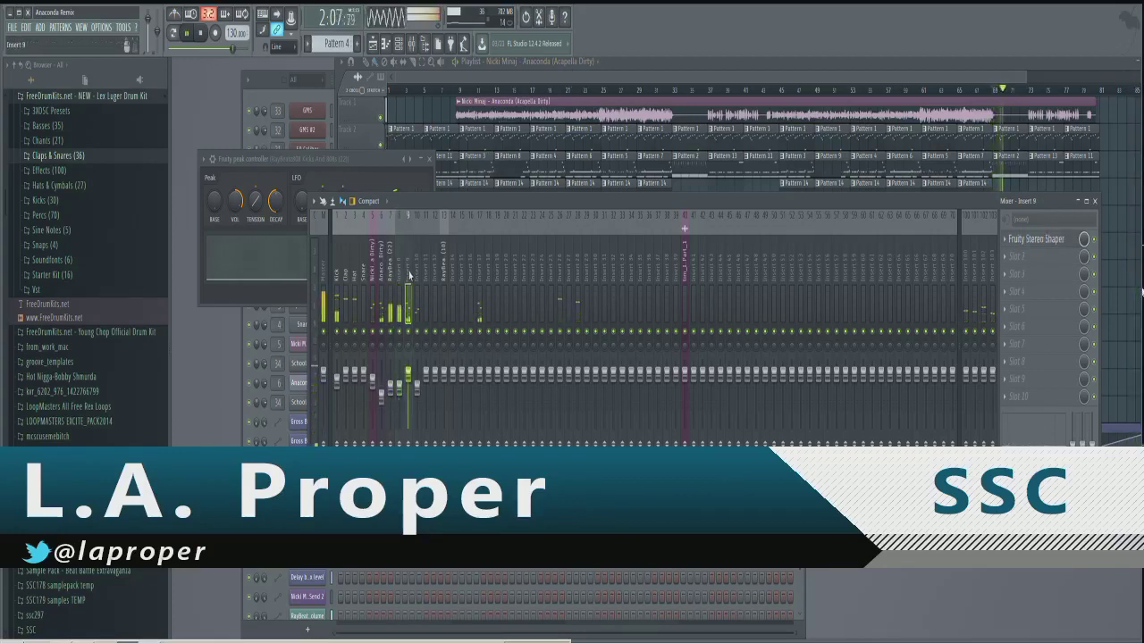
{"action": "left_click", "coordinate": [401, 275]}
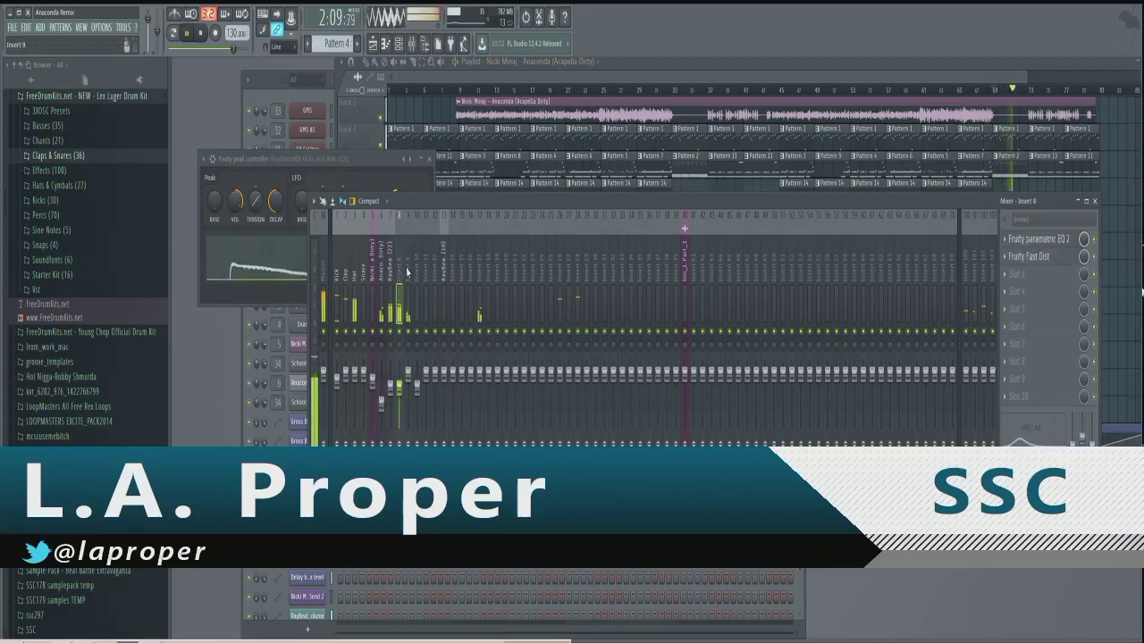
{"action": "left_click", "coordinate": [1036, 239]}
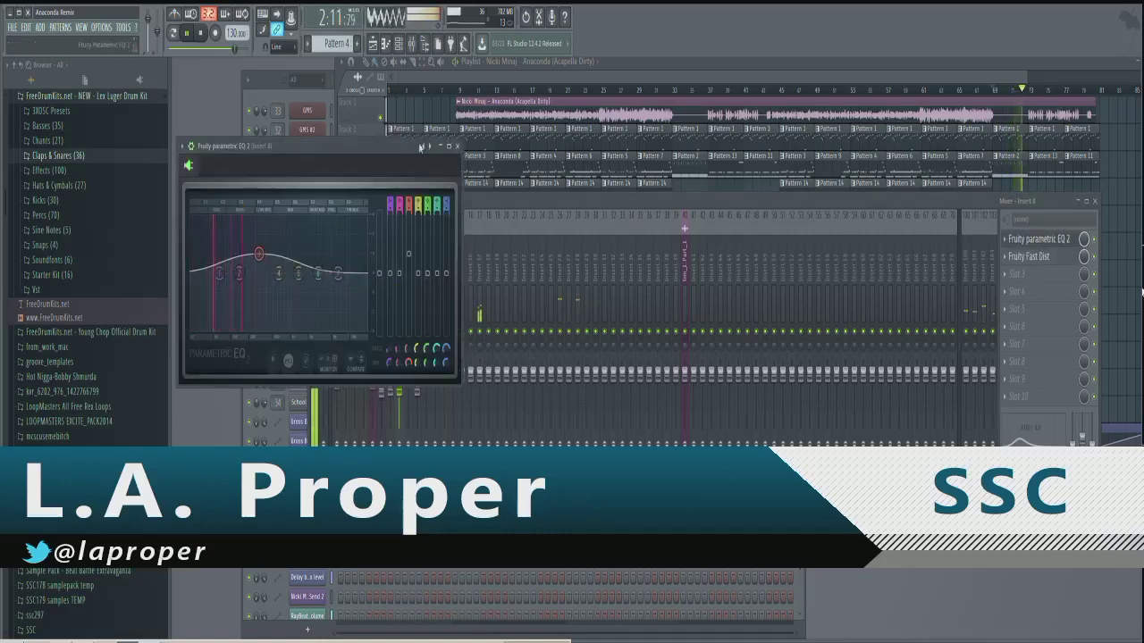
{"action": "left_click", "coordinate": [456, 146]}
{"action": "left_click", "coordinate": [1024, 256]}
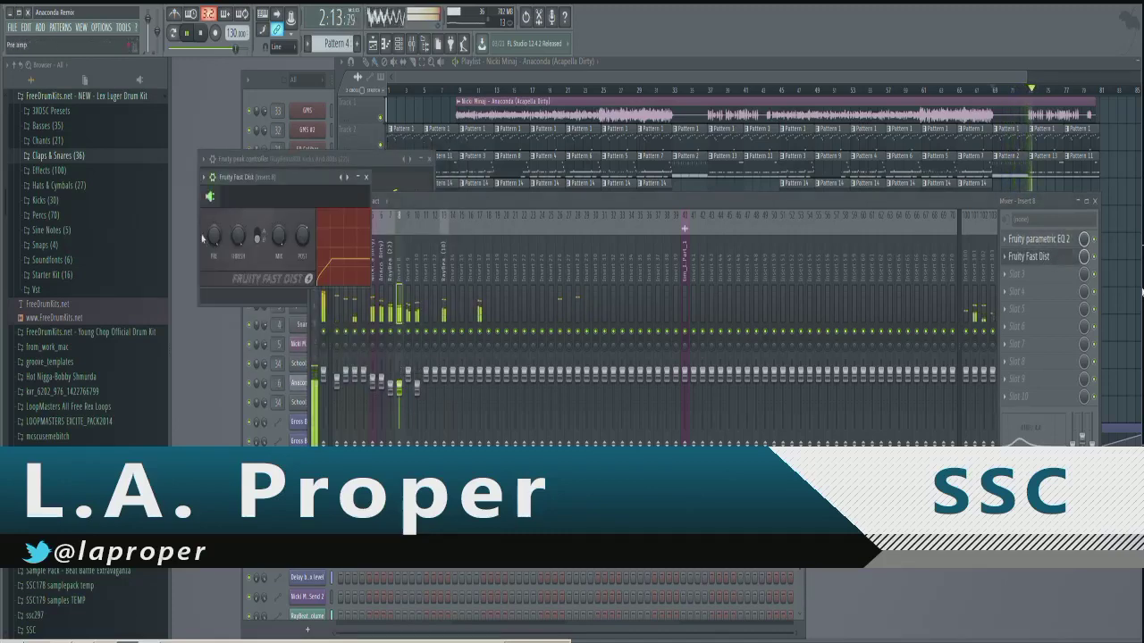
{"action": "left_click", "coordinate": [367, 178]}
- Inspect the Fruity Stereo Shaper on Insert 9 and browse its Effects presets, closing the plugin without choosing one
{"action": "left_click", "coordinate": [408, 286]}
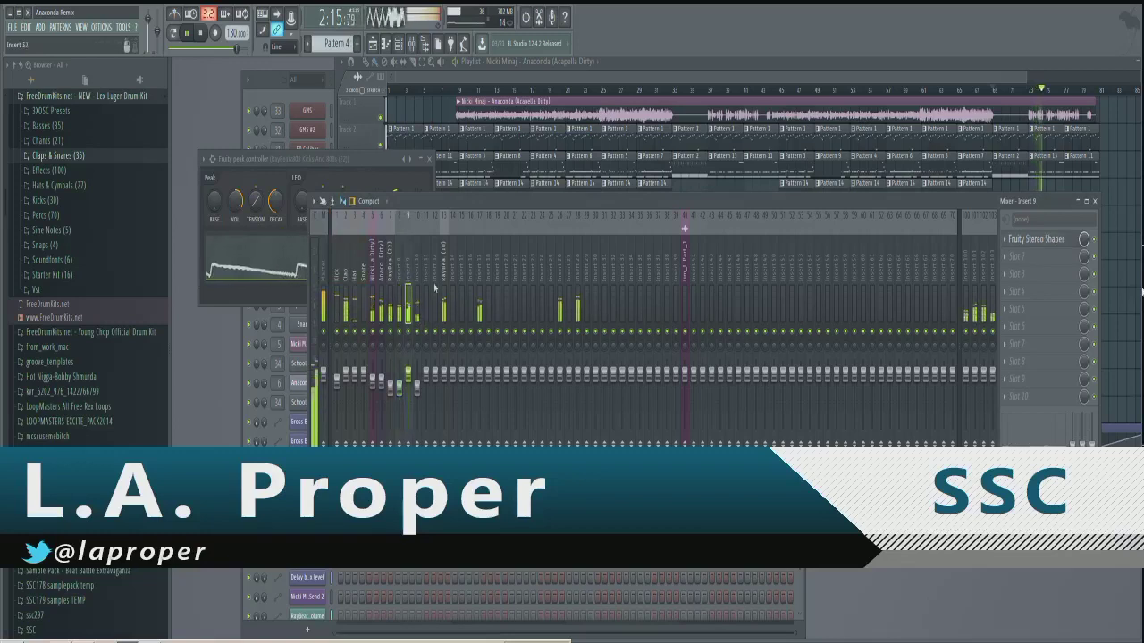
{"action": "left_click", "coordinate": [1036, 239]}
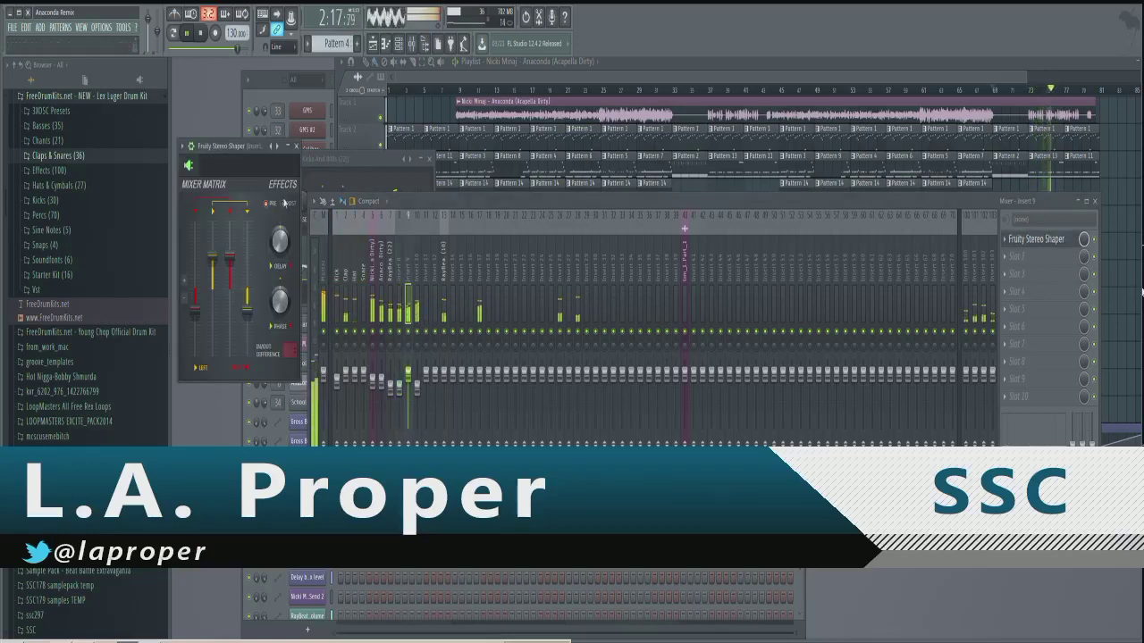
{"action": "right_click", "coordinate": [276, 146]}
{"action": "mouse_move", "coordinate": [295, 153]}
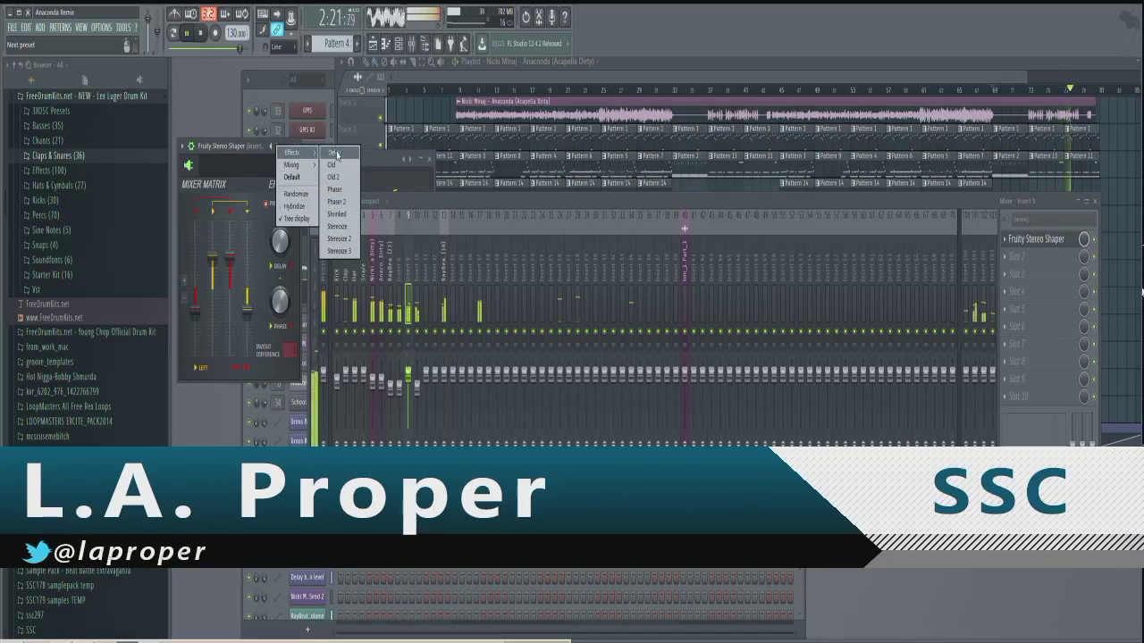
{"action": "left_click", "coordinate": [231, 155]}
{"action": "left_click", "coordinate": [301, 147]}
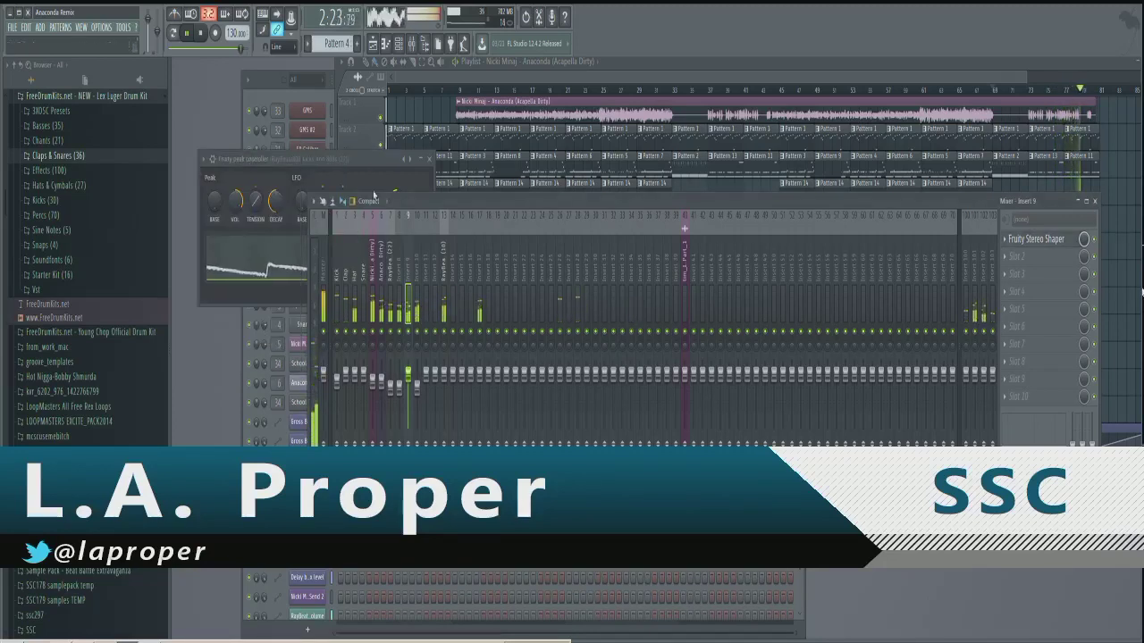
- Inspect the Fruity Stereo Shaper and its Effects presets on Insert 10, closing it and the open Fruity peak controller
{"action": "left_click", "coordinate": [416, 268]}
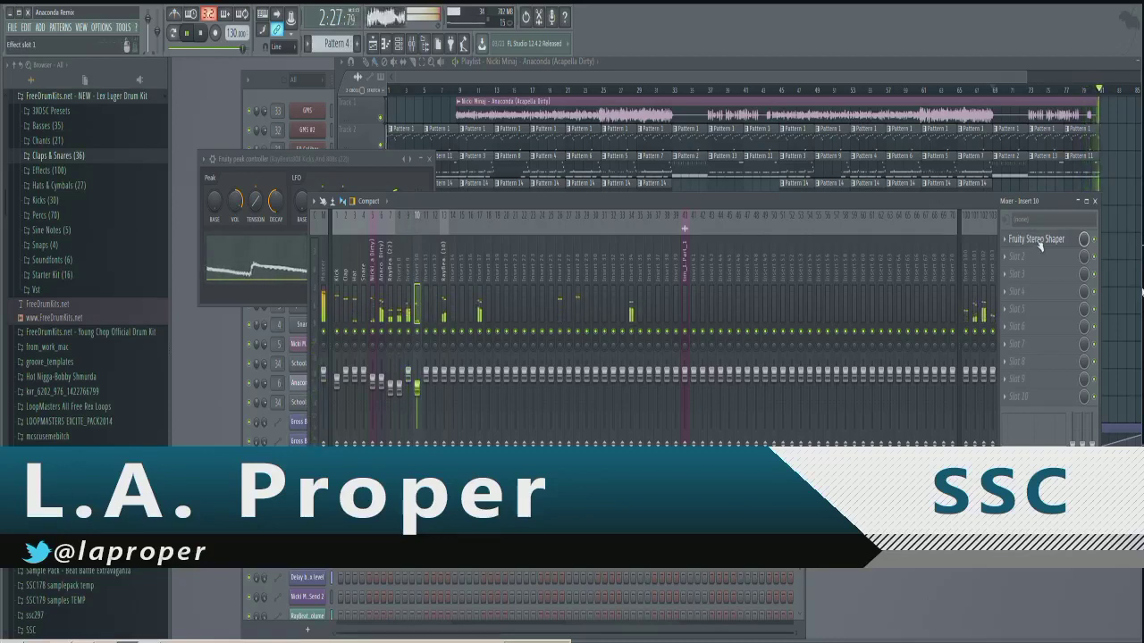
{"action": "left_click", "coordinate": [1038, 243]}
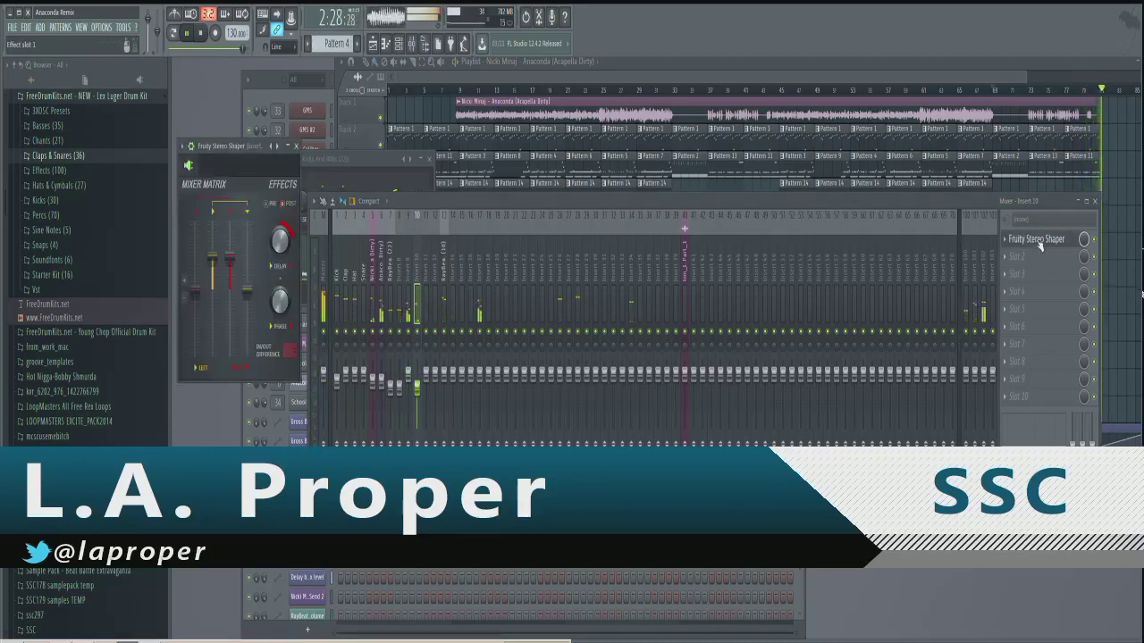
{"action": "left_click", "coordinate": [278, 147]}
{"action": "mouse_move", "coordinate": [304, 151]}
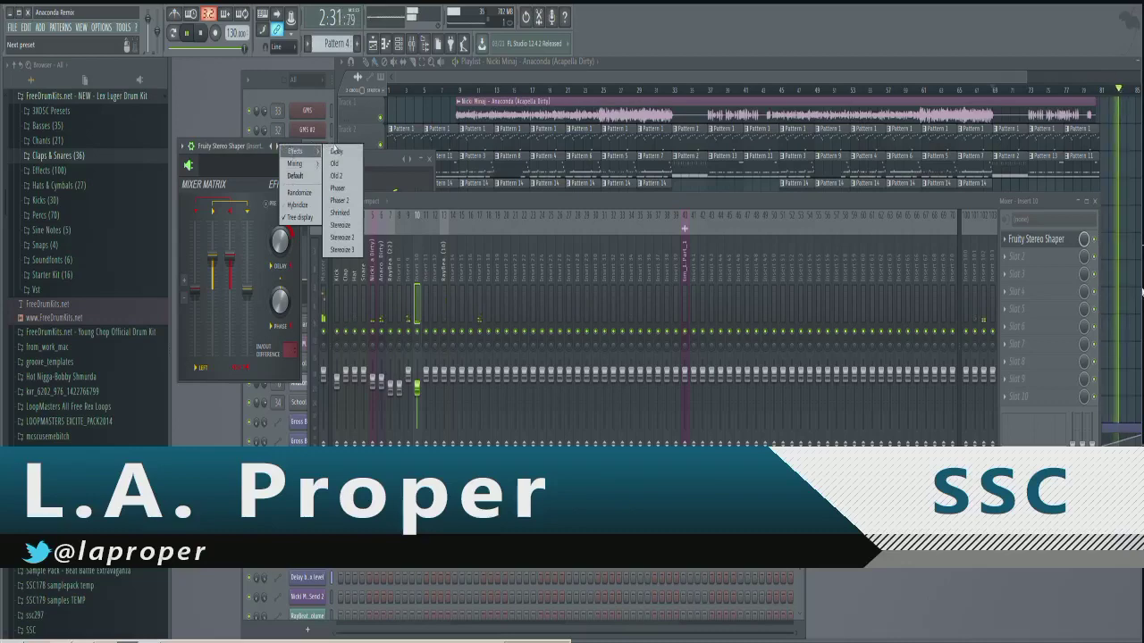
{"action": "left_click", "coordinate": [264, 154]}
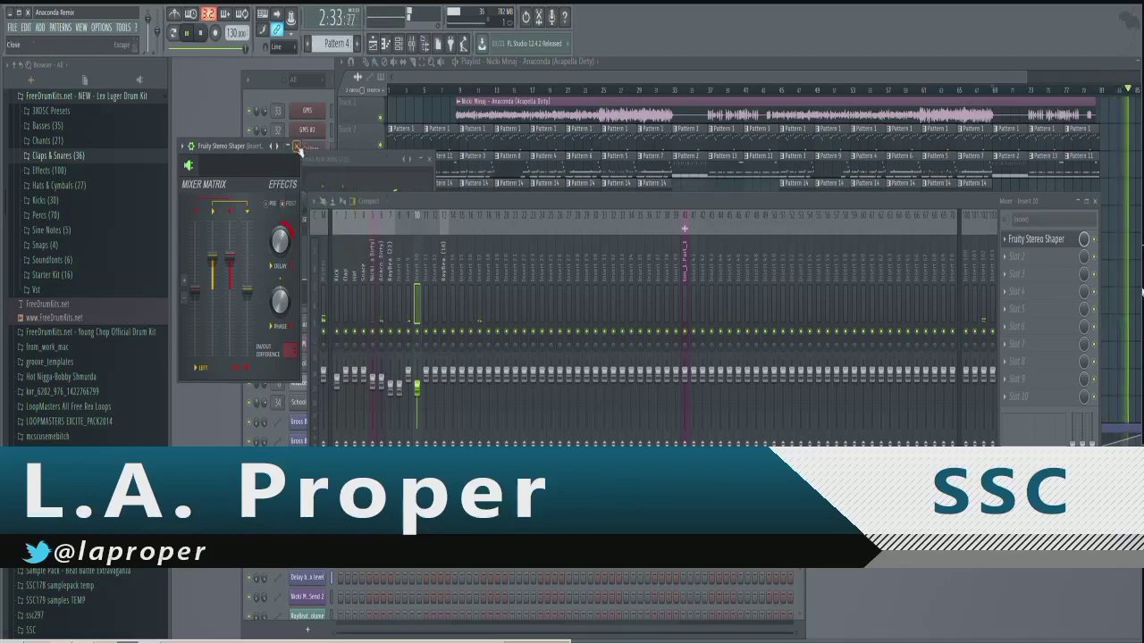
{"action": "left_click", "coordinate": [300, 151]}
{"action": "left_click", "coordinate": [429, 159]}
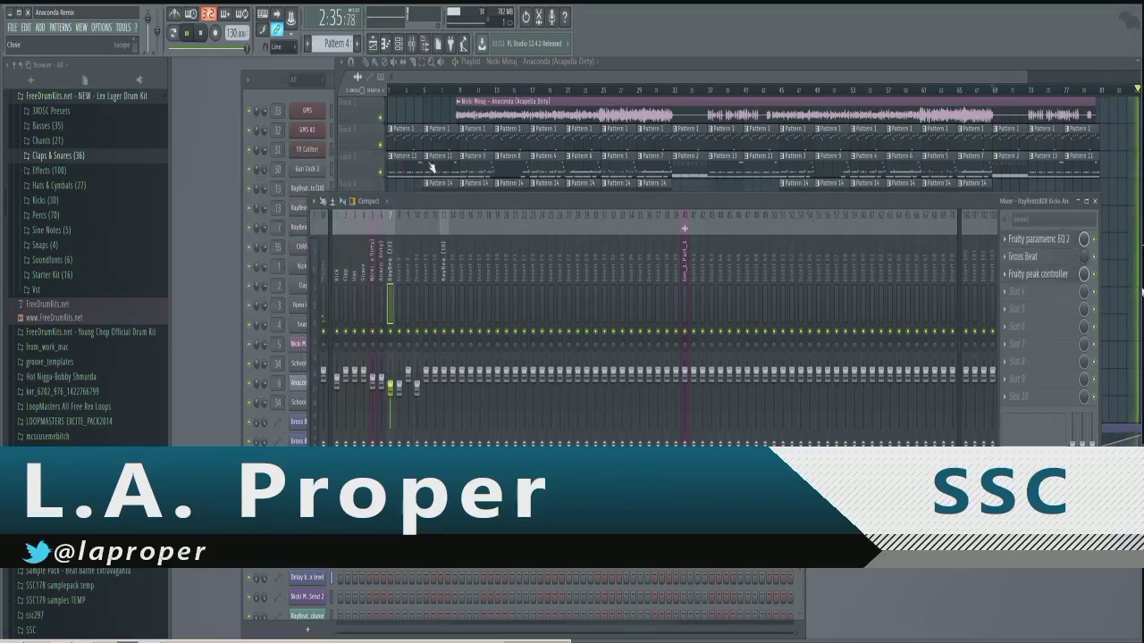
- Select the RayBeatz808 Closed HiHats mixer track and solo it briefly to hear it alone, restoring the full mix
{"action": "left_click", "coordinate": [417, 231]}
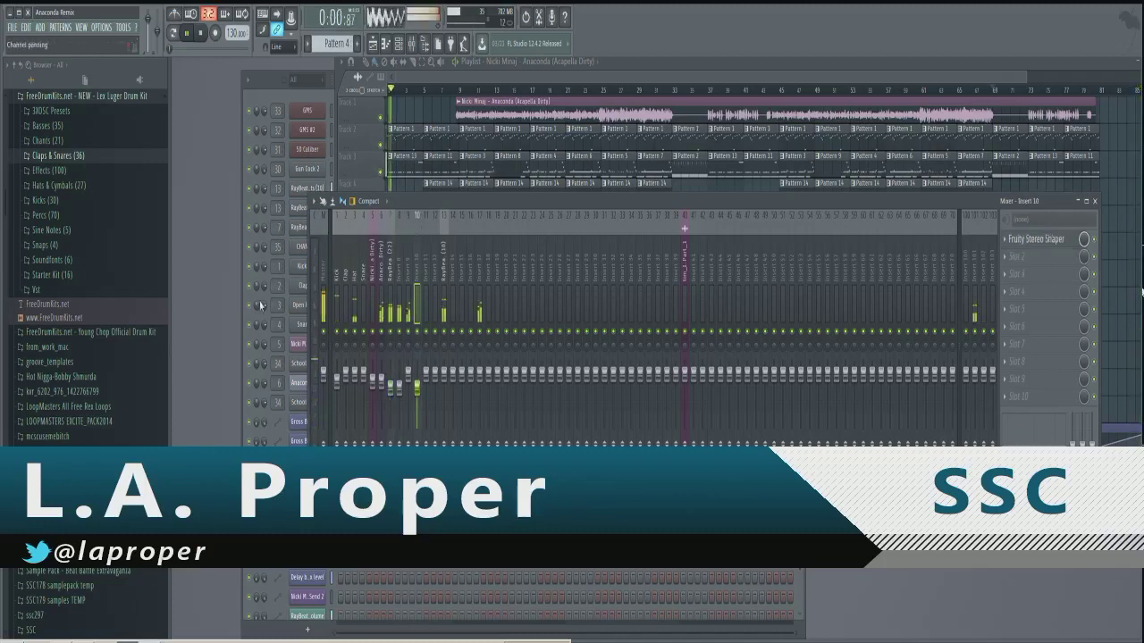
{"action": "left_click", "coordinate": [427, 270]}
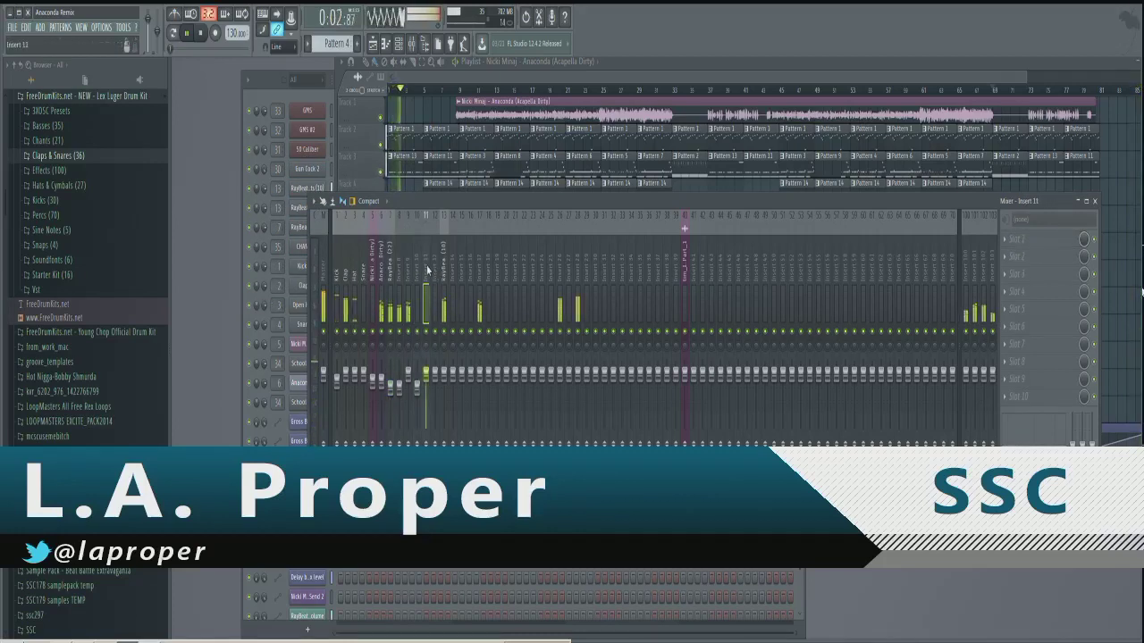
{"action": "left_click", "coordinate": [444, 265]}
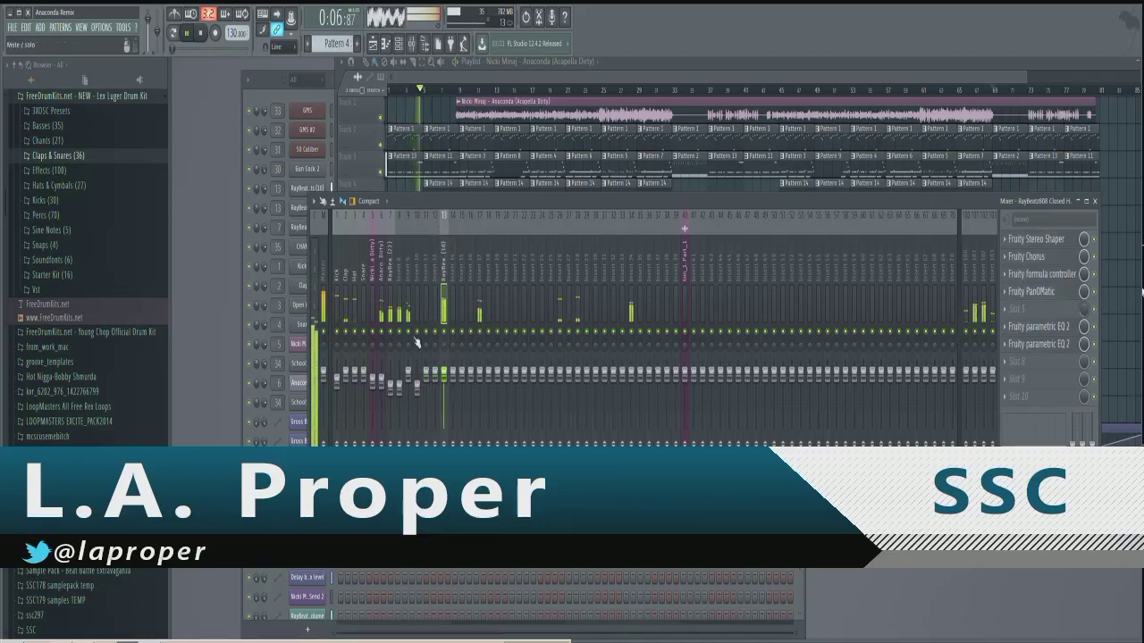
{"action": "right_click", "coordinate": [444, 332]}
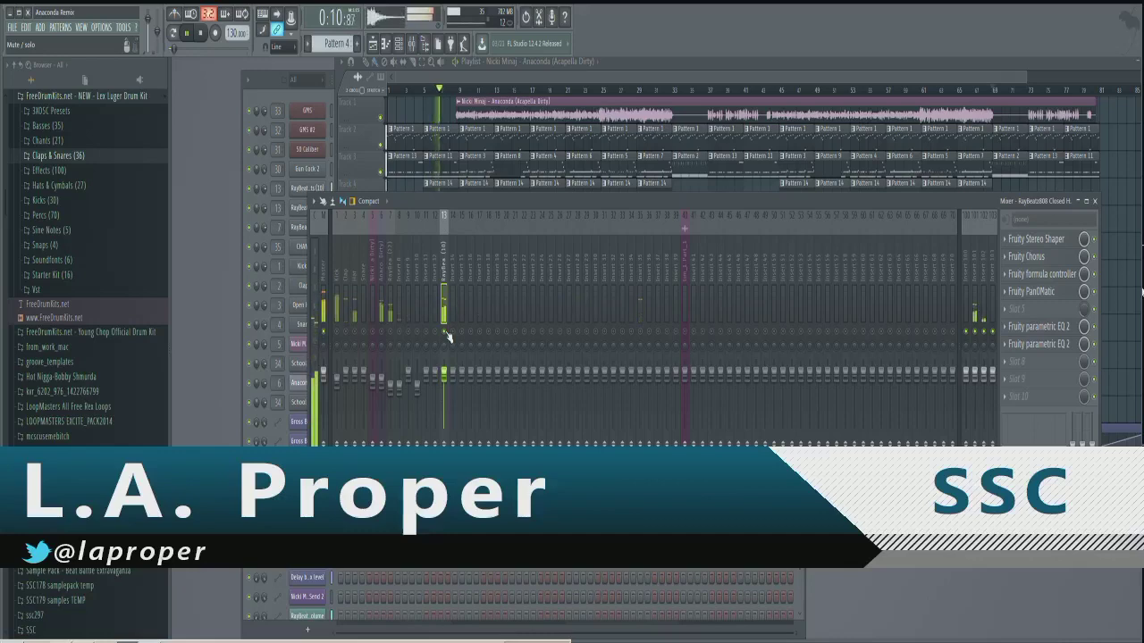
{"action": "right_click", "coordinate": [444, 331]}
- Inspect the Closed HiHats track's Fruity Stereo Shaper, browse its Effects presets including Phaser 2, and close it
{"action": "left_click", "coordinate": [1061, 241]}
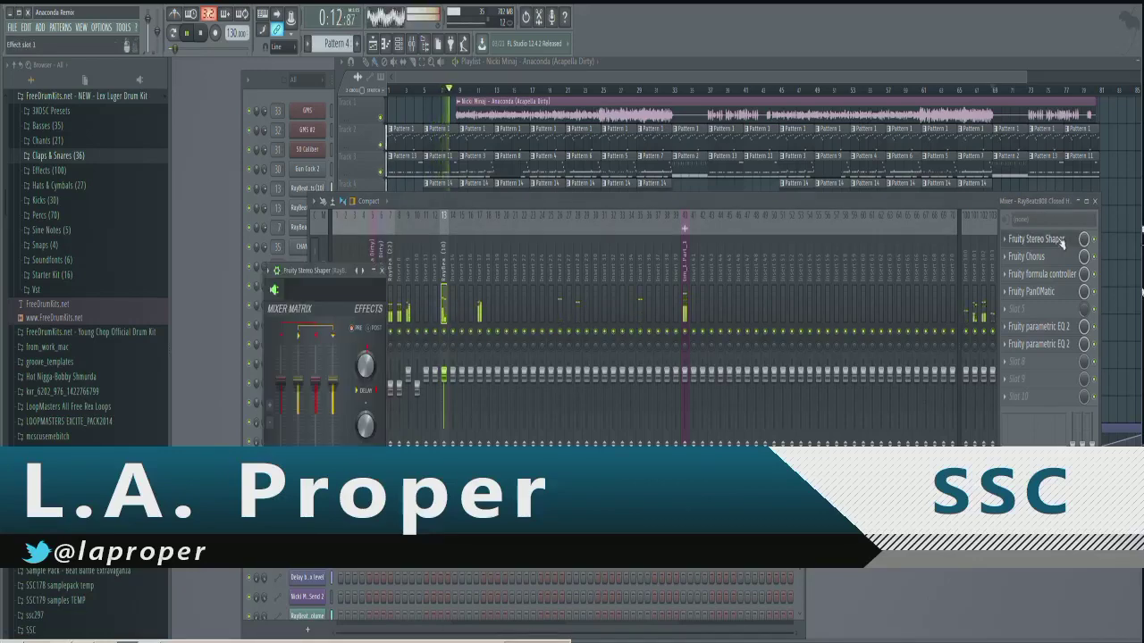
{"action": "left_click", "coordinate": [356, 273]}
{"action": "mouse_move", "coordinate": [376, 281]}
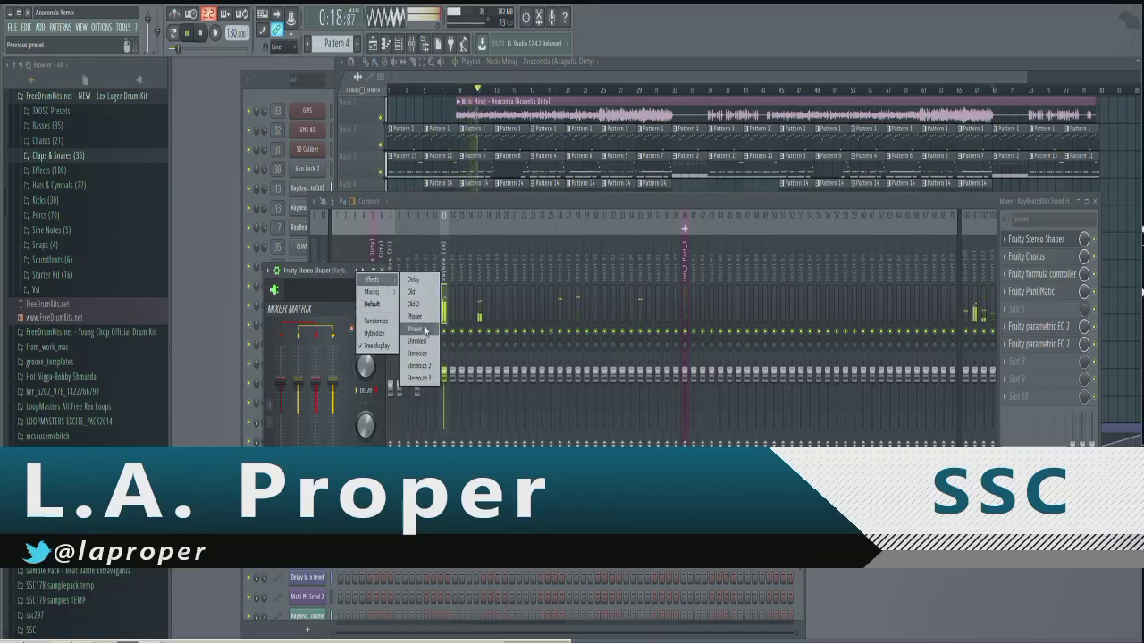
{"action": "left_click", "coordinate": [384, 271]}
{"action": "left_click", "coordinate": [382, 270]}
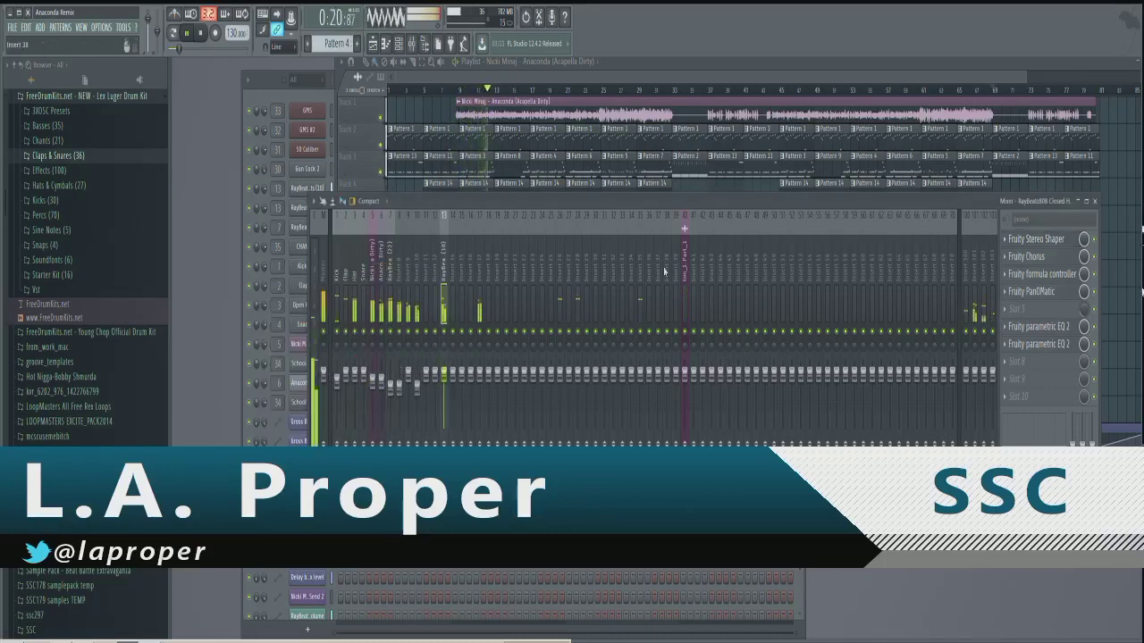
- Inspect the Fruity Chorus settings on the Closed HiHats track and close the plugin
{"action": "left_click", "coordinate": [1071, 259]}
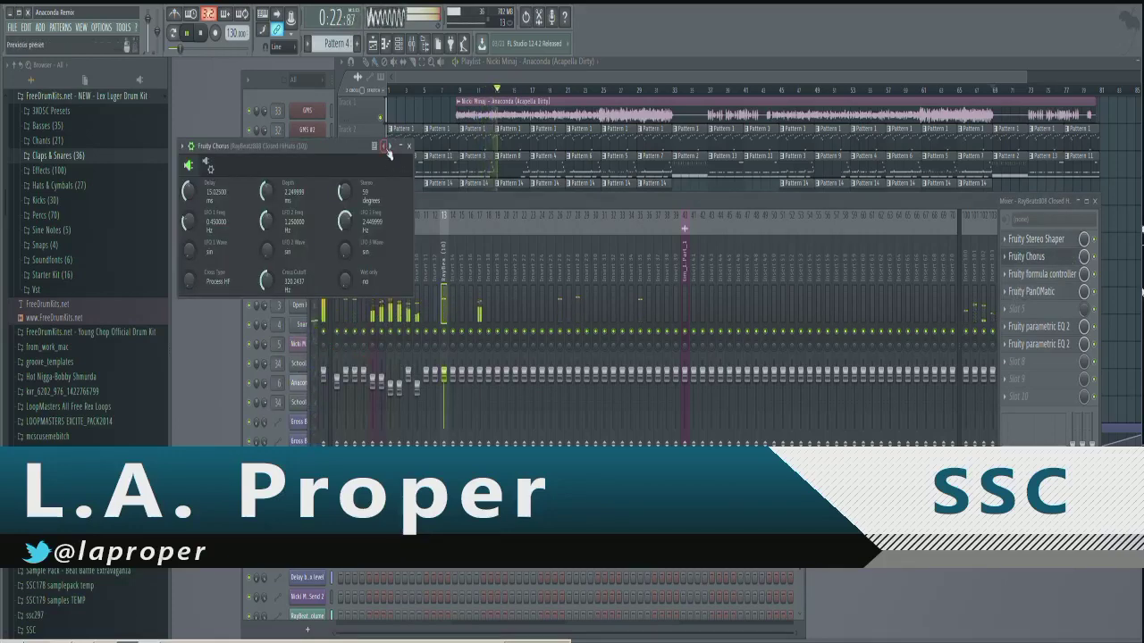
{"action": "left_click", "coordinate": [384, 147]}
{"action": "left_click", "coordinate": [348, 146]}
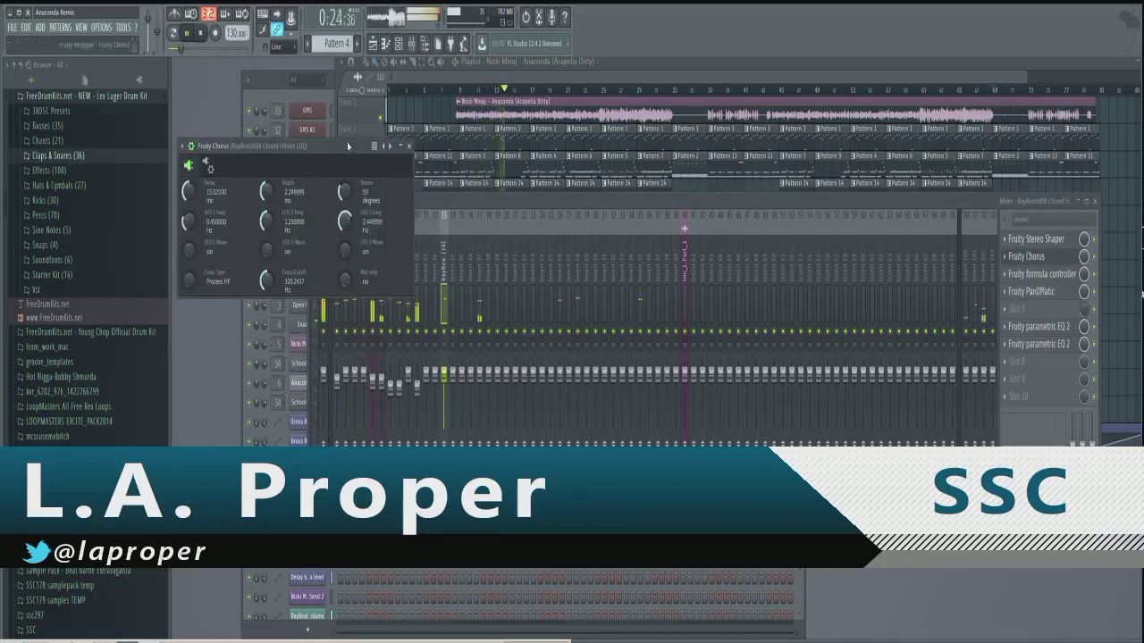
{"action": "left_click", "coordinate": [408, 146]}
- Inspect the Fruity formula controller and Fruity PanOMatic on the Closed HiHats track, closing each plugin
{"action": "left_click", "coordinate": [1051, 277]}
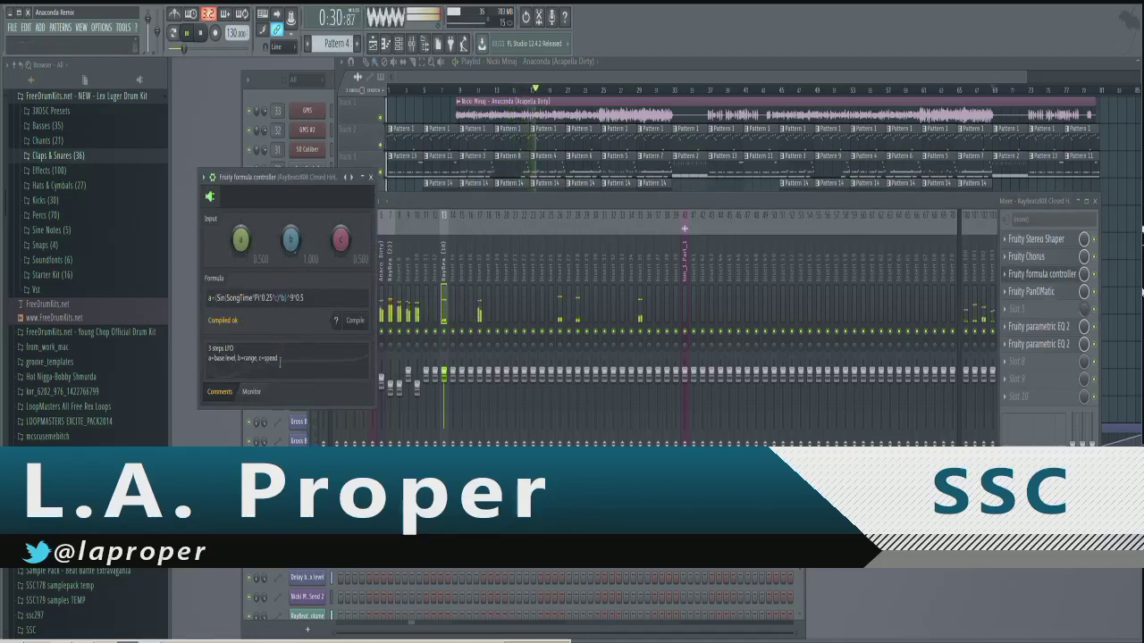
{"action": "left_click", "coordinate": [371, 178]}
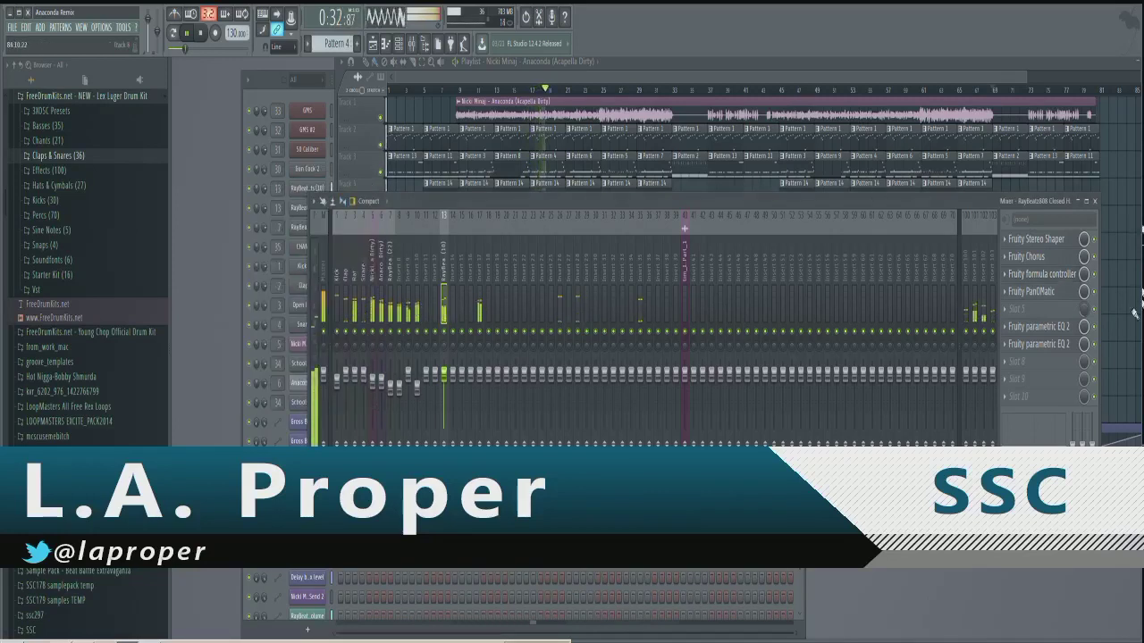
{"action": "left_click", "coordinate": [1035, 291]}
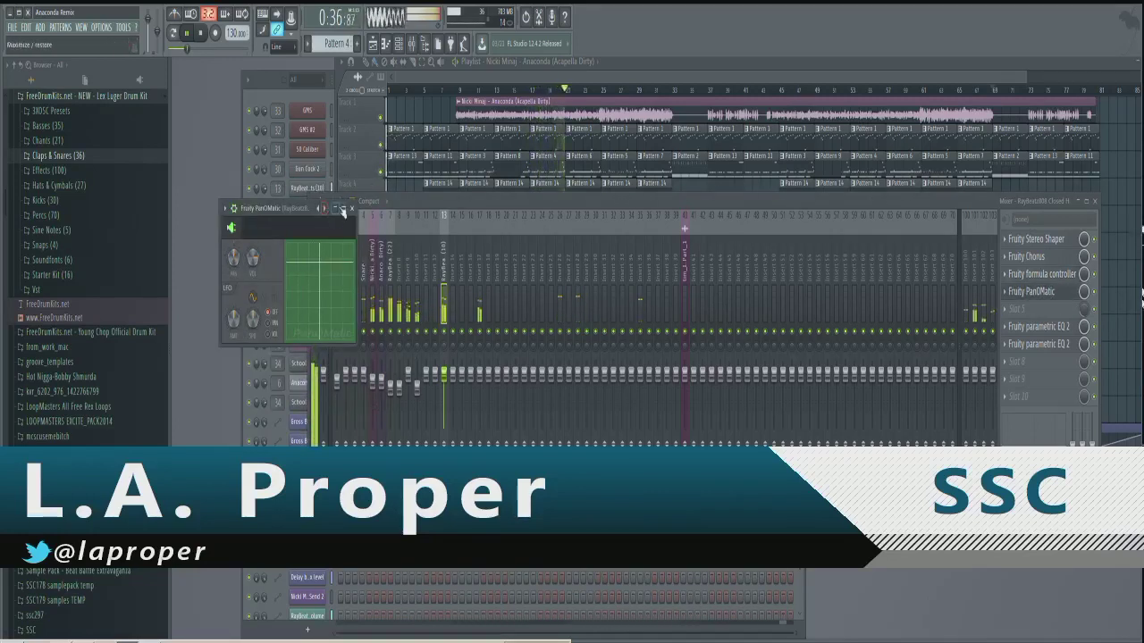
{"action": "left_click_drag", "start_coordinate": [327, 266], "coordinate": [335, 269]}
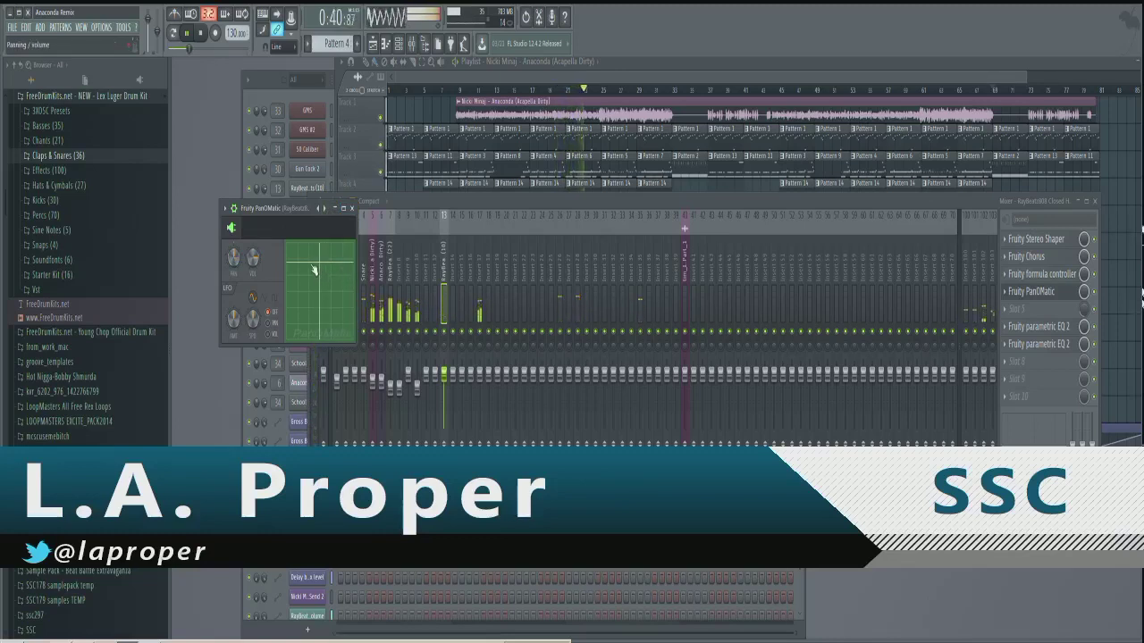
{"action": "left_click", "coordinate": [352, 208]}
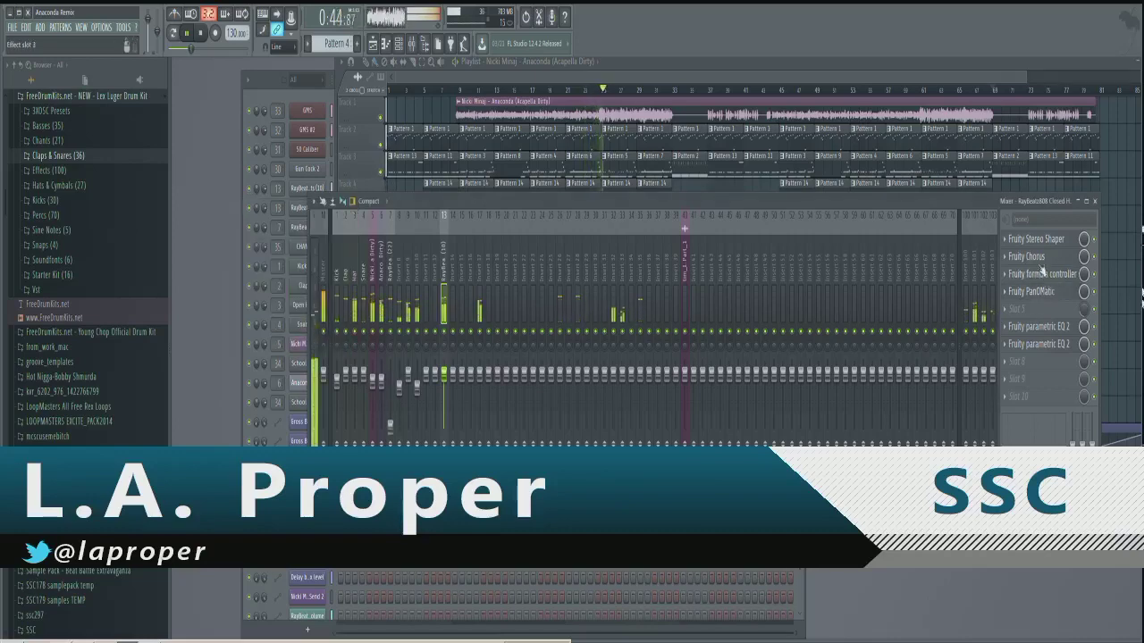
- Review the Closed HiHats track's Fruity Chorus again, followed by the panning and volume pad in Fruity PanOMatic, and close both
{"action": "left_click", "coordinate": [1041, 259]}
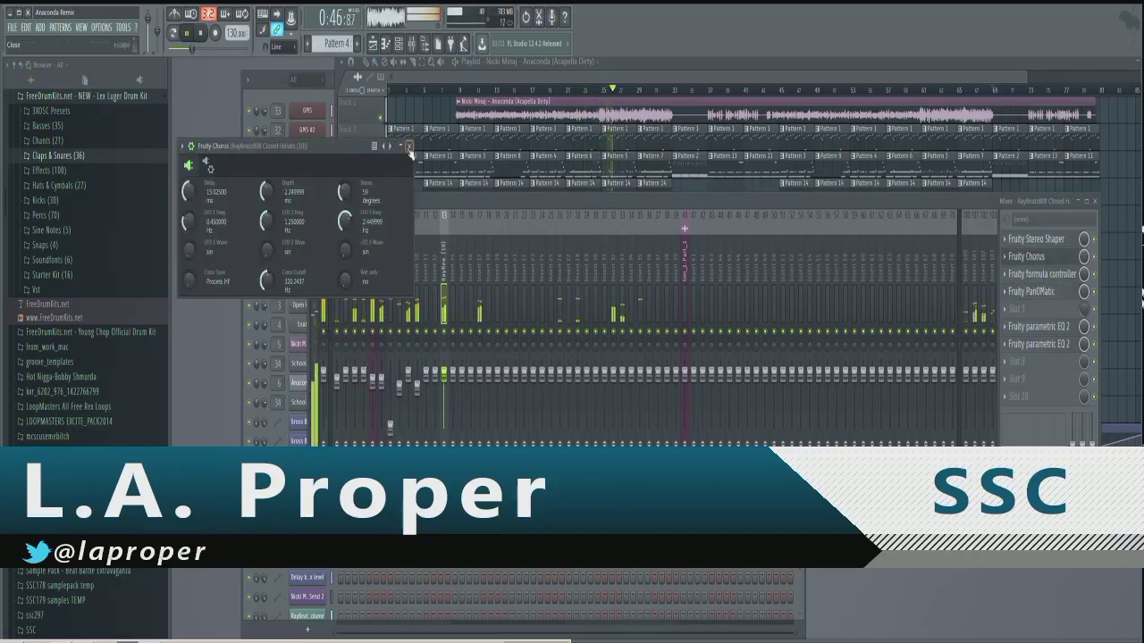
{"action": "left_click", "coordinate": [409, 146]}
{"action": "left_click", "coordinate": [1037, 291]}
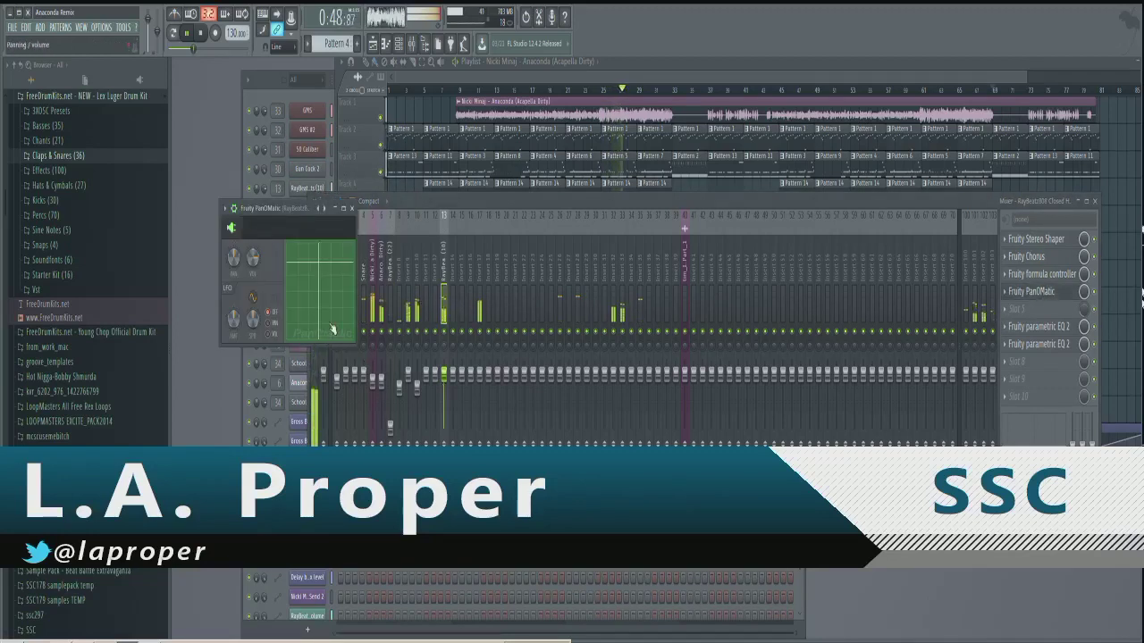
{"action": "left_click_drag", "start_coordinate": [332, 329], "coordinate": [322, 261]}
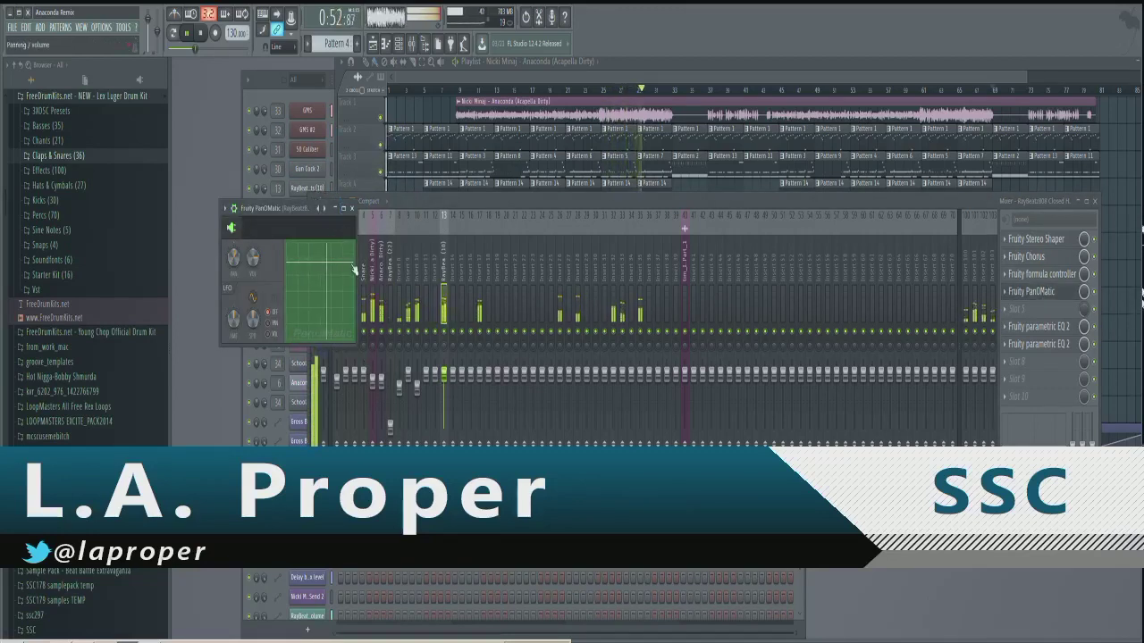
{"action": "left_click", "coordinate": [351, 208]}
- Inspect the first Fruity parametric EQ 2 curve on the Closed HiHats track, browse its presets, and close it
{"action": "left_click", "coordinate": [1036, 327]}
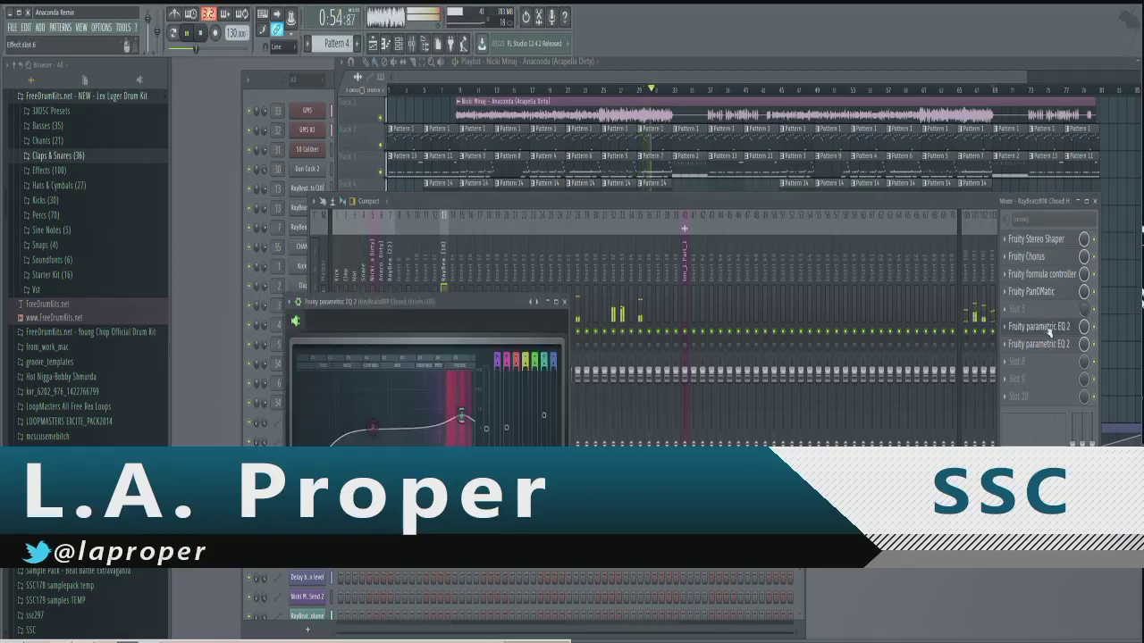
{"action": "right_click", "coordinate": [531, 302]}
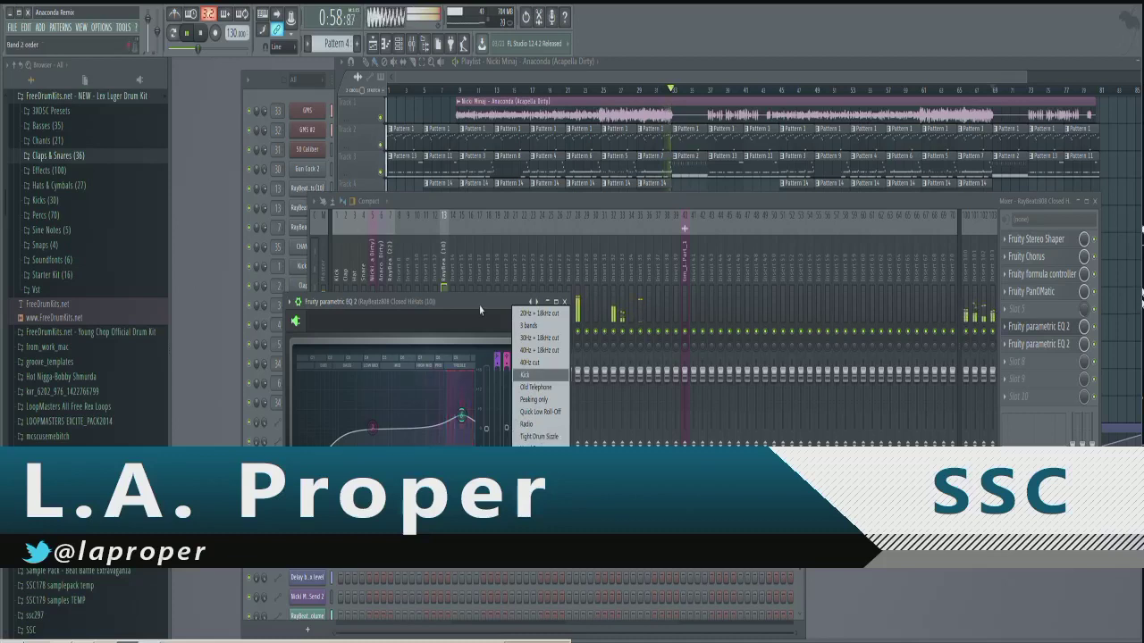
{"action": "left_click", "coordinate": [539, 436]}
{"action": "left_click", "coordinate": [564, 302]}
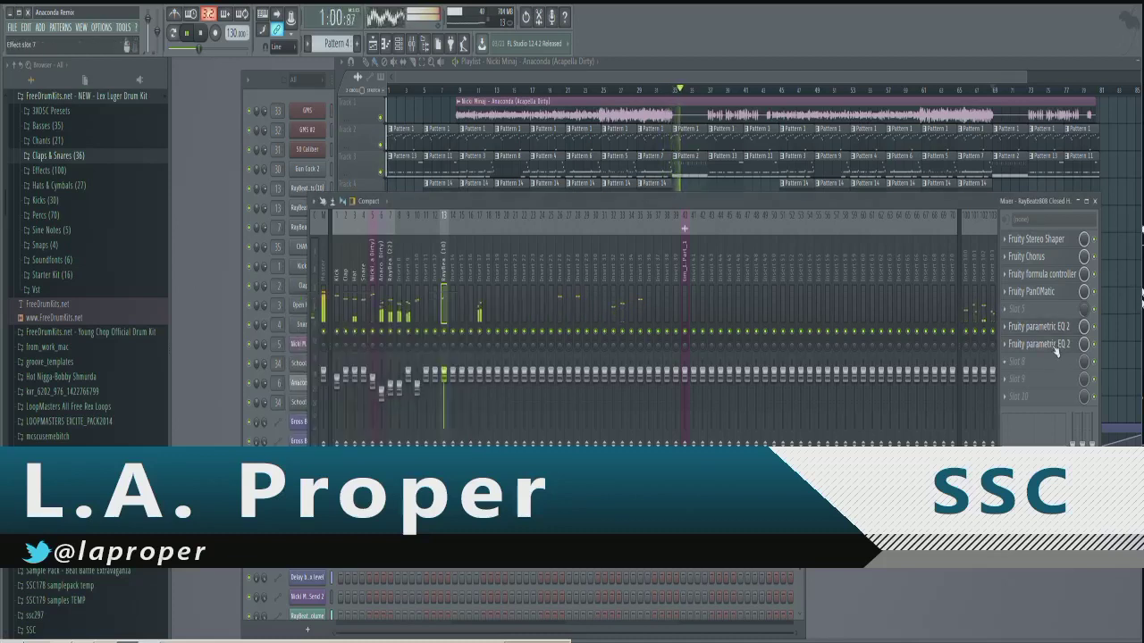
- Open the second Fruity parametric EQ 2 on the Closed HiHats track, look through its preset list, and close it
{"action": "left_click", "coordinate": [1054, 349]}
{"action": "left_click", "coordinate": [553, 334]}
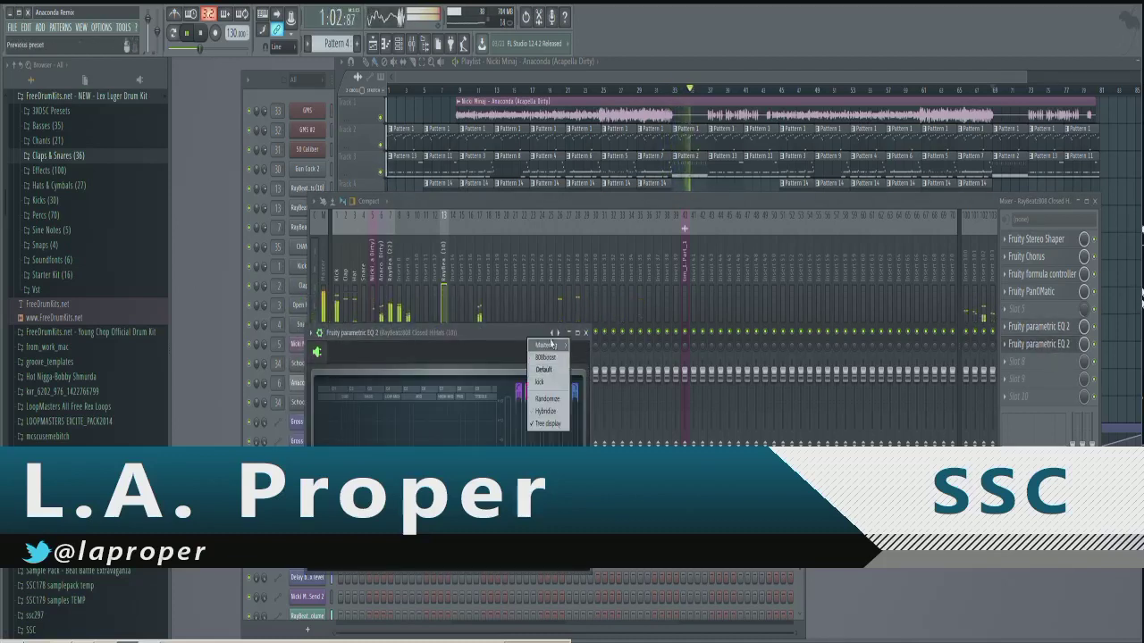
{"action": "left_click", "coordinate": [517, 346]}
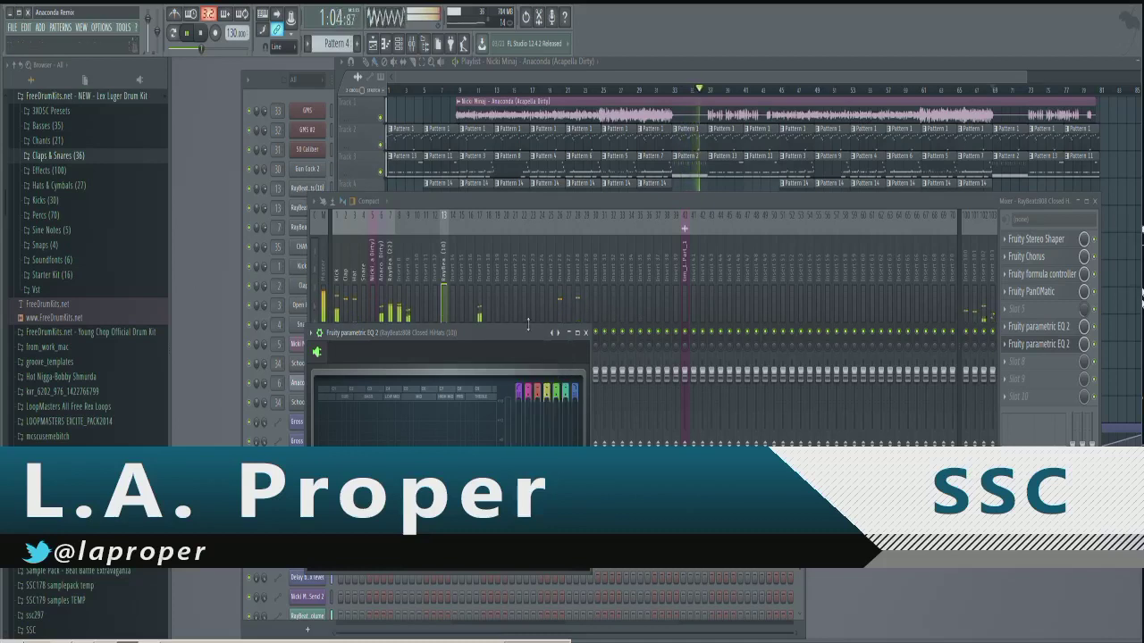
{"action": "left_click", "coordinate": [586, 332]}
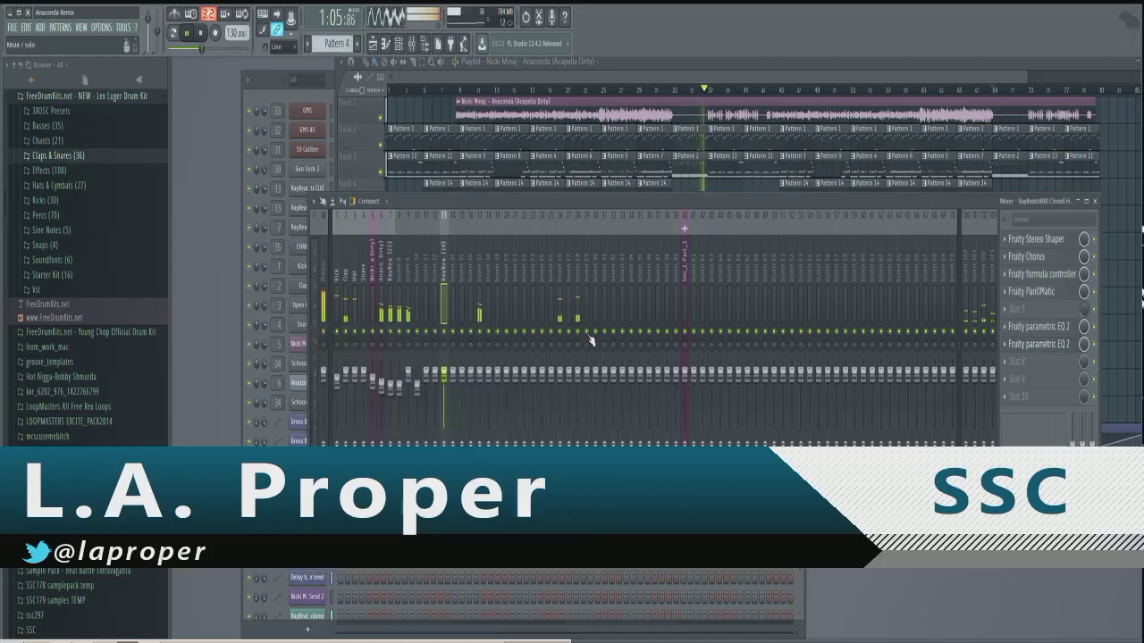
- Compare the effect chains of Insert 17, RayBeatz808 Kicks And 808s, Insert 8 and Anaconda (Acapella Dirty), ending on Insert 17
{"action": "left_click", "coordinate": [480, 277]}
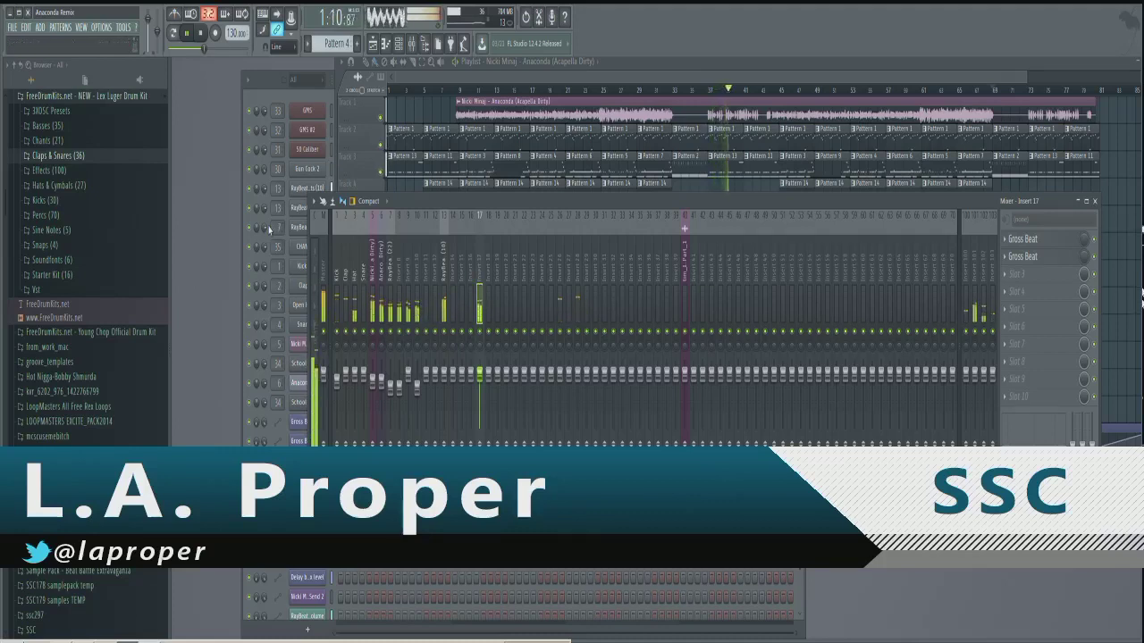
{"action": "scroll", "coordinate": [295, 268], "scroll_direction": "down", "scroll_amount": 2}
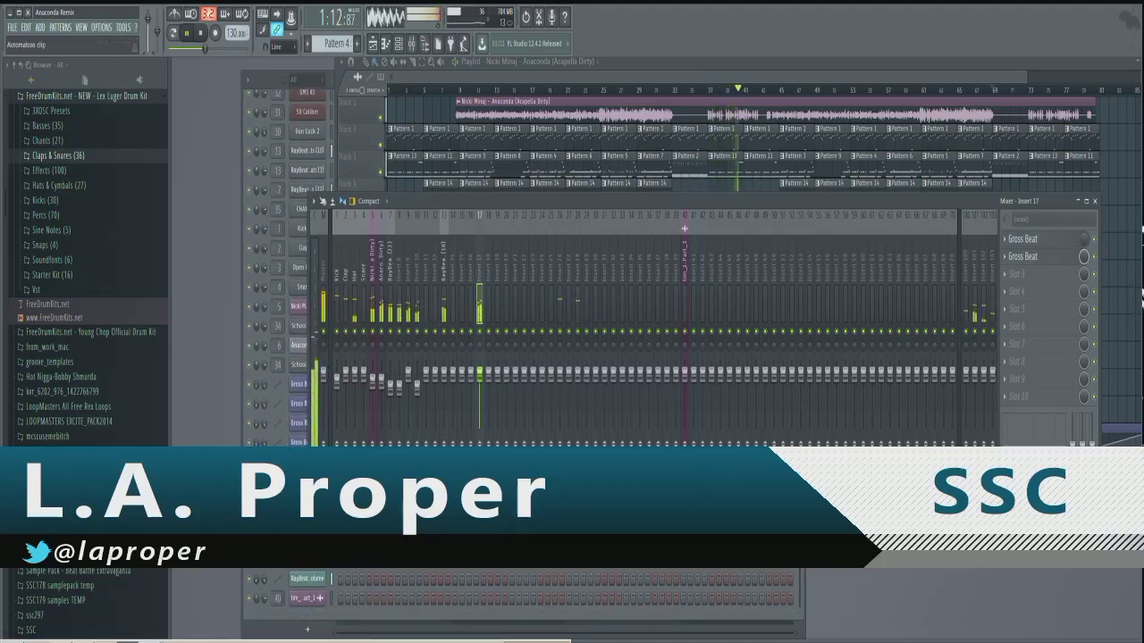
{"action": "scroll", "coordinate": [304, 268], "scroll_direction": "up", "scroll_amount": 2}
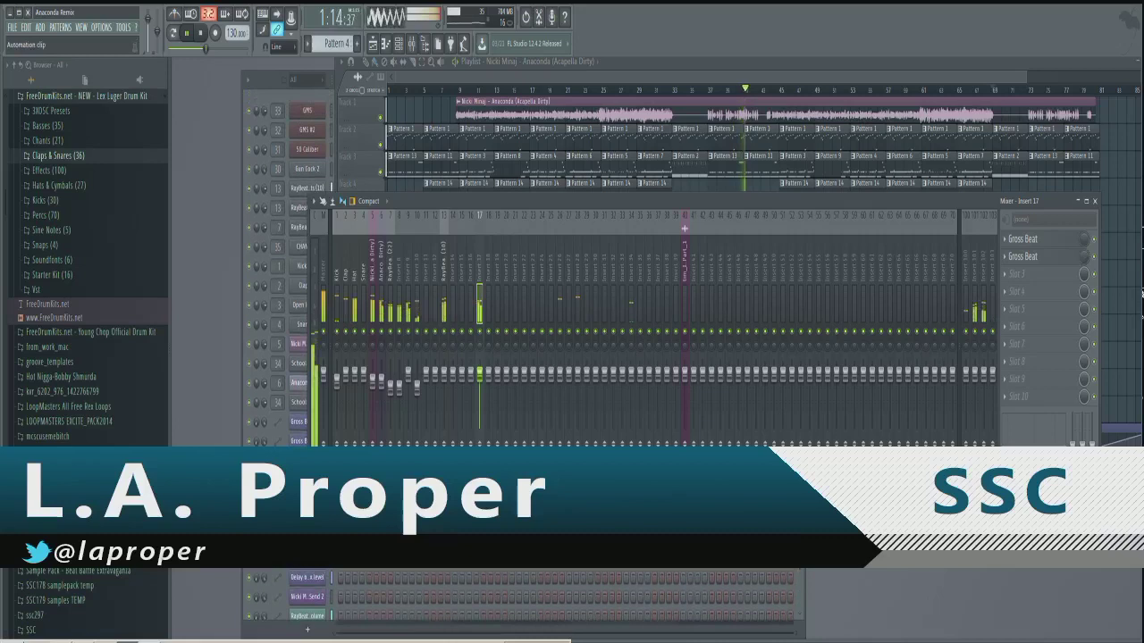
{"action": "left_click", "coordinate": [390, 278]}
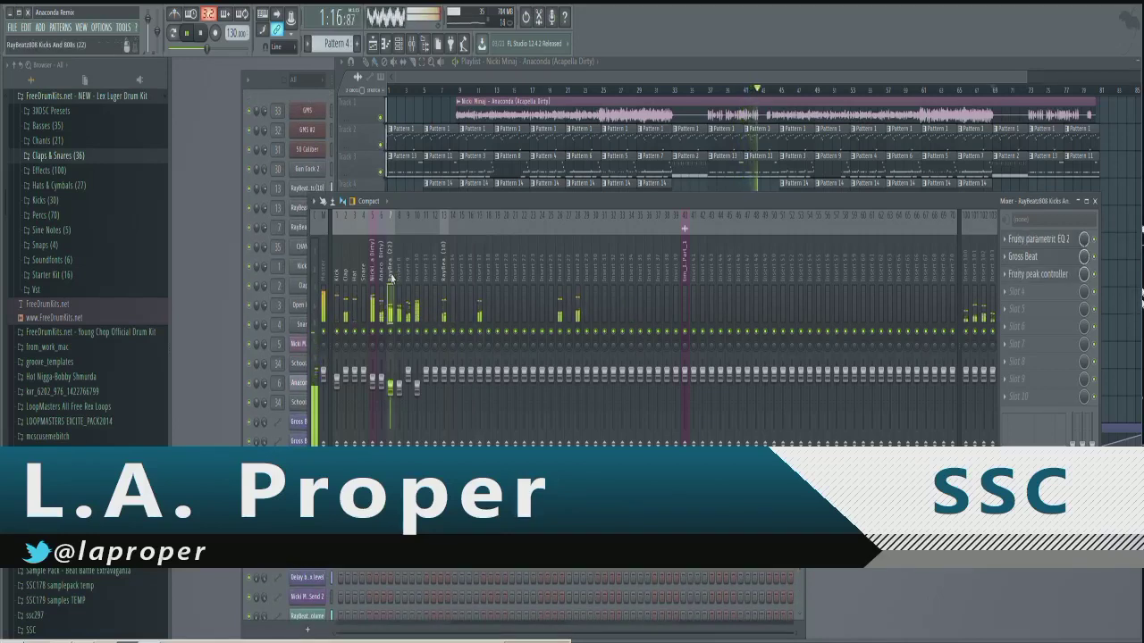
{"action": "left_click", "coordinate": [397, 278]}
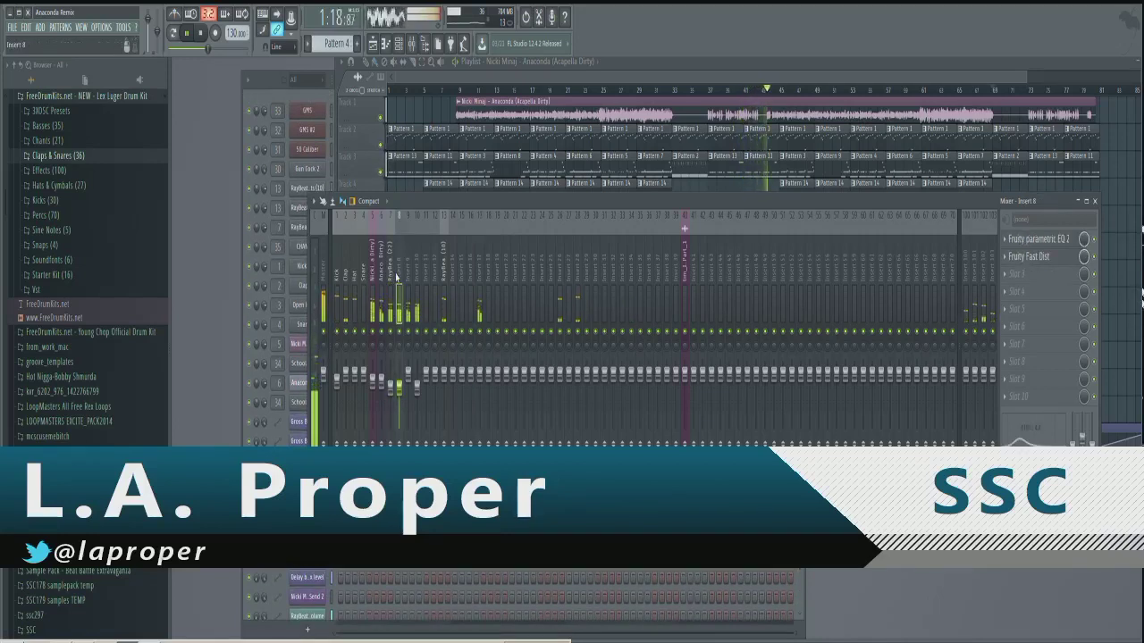
{"action": "left_click", "coordinate": [481, 264]}
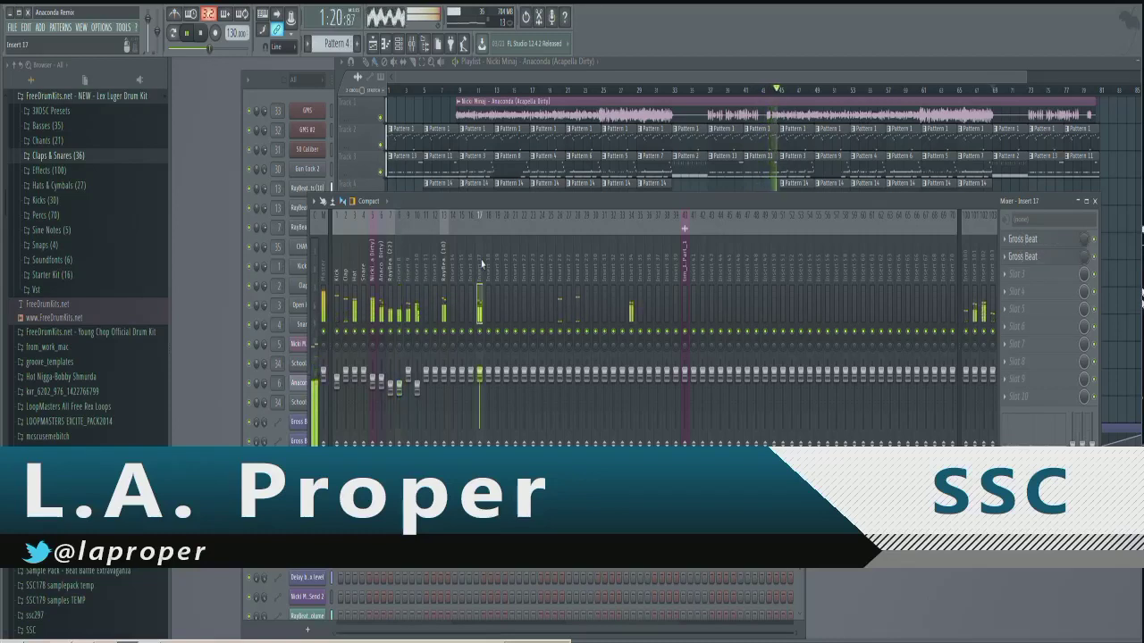
{"action": "left_click", "coordinate": [381, 313]}
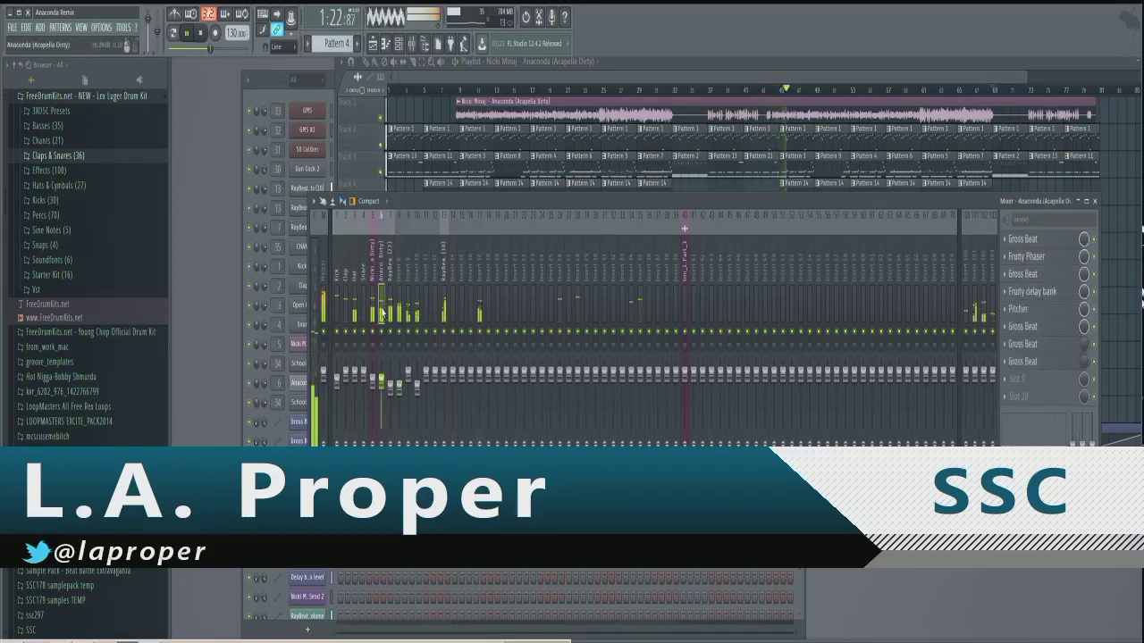
{"action": "left_click", "coordinate": [478, 275]}
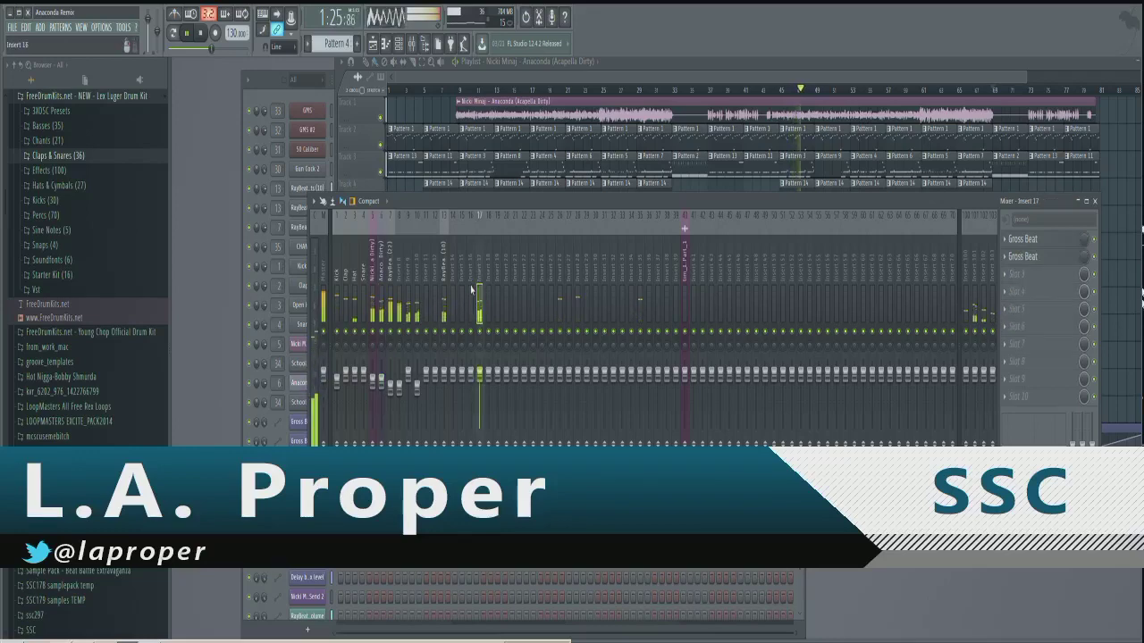
- Inspect the time envelopes of both Gross Beat plugins on Insert 17 and close them
{"action": "left_click", "coordinate": [1082, 258]}
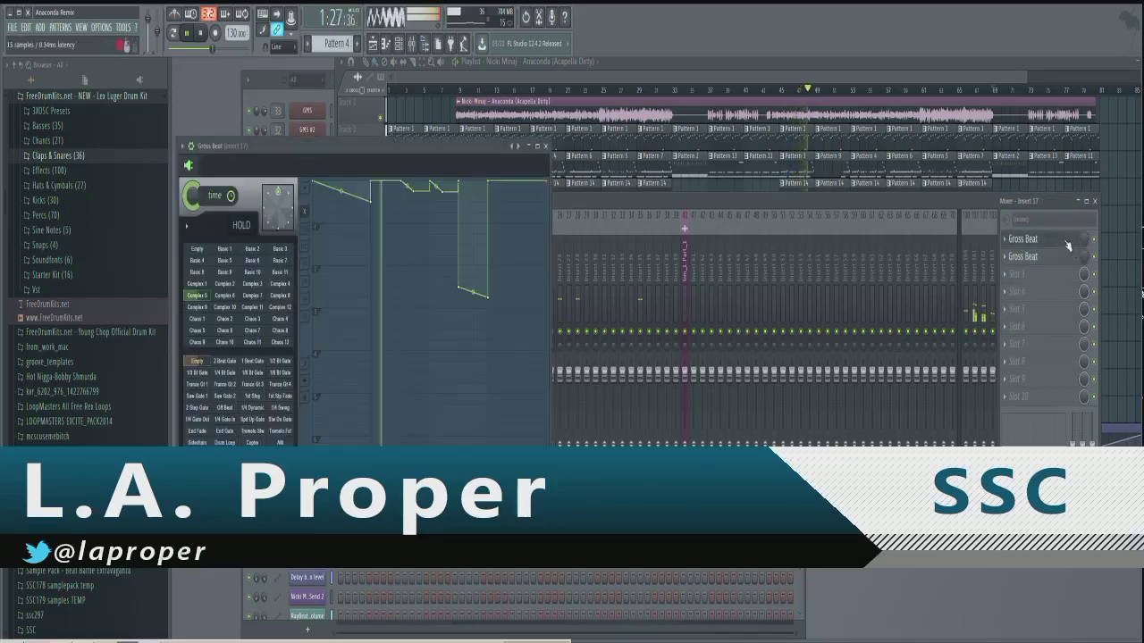
{"action": "left_click", "coordinate": [546, 145]}
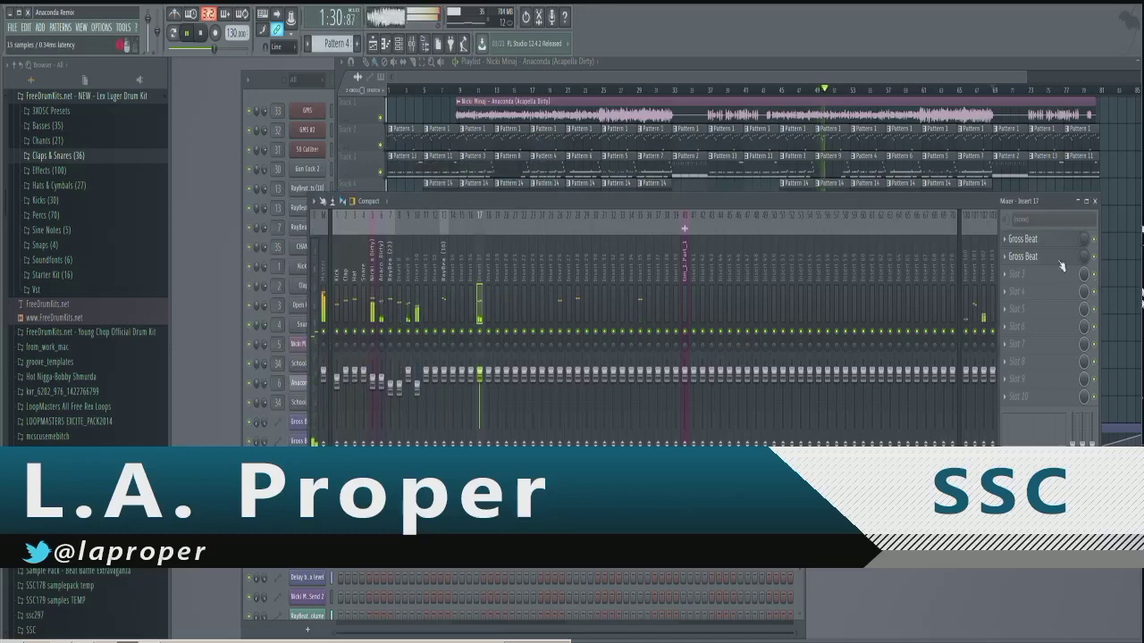
{"action": "left_click", "coordinate": [1037, 240]}
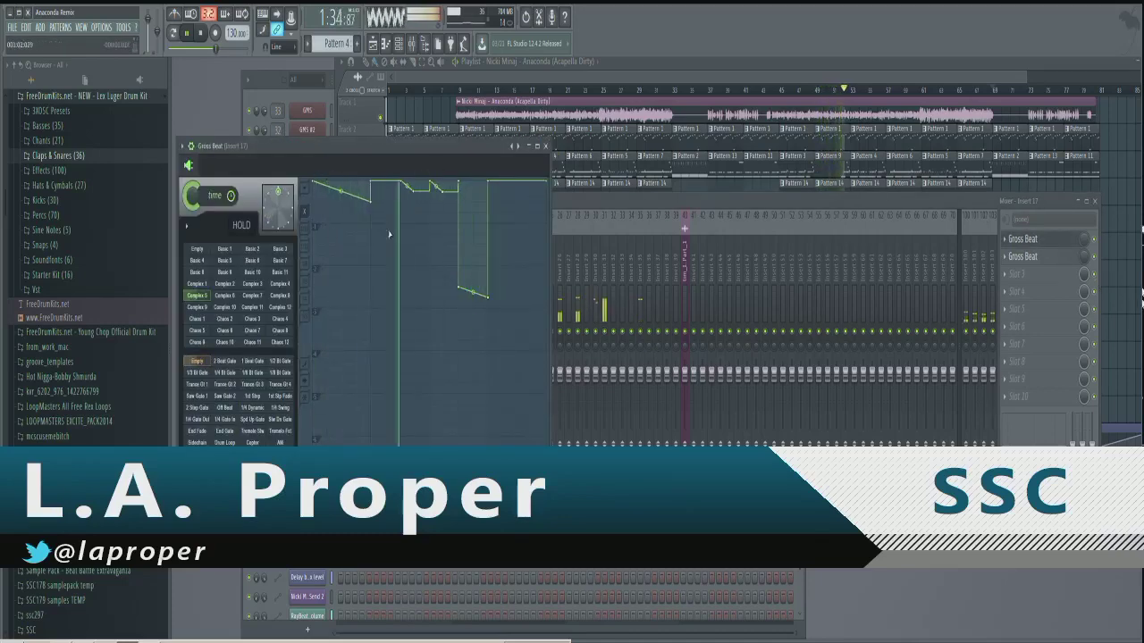
{"action": "left_click", "coordinate": [546, 145]}
{"action": "left_click", "coordinate": [1024, 256]}
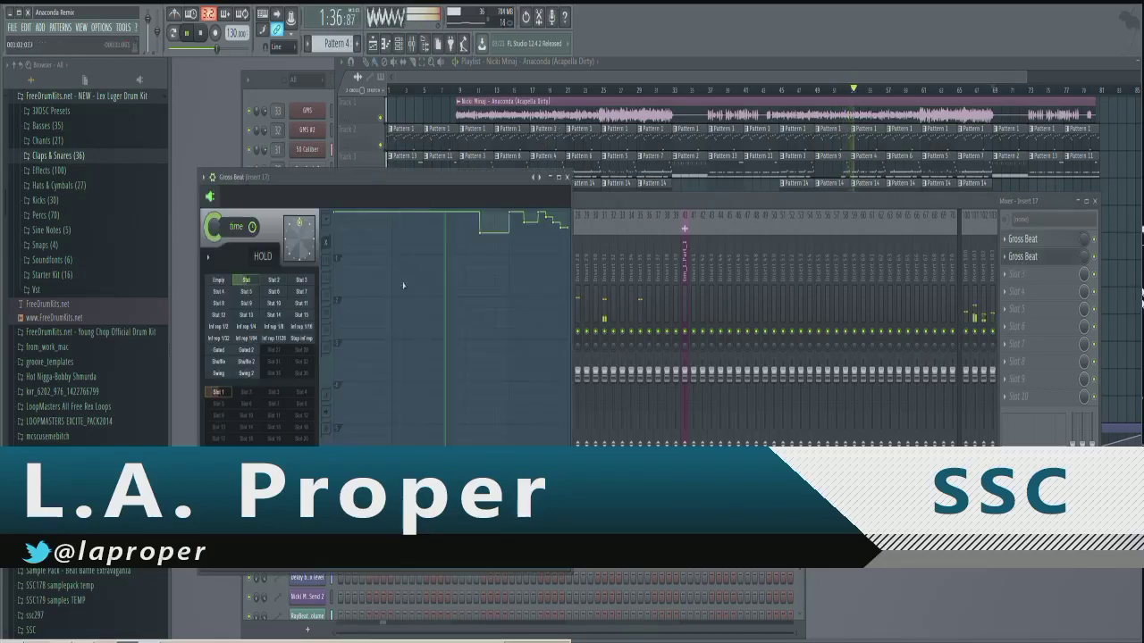
{"action": "left_click", "coordinate": [567, 178]}
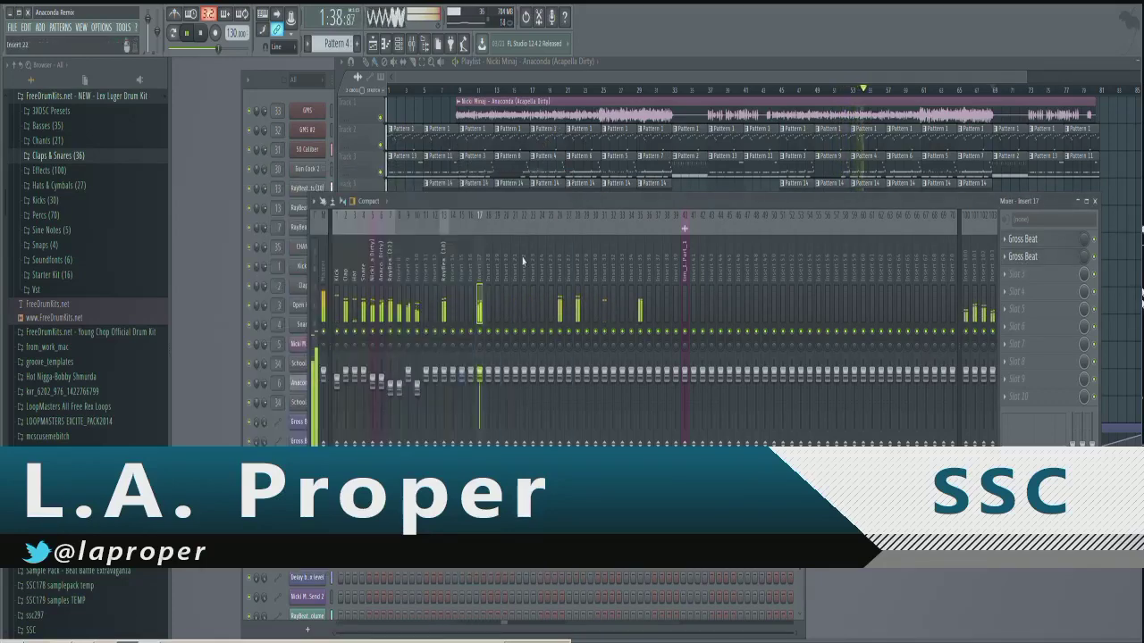
- Check the effect slots of Insert 18, Insert 26 and the inserts in the low 30s through 35, ending on the pink Part_1 track
{"action": "left_click", "coordinate": [488, 278]}
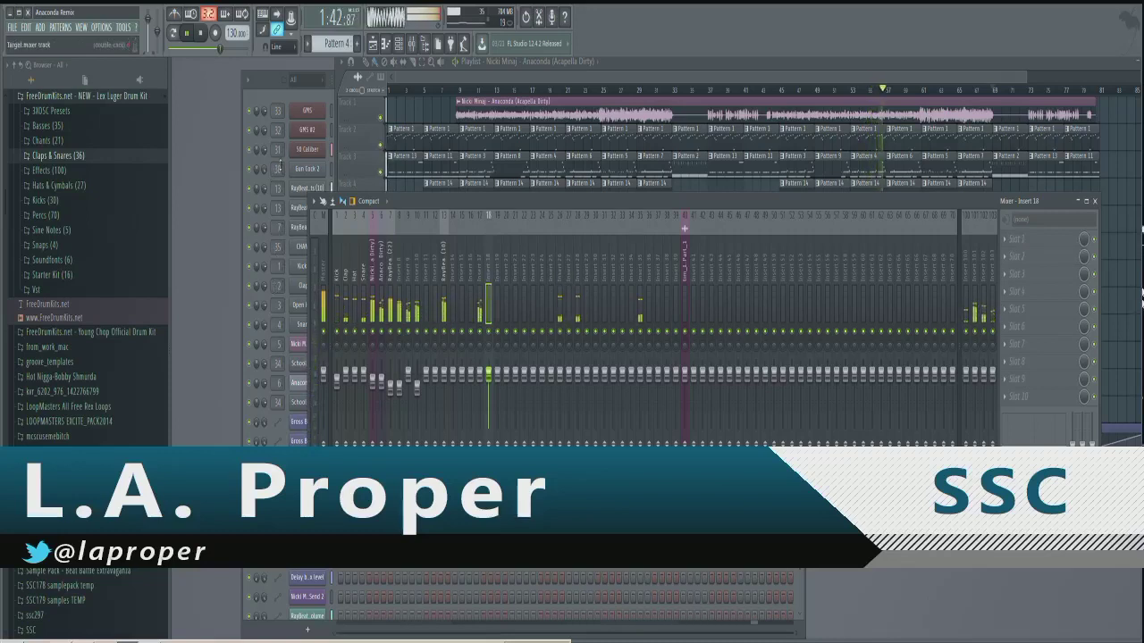
{"action": "left_click", "coordinate": [558, 280]}
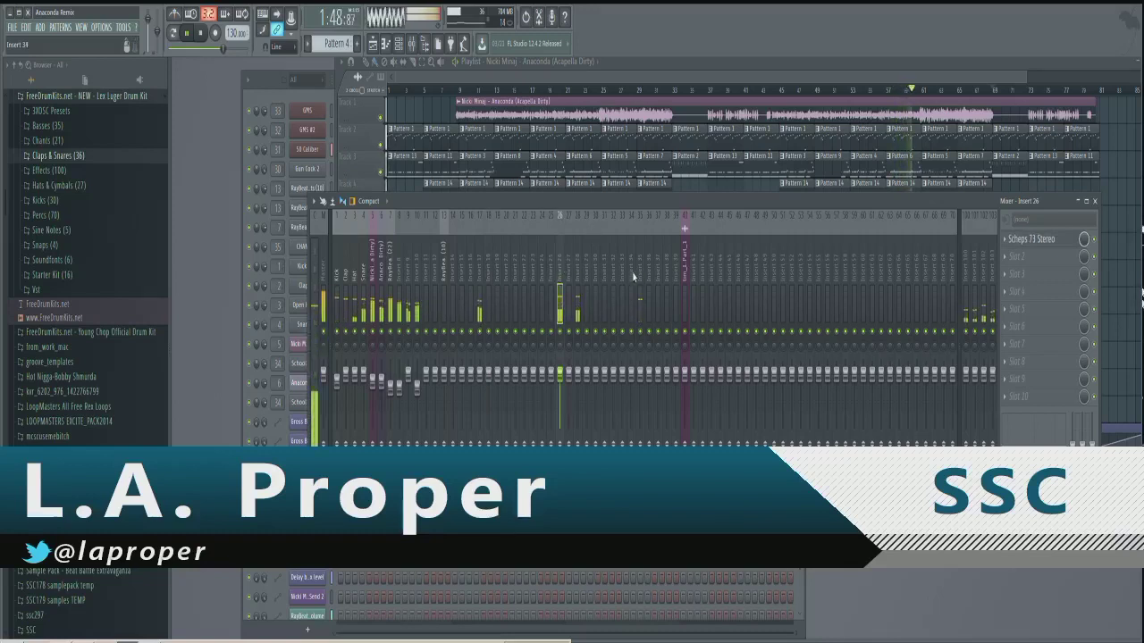
{"action": "left_click", "coordinate": [638, 273]}
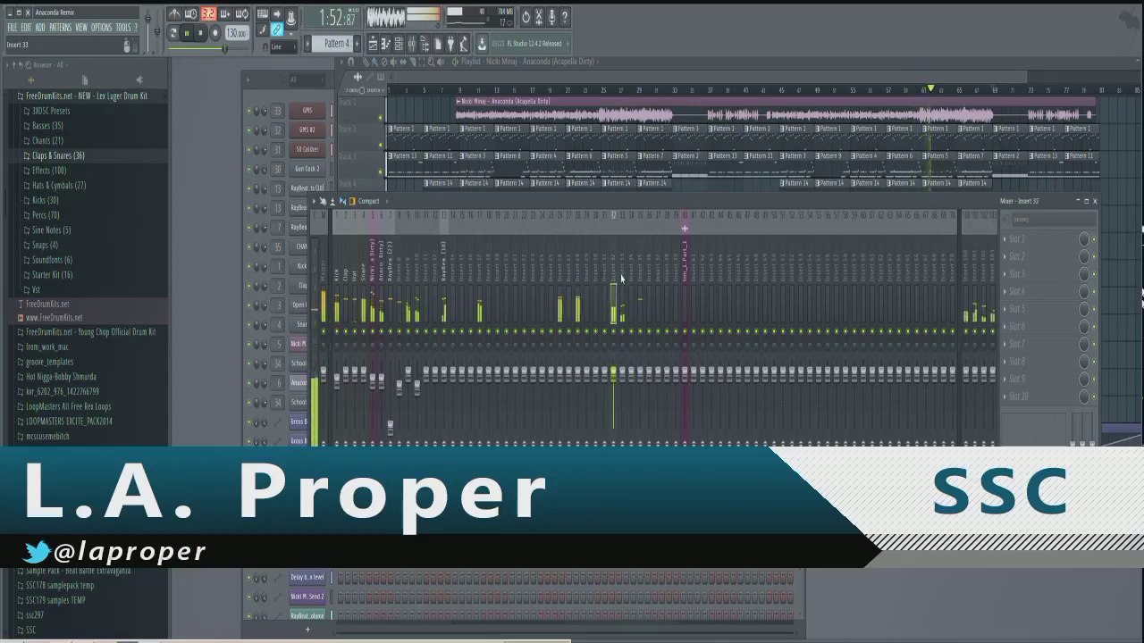
{"action": "left_click", "coordinate": [605, 280]}
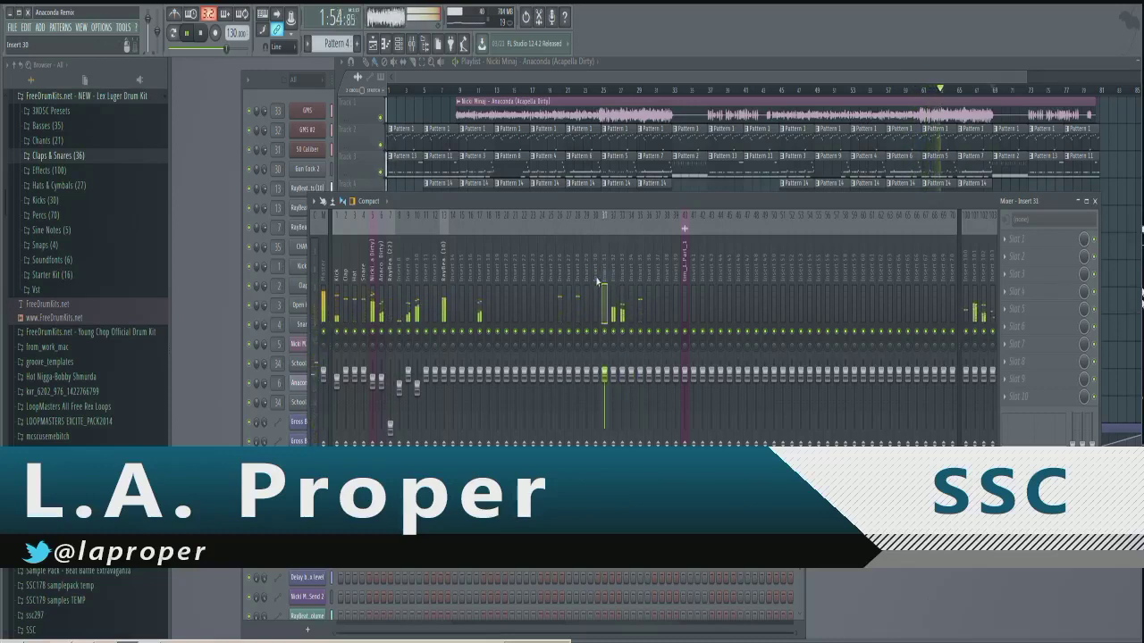
{"action": "left_click", "coordinate": [637, 276]}
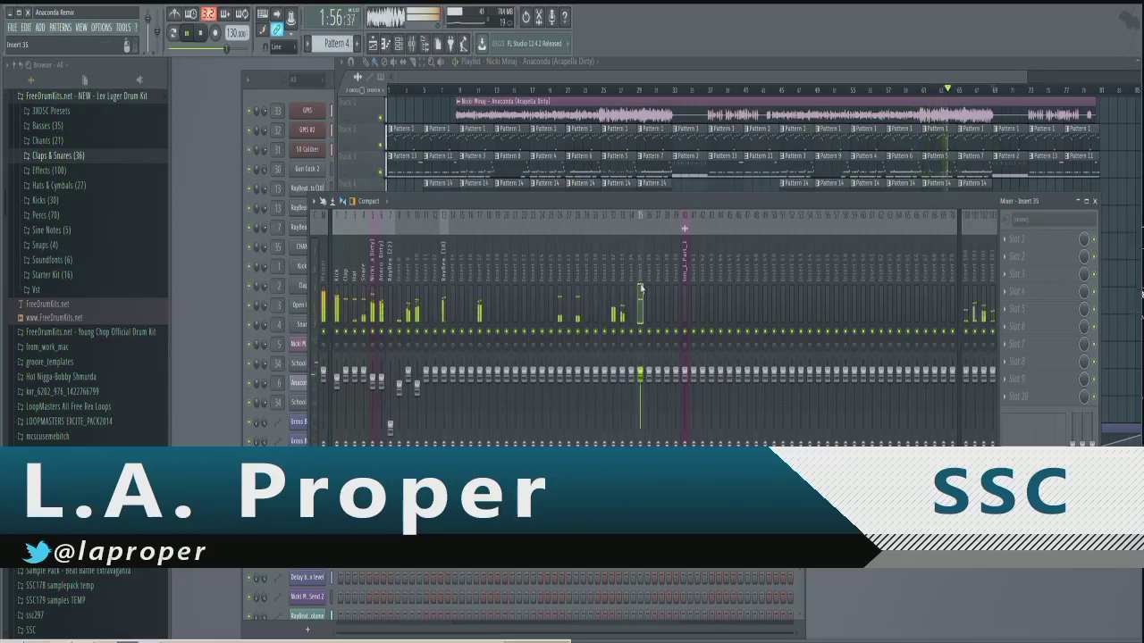
{"action": "left_click", "coordinate": [683, 268]}
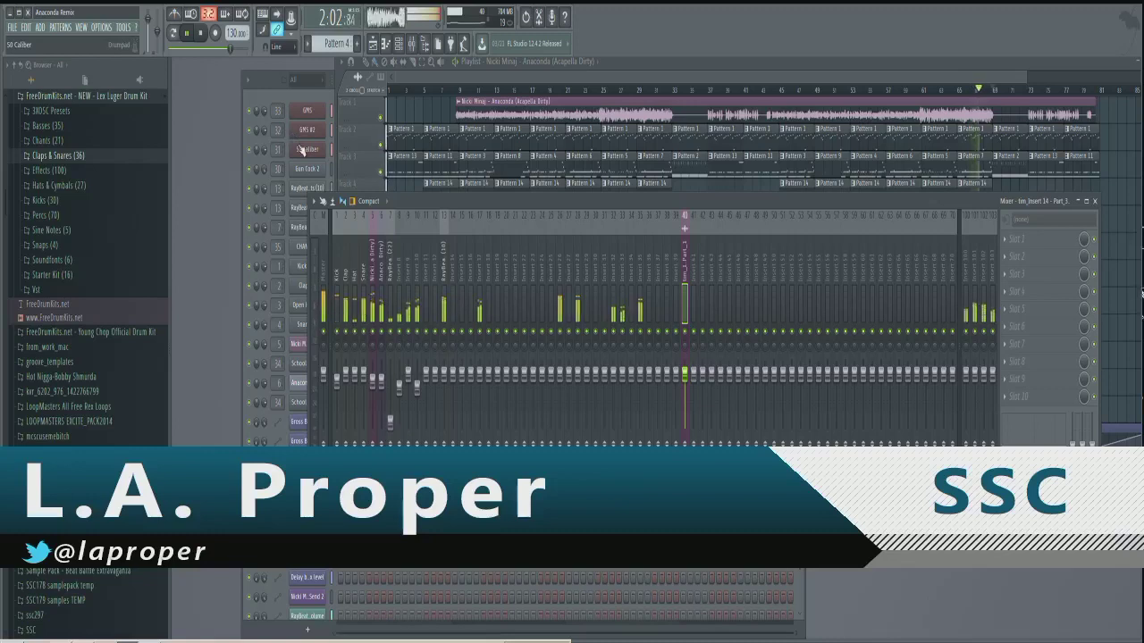
- Step through the mixer tracks from Insert 30 to Insert 34 to find the one holding the Fruity Multiband Compressor
{"action": "left_click", "coordinate": [593, 274]}
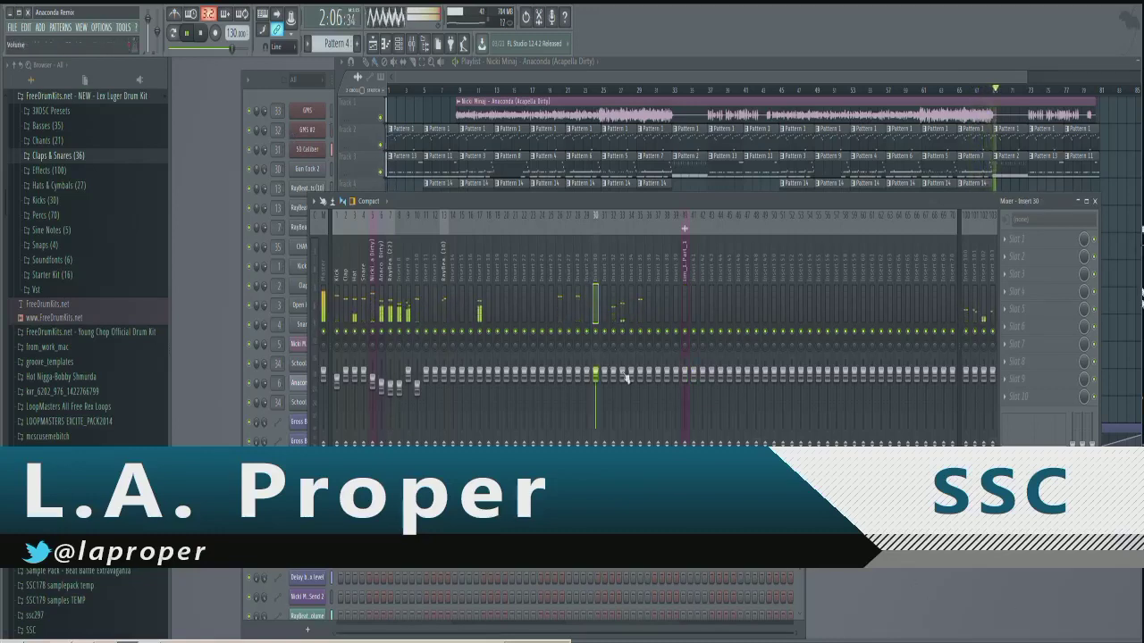
{"action": "left_click", "coordinate": [604, 277]}
{"action": "key", "text": "Right"}
{"action": "key", "text": "Right"}
{"action": "key", "text": "Right"}
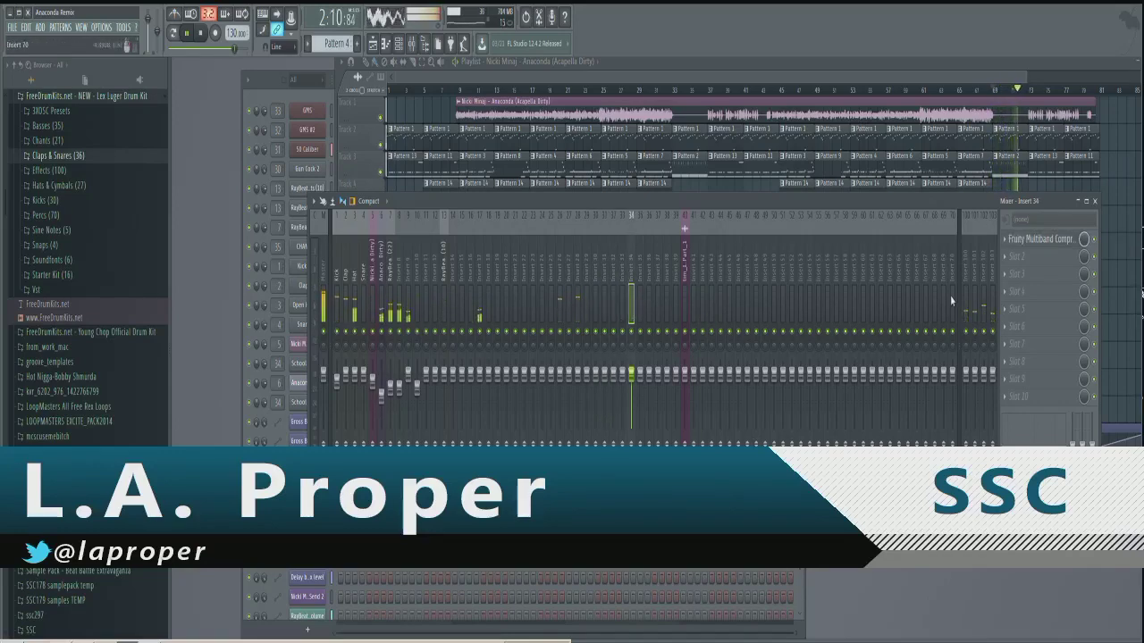
- Inspect the Fruity Multiband Compressor and its preset list on Insert 34, and check the School Bell sample routed to that track
{"action": "left_click", "coordinate": [1039, 240]}
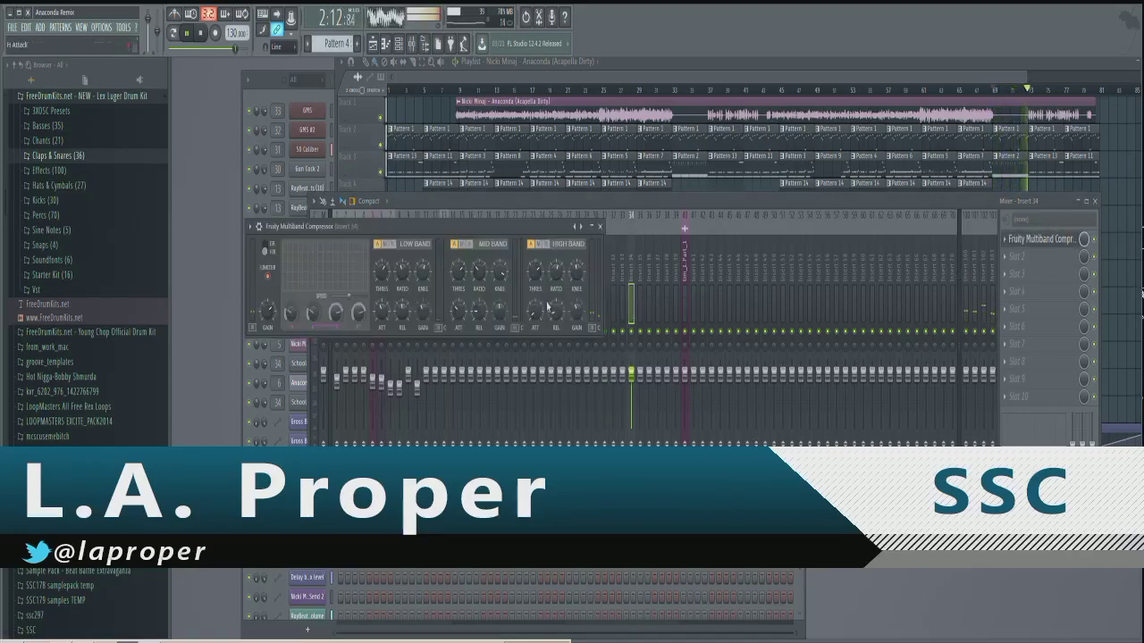
{"action": "left_click", "coordinate": [589, 227]}
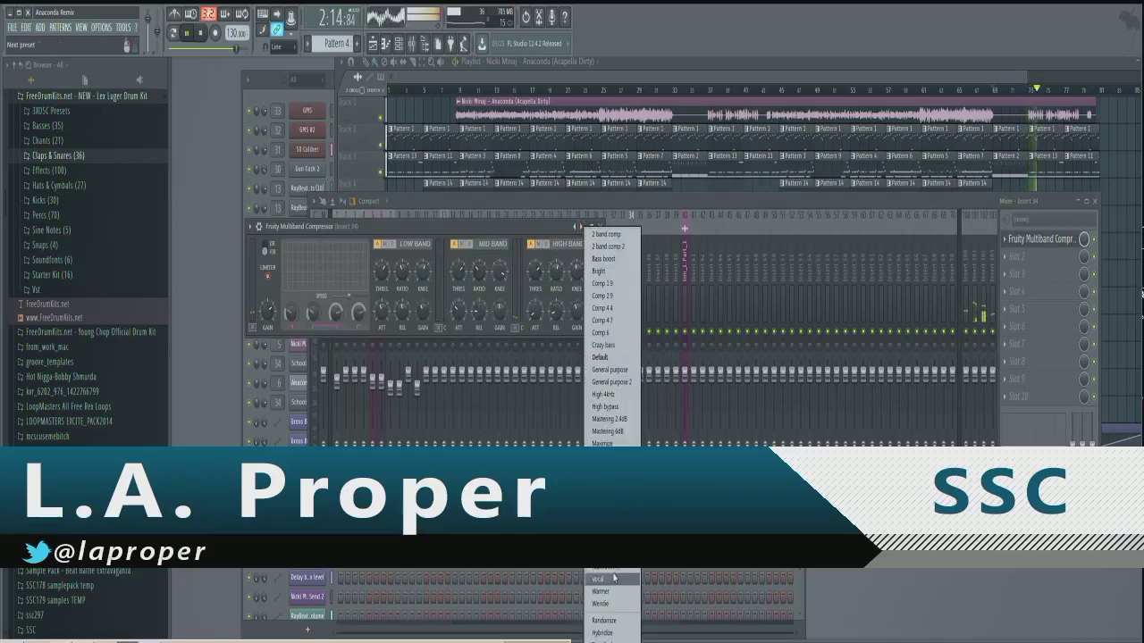
{"action": "left_click", "coordinate": [534, 230]}
{"action": "left_click", "coordinate": [601, 227]}
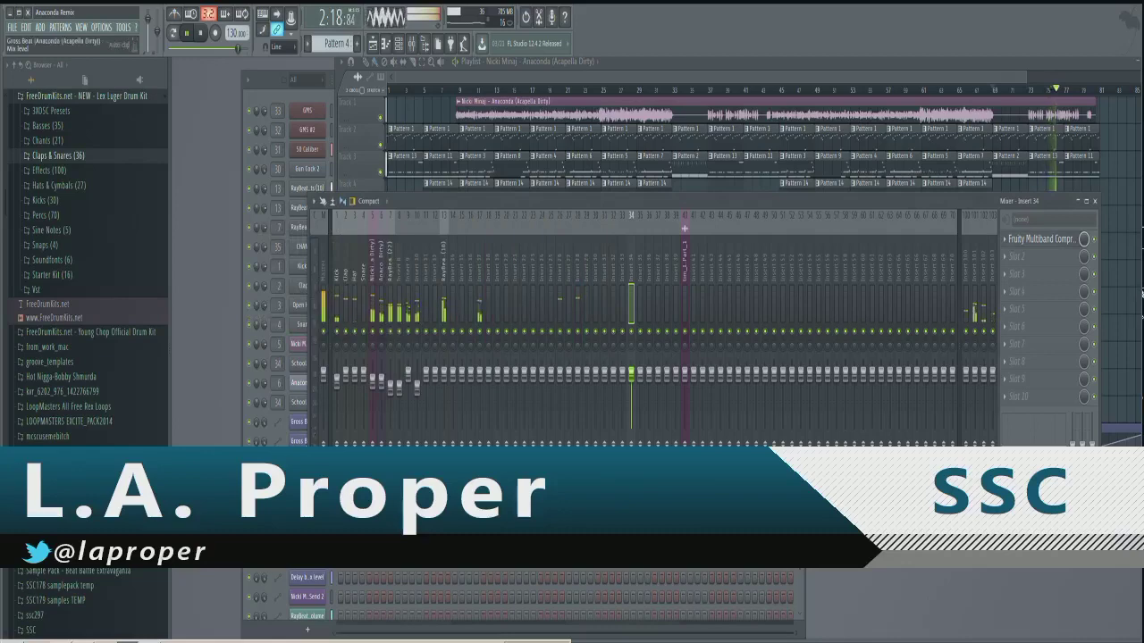
{"action": "left_click", "coordinate": [298, 403]}
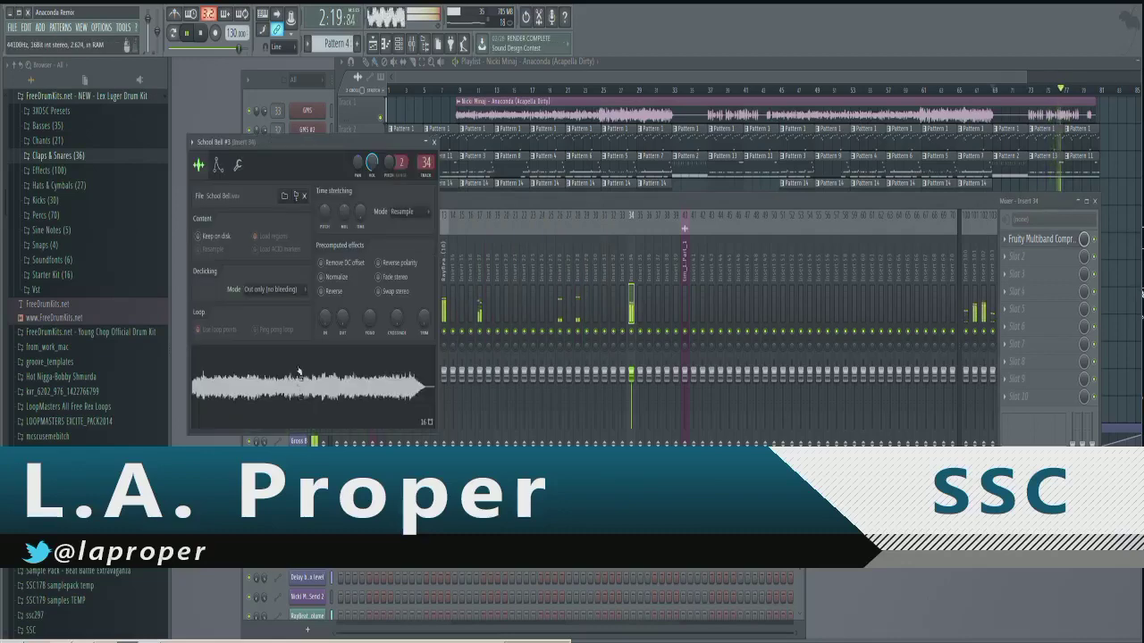
{"action": "left_click", "coordinate": [435, 143]}
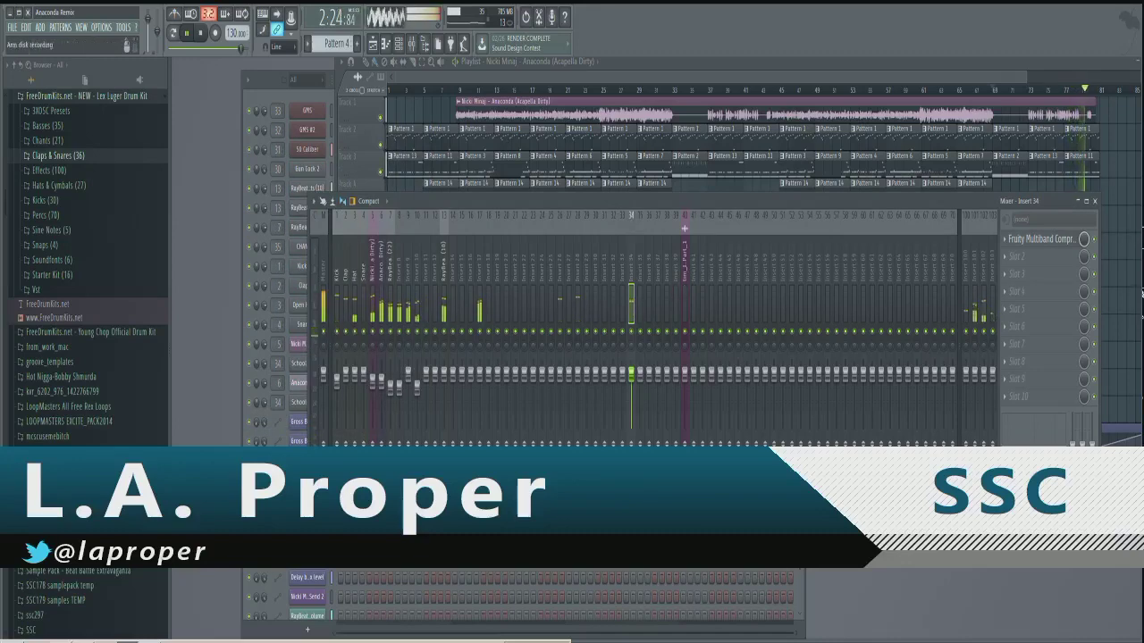
- Inspect the Fruity delay bank settings on Insert 102 and close the plugin
{"action": "left_click", "coordinate": [983, 270]}
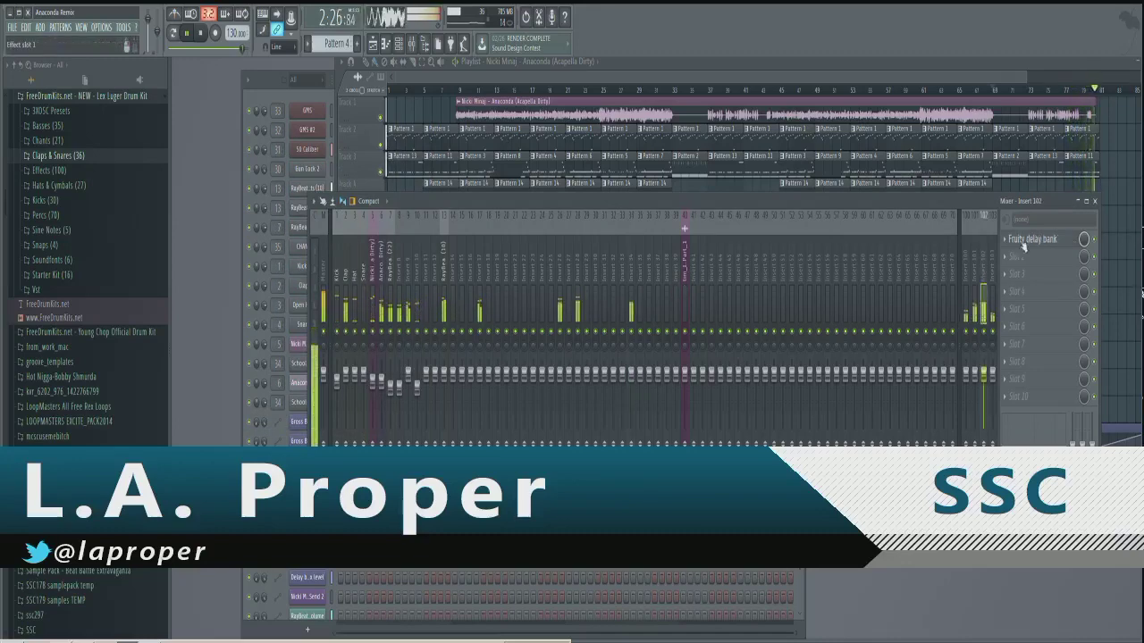
{"action": "left_click", "coordinate": [1033, 241]}
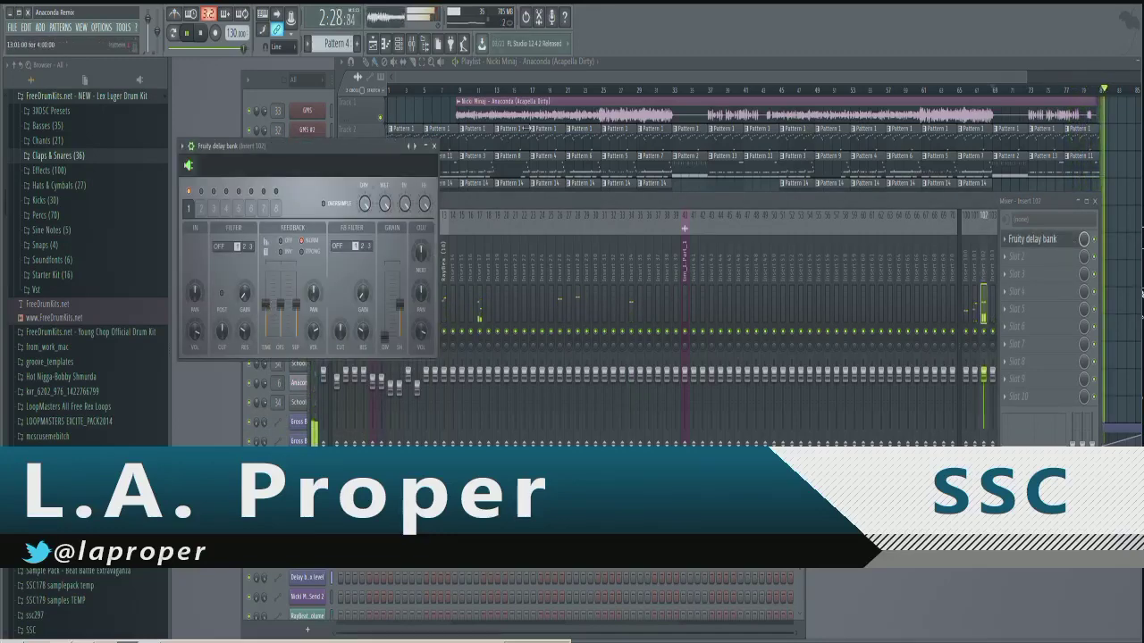
{"action": "left_click", "coordinate": [434, 145]}
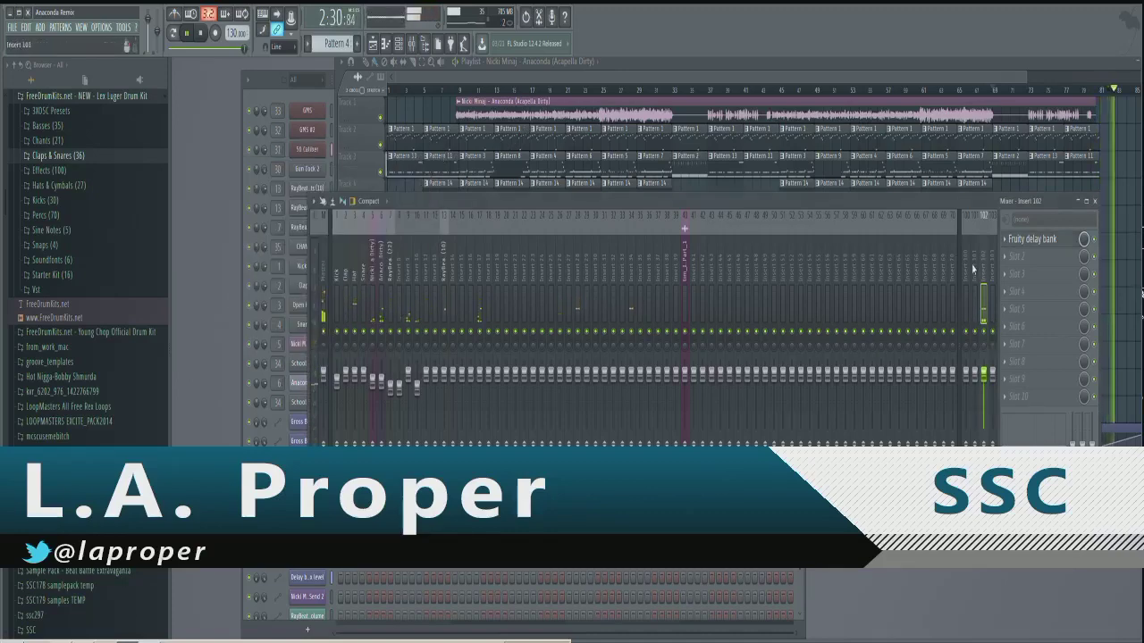
- Examine Fruity Reeverb 2 and its presets on Insert 101, and restart the song playback
{"action": "left_click", "coordinate": [974, 295]}
{"action": "left_click", "coordinate": [1036, 242]}
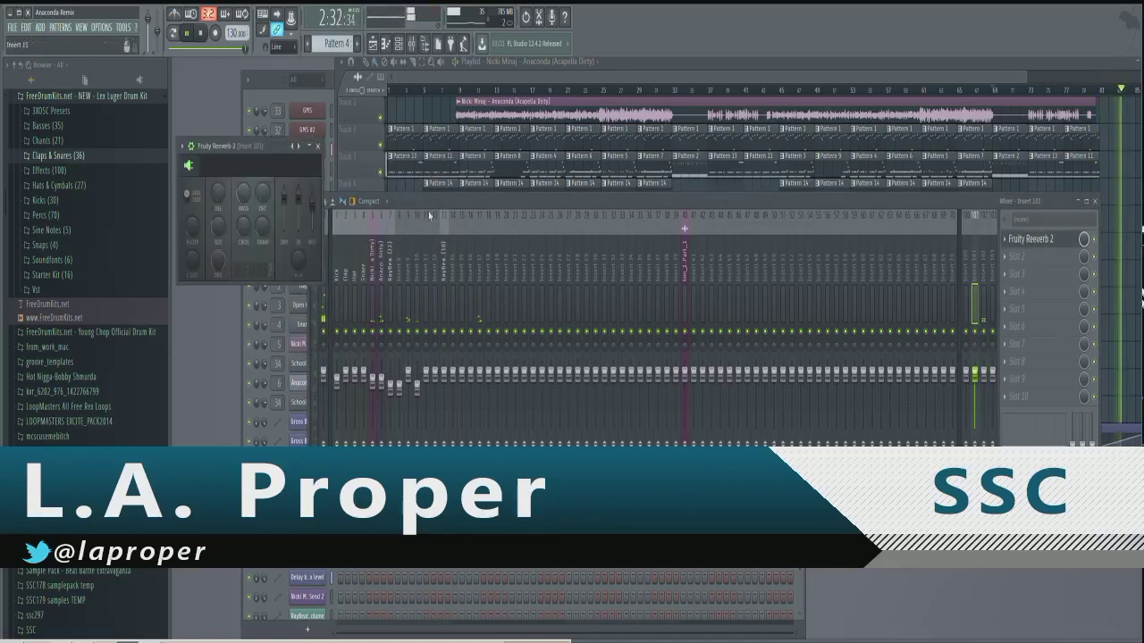
{"action": "left_click", "coordinate": [296, 147]}
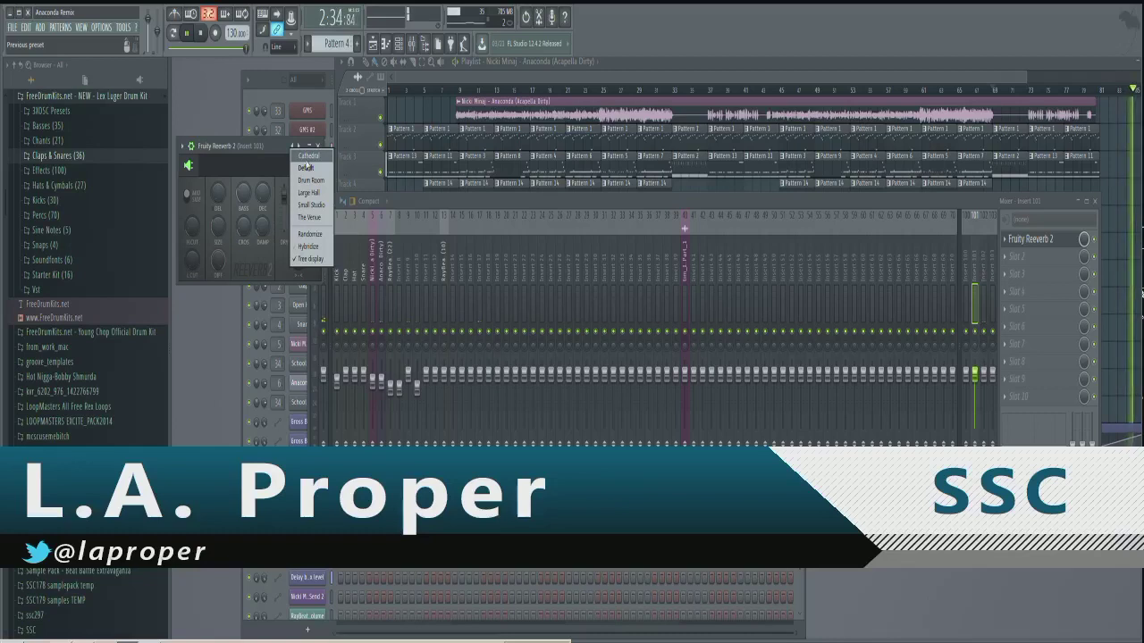
{"action": "left_click", "coordinate": [304, 182]}
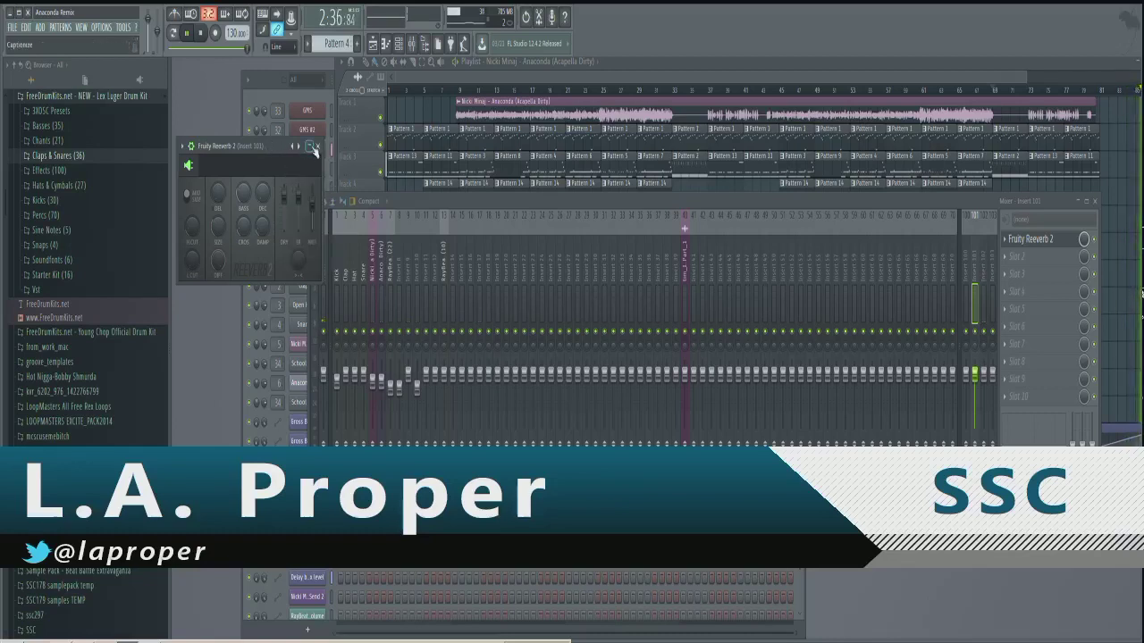
{"action": "key", "text": "space"}
{"action": "key", "text": "space"}
{"action": "left_click", "coordinate": [1035, 239]}
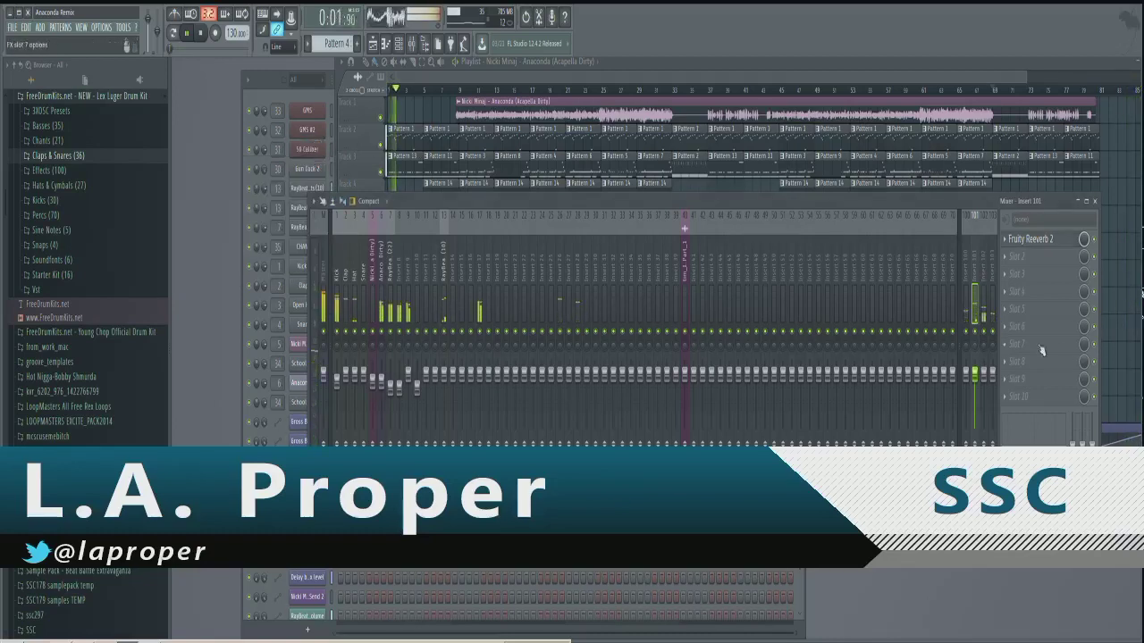
- Examine the Fruity parametric EQ 2 curve on Insert 100 and its Mastering presets, and close the plugin
{"action": "left_click", "coordinate": [965, 277]}
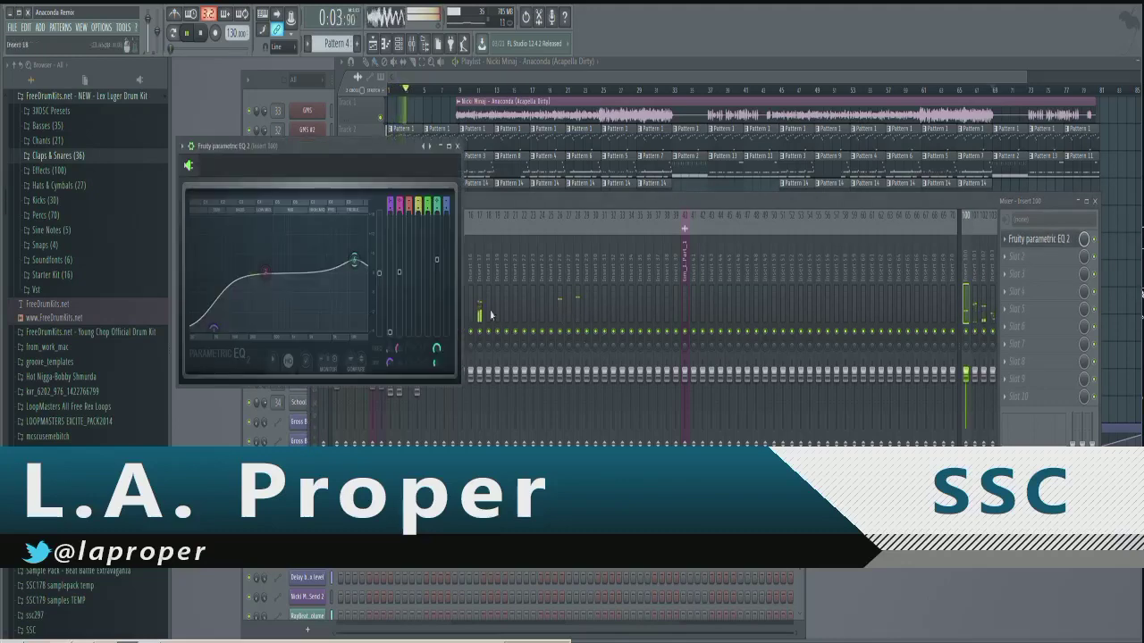
{"action": "left_click", "coordinate": [438, 148]}
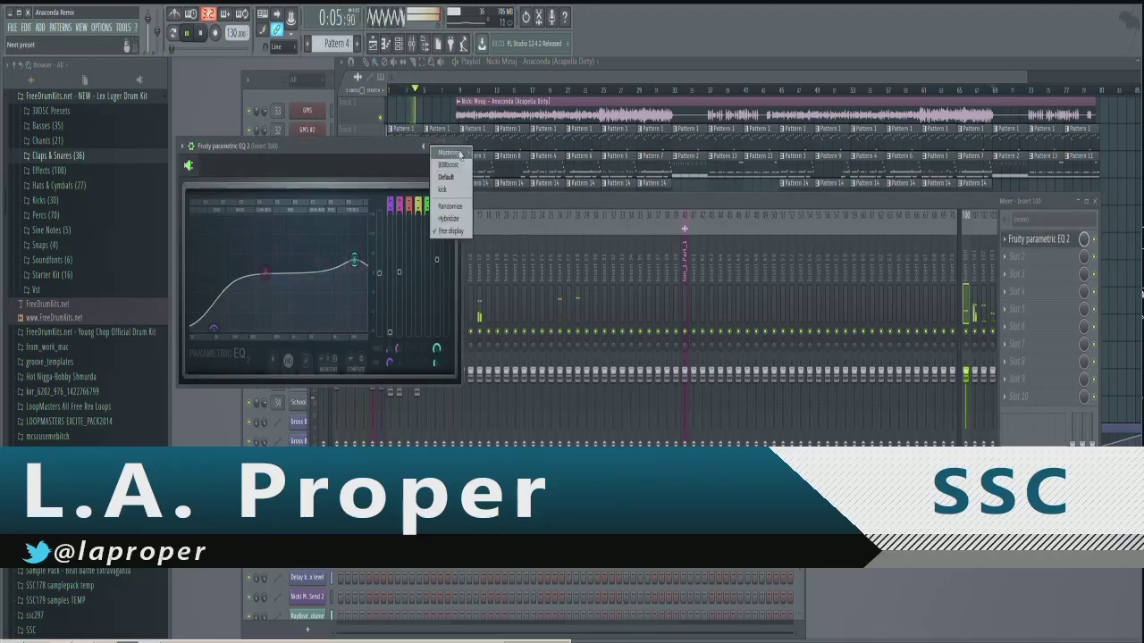
{"action": "mouse_move", "coordinate": [449, 153]}
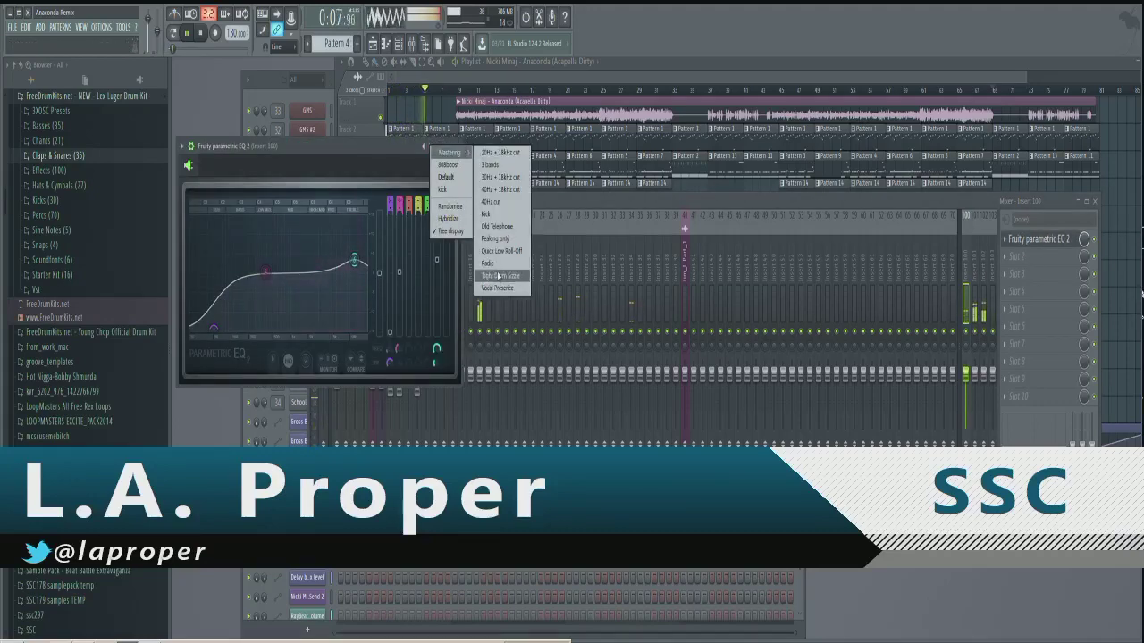
{"action": "left_click", "coordinate": [451, 144]}
{"action": "left_click", "coordinate": [457, 146]}
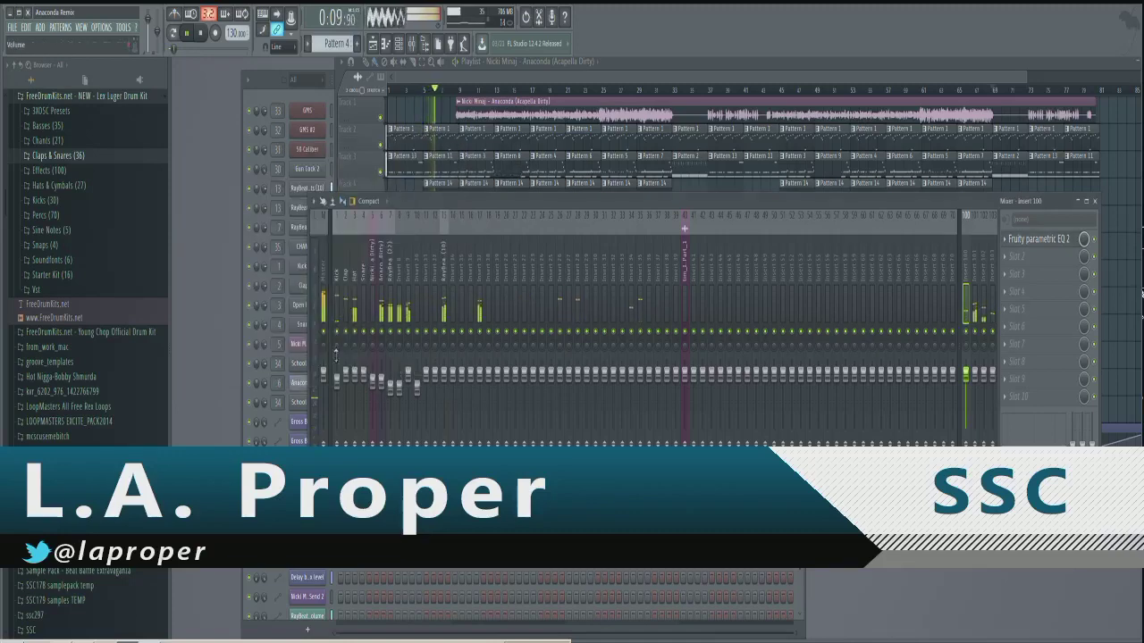
- Examine Classic Reverb and its preset list on Insert 103, and close the plugin
{"action": "left_click", "coordinate": [991, 277]}
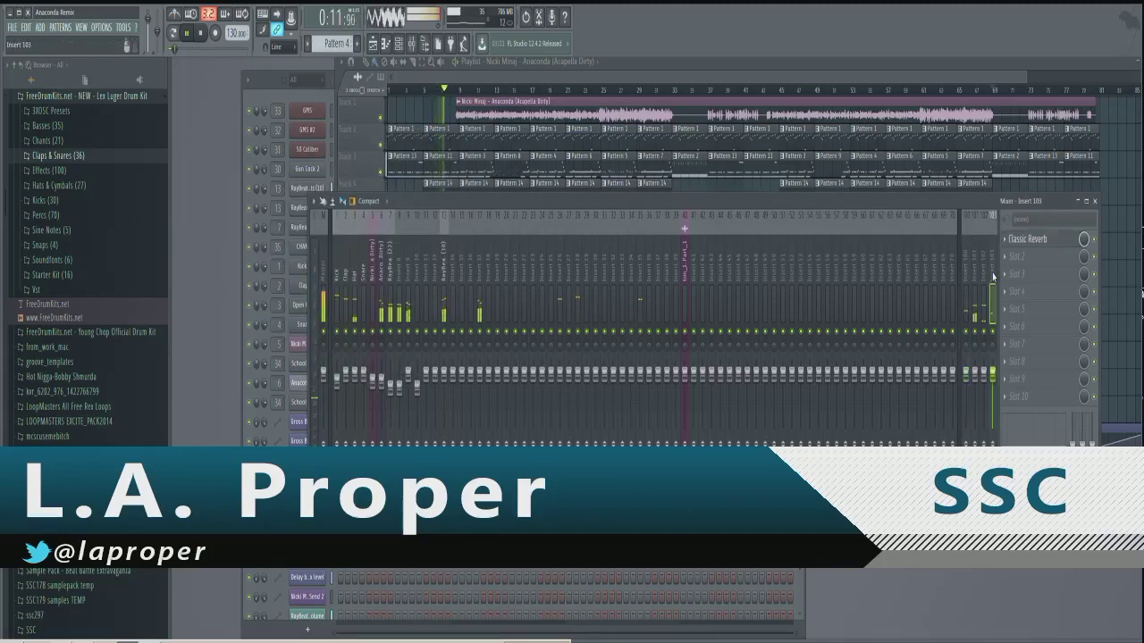
{"action": "left_click", "coordinate": [1032, 242]}
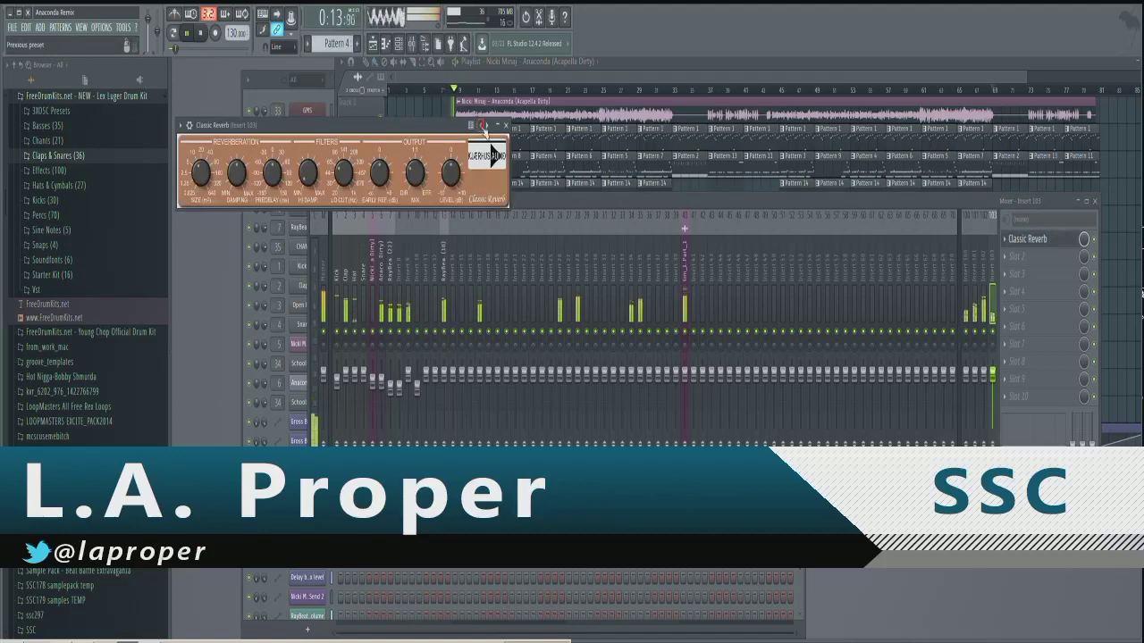
{"action": "right_click", "coordinate": [478, 126]}
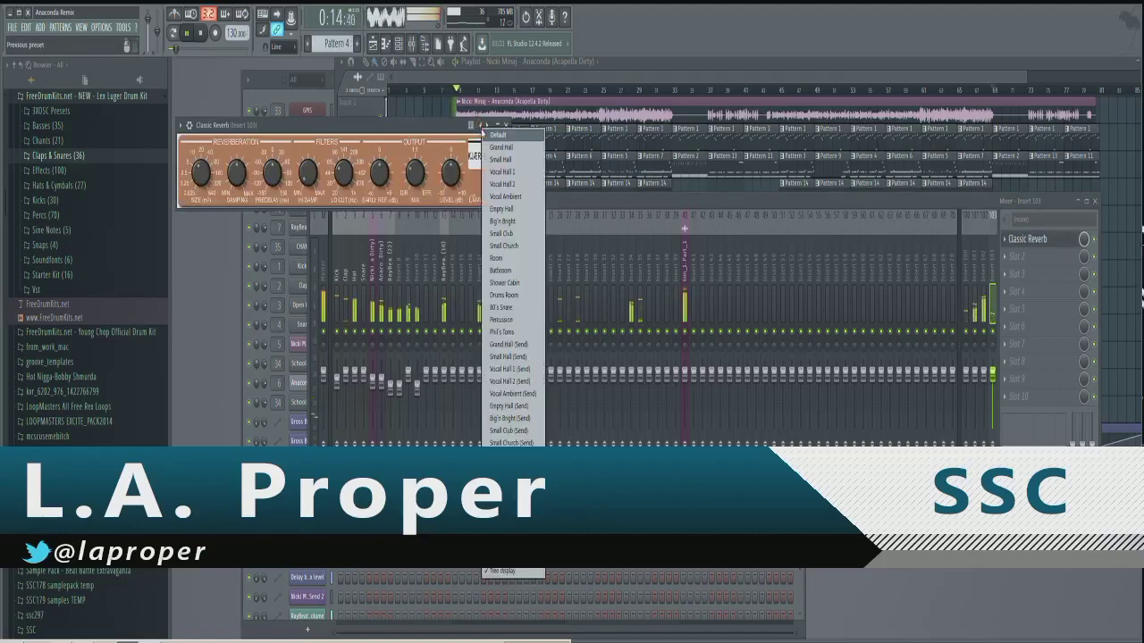
{"action": "left_click", "coordinate": [517, 196]}
{"action": "left_click", "coordinate": [506, 125]}
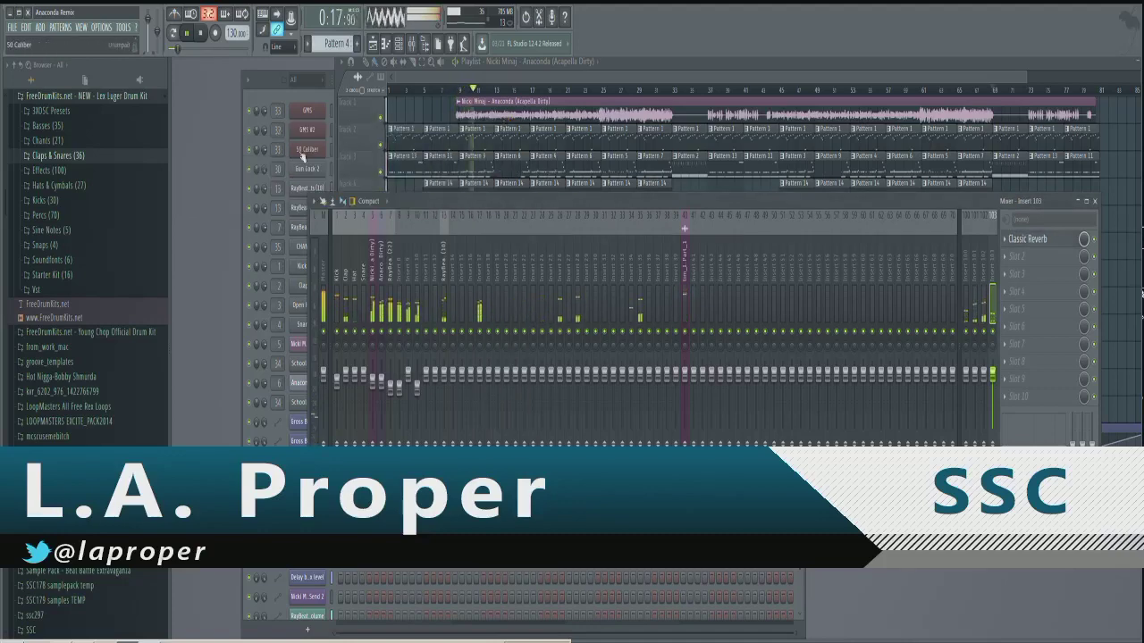
- Open the ZGameEditor Visualizer on the Master track and enlarge its window to inspect the parameters of all effect layers
{"action": "left_click", "coordinate": [323, 280]}
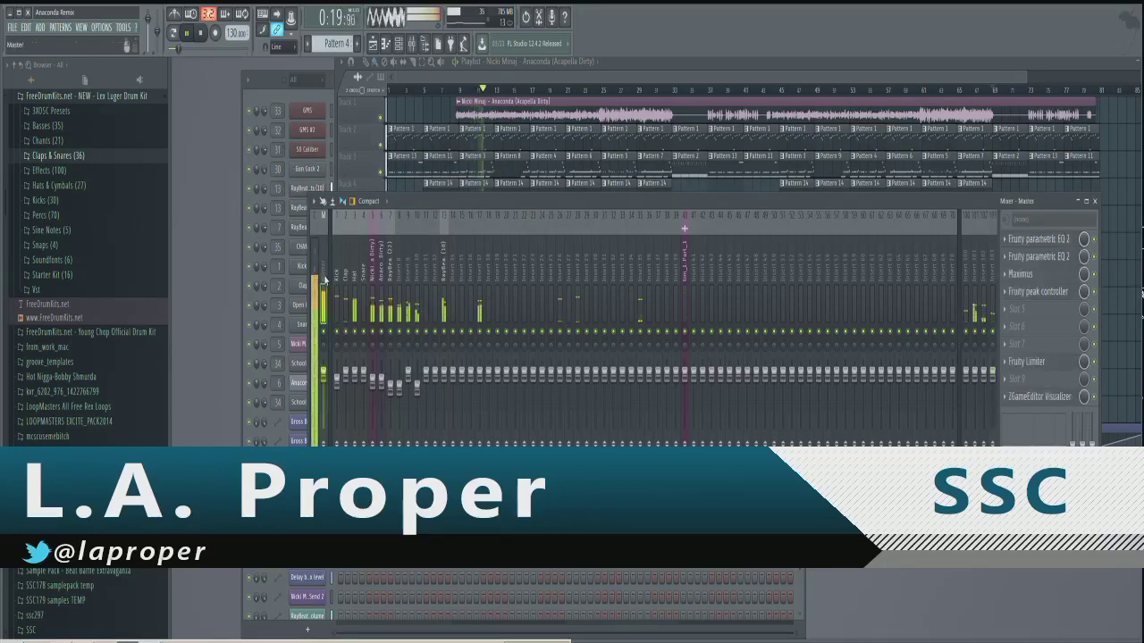
{"action": "left_click", "coordinate": [1041, 404]}
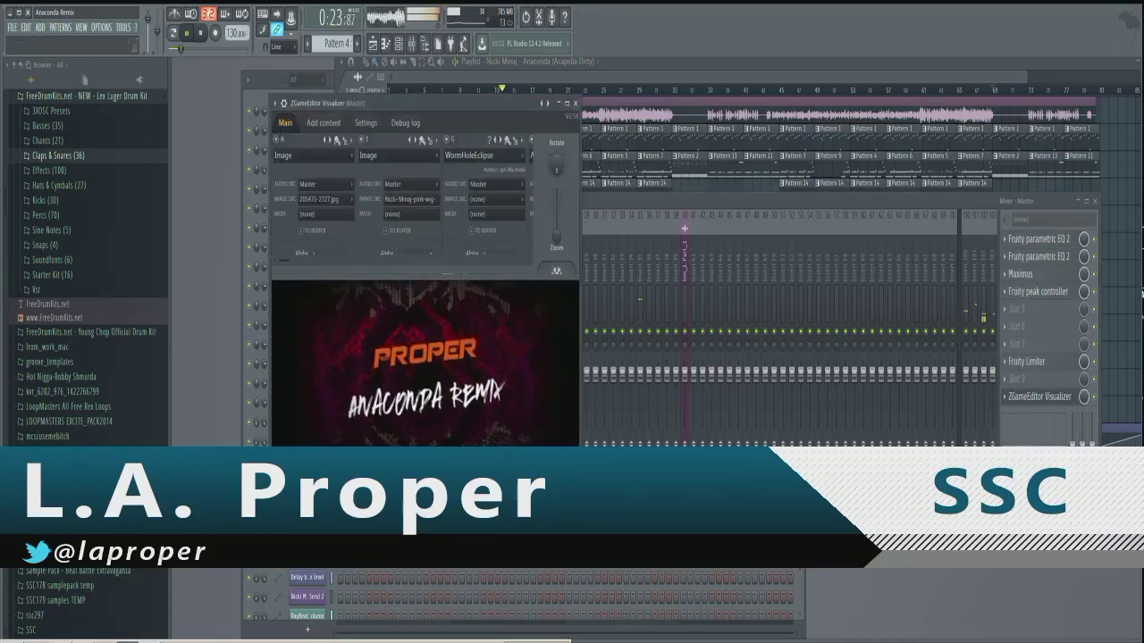
{"action": "left_click_drag", "start_coordinate": [581, 500], "coordinate": [993, 528]}
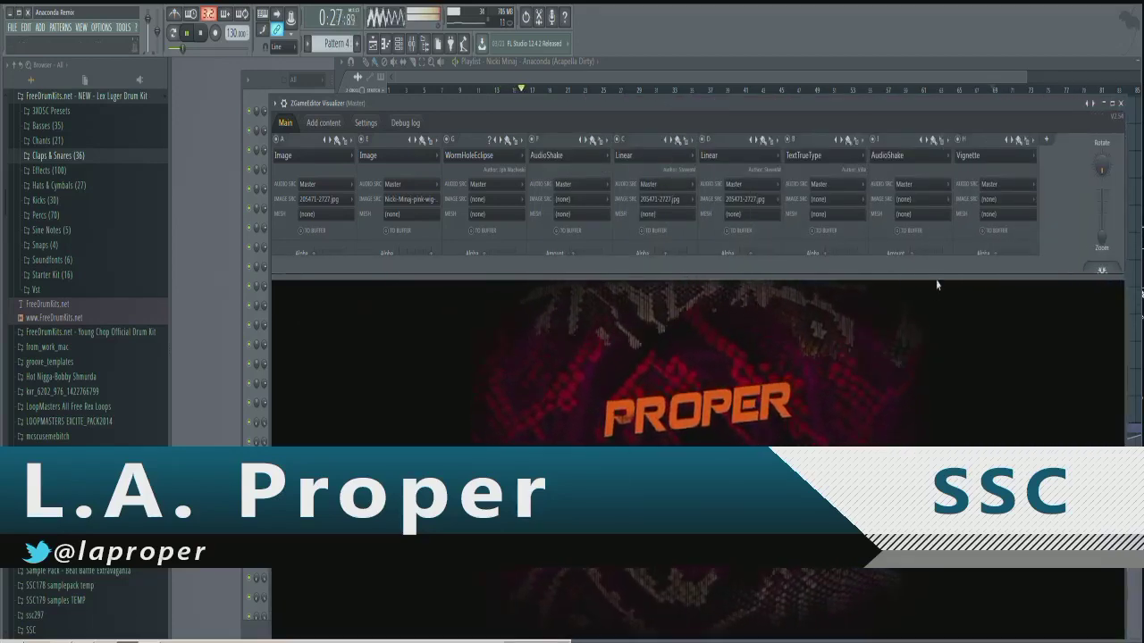
{"action": "left_click_drag", "start_coordinate": [934, 279], "coordinate": [957, 570]}
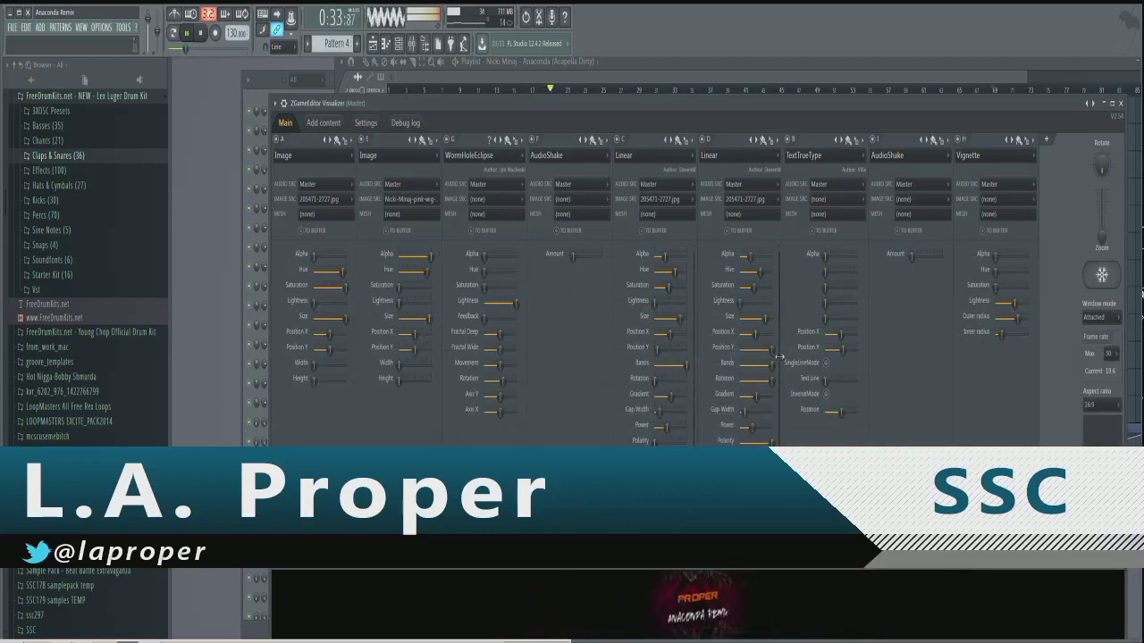
- Review the visualizer's added images and the HTML text for the title display, and return to its effect layers
{"action": "left_click", "coordinate": [324, 123]}
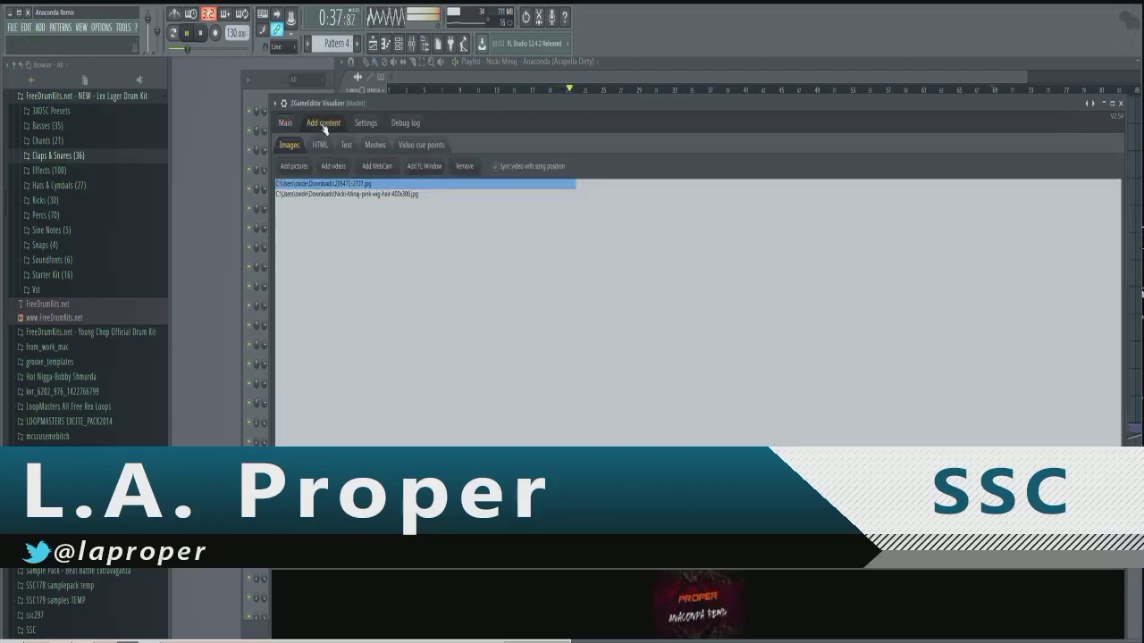
{"action": "left_click", "coordinate": [319, 145]}
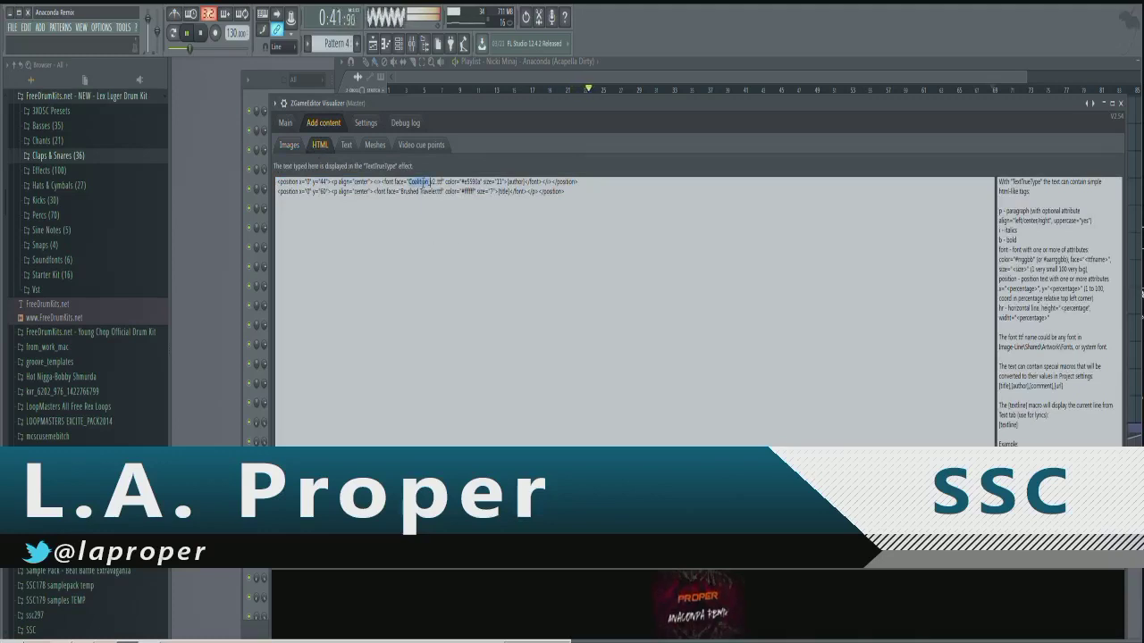
{"action": "left_click", "coordinate": [285, 124]}
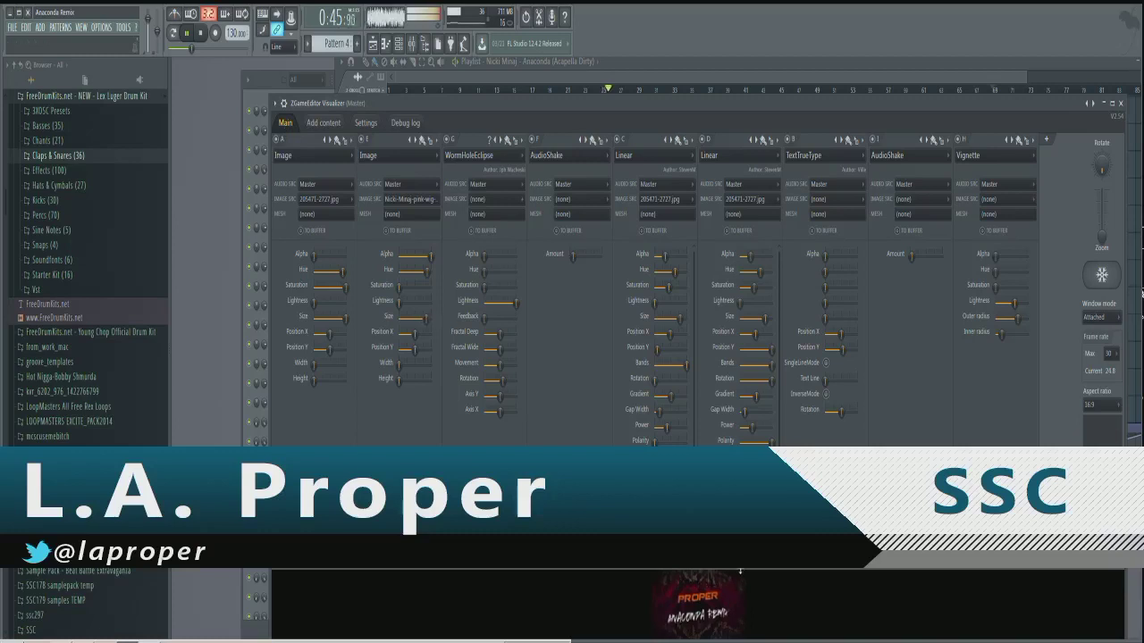
- Expand the visualizer's preview to show the full Anaconda Remix artwork and switch to the FFsplit recorder
{"action": "left_click_drag", "start_coordinate": [740, 572], "coordinate": [739, 295]}
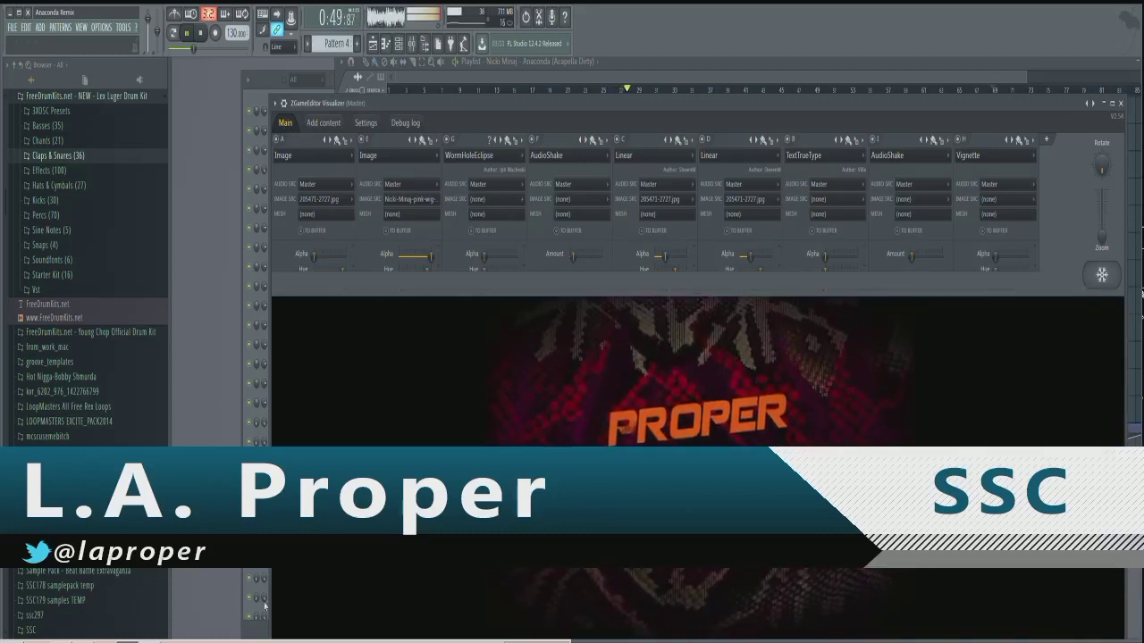
{"action": "left_click", "coordinate": [150, 640]}
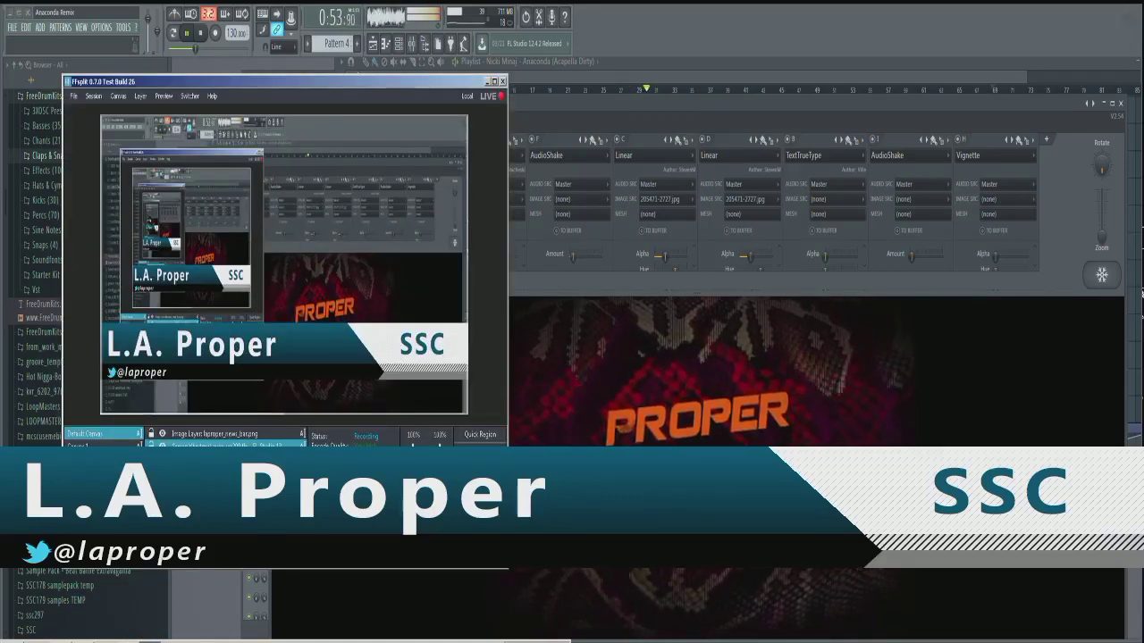
{"action": "left_click", "coordinate": [151, 641]}
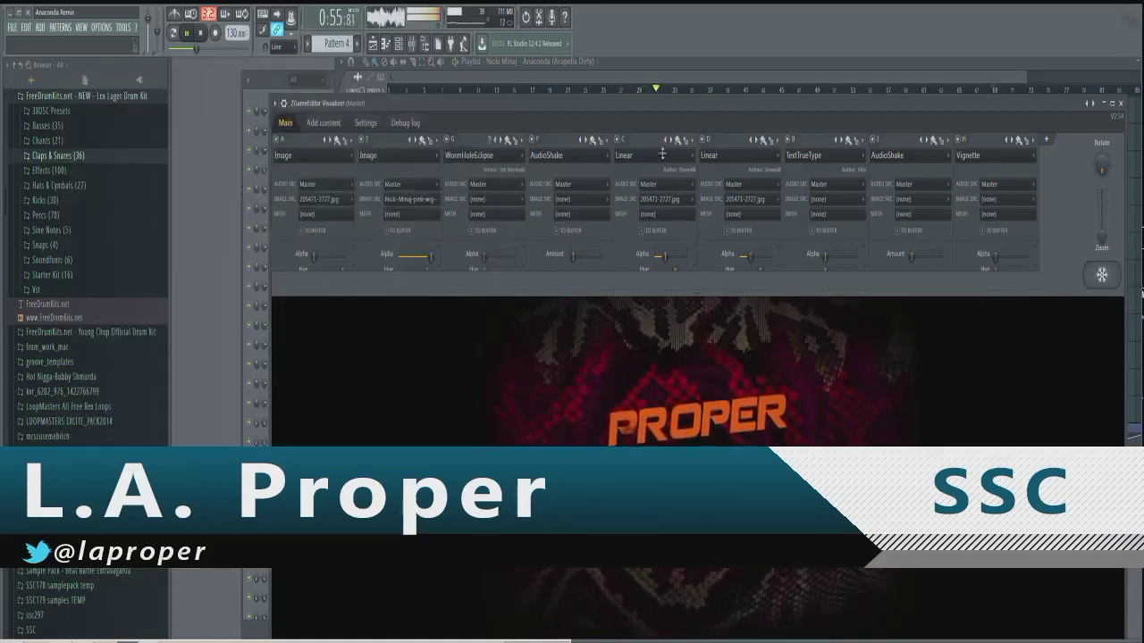
{"action": "left_click_drag", "start_coordinate": [662, 103], "coordinate": [661, 57]}
{"action": "key", "text": "alt+Tab"}
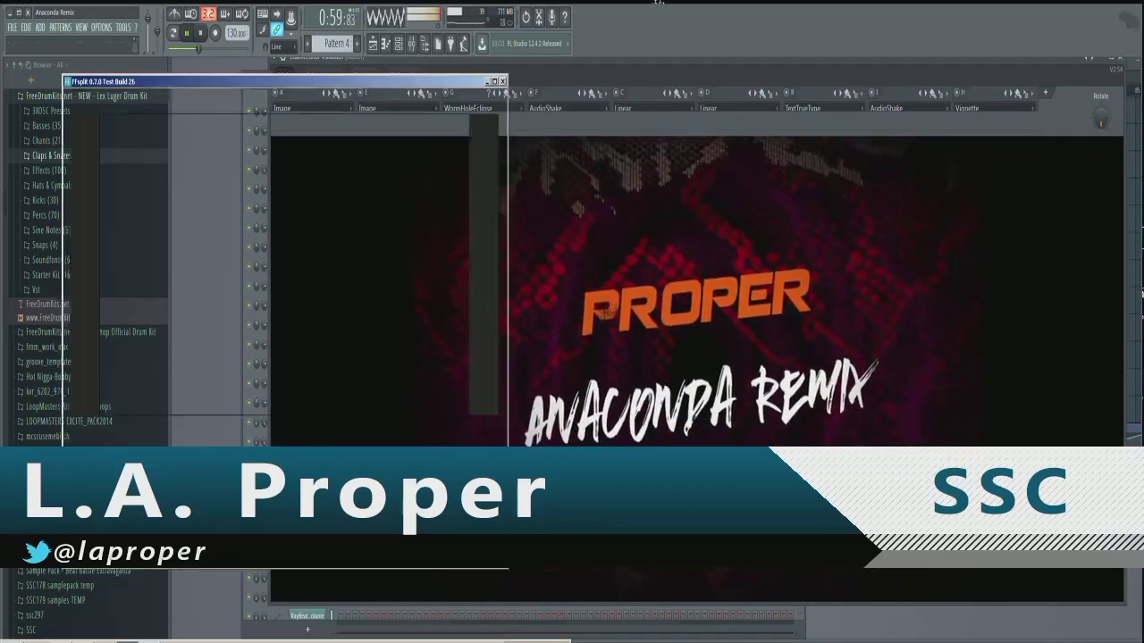